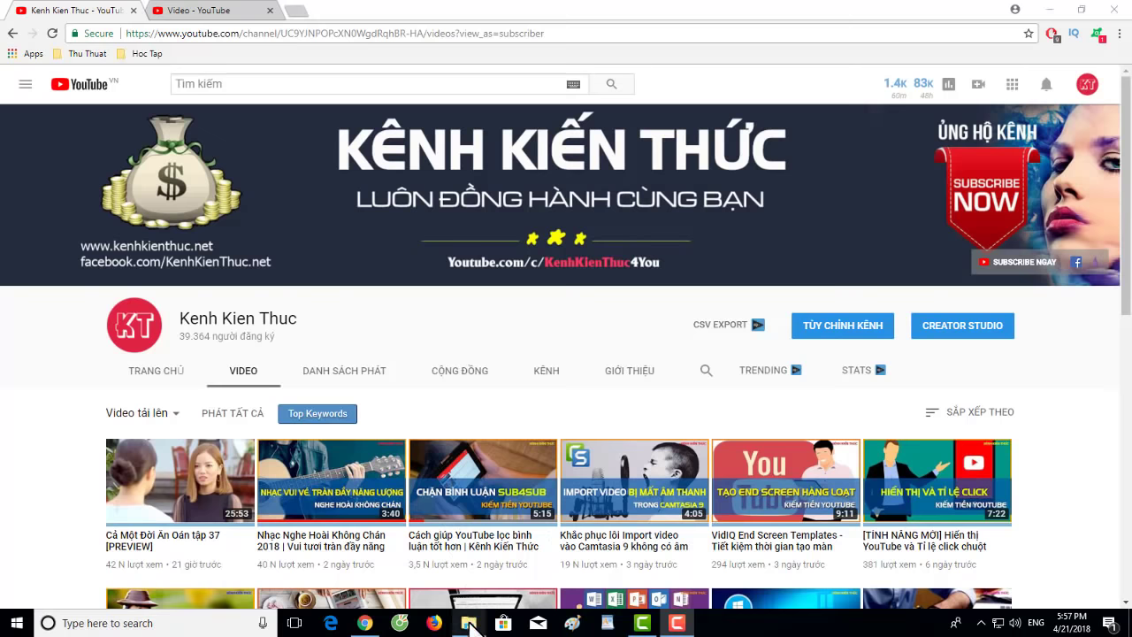
# Step: Open index.html from the HTML5_Audio_Visualizer-gh-pages folder, inside the HTML5 folder of Song Nhac
pyautogui.click(310, 151)
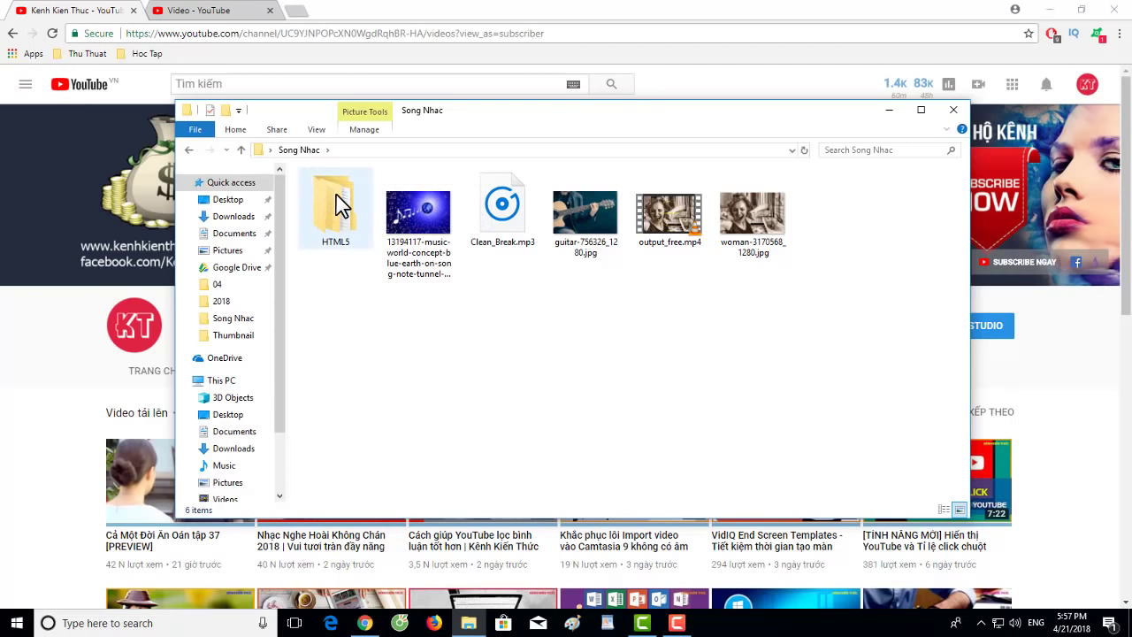
pyautogui.click(338, 202)
pyautogui.doubleClick(339, 204)
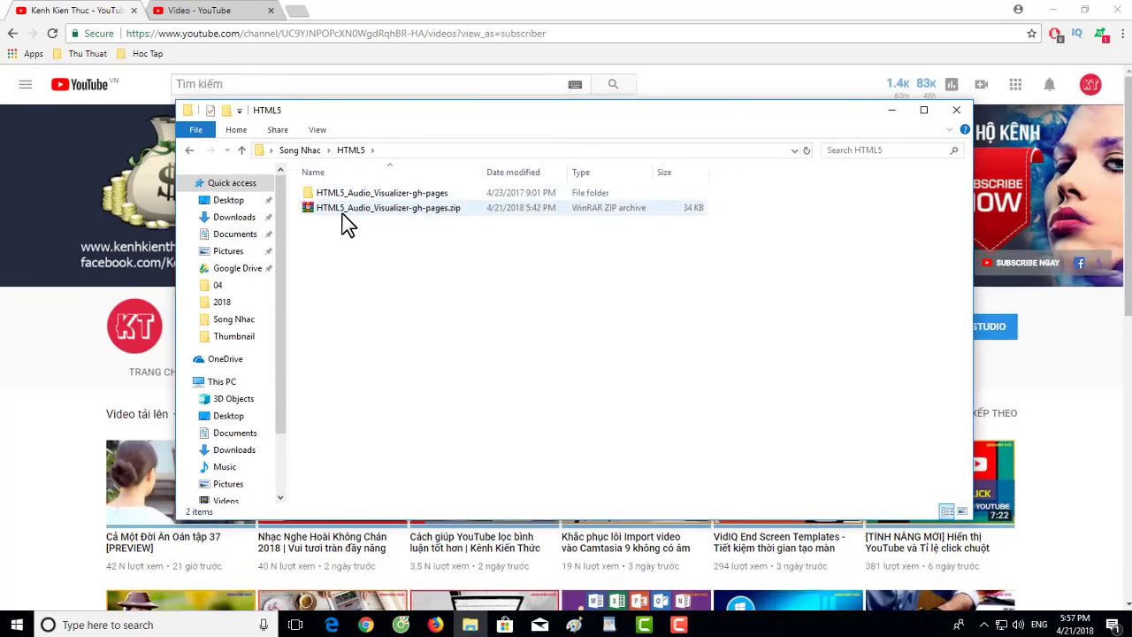
pyautogui.click(372, 207)
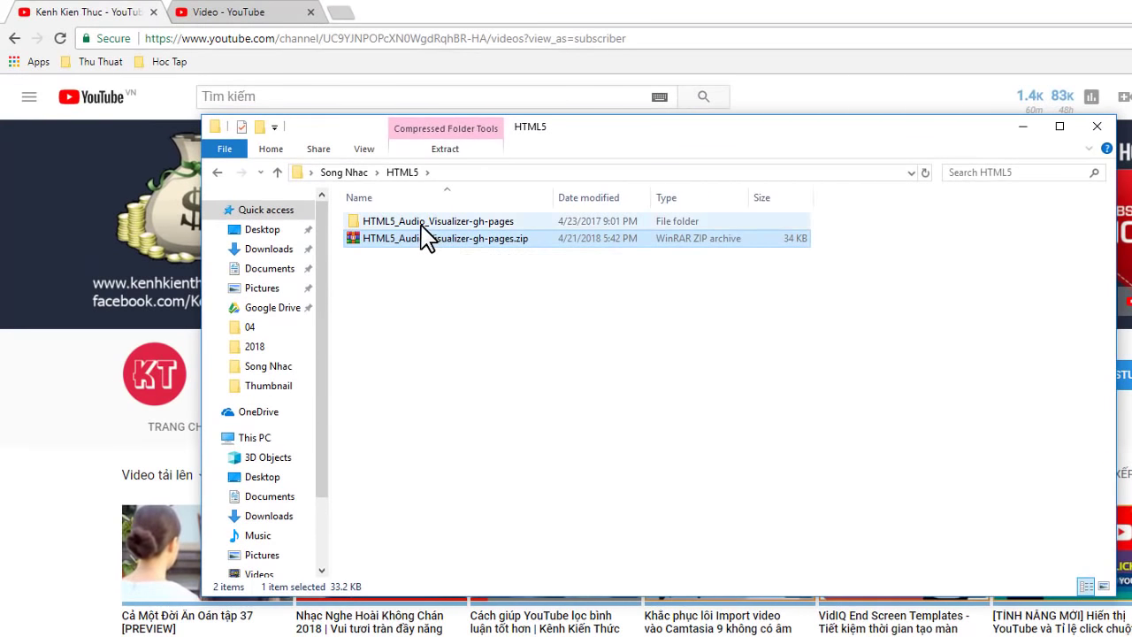
pyautogui.click(382, 222)
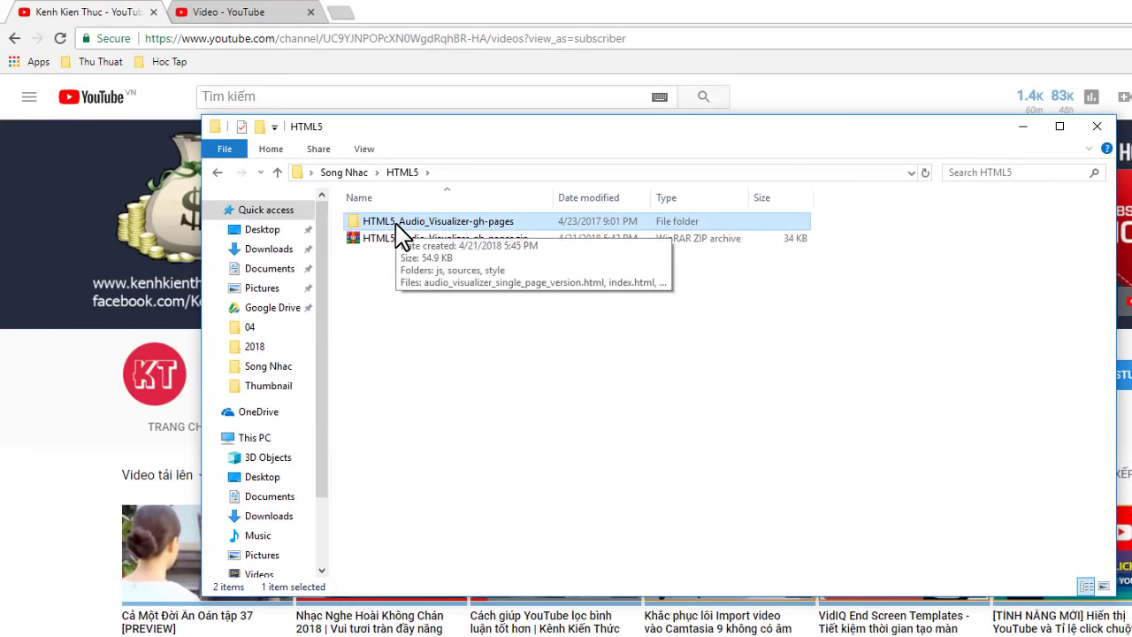
pyautogui.doubleClick(395, 224)
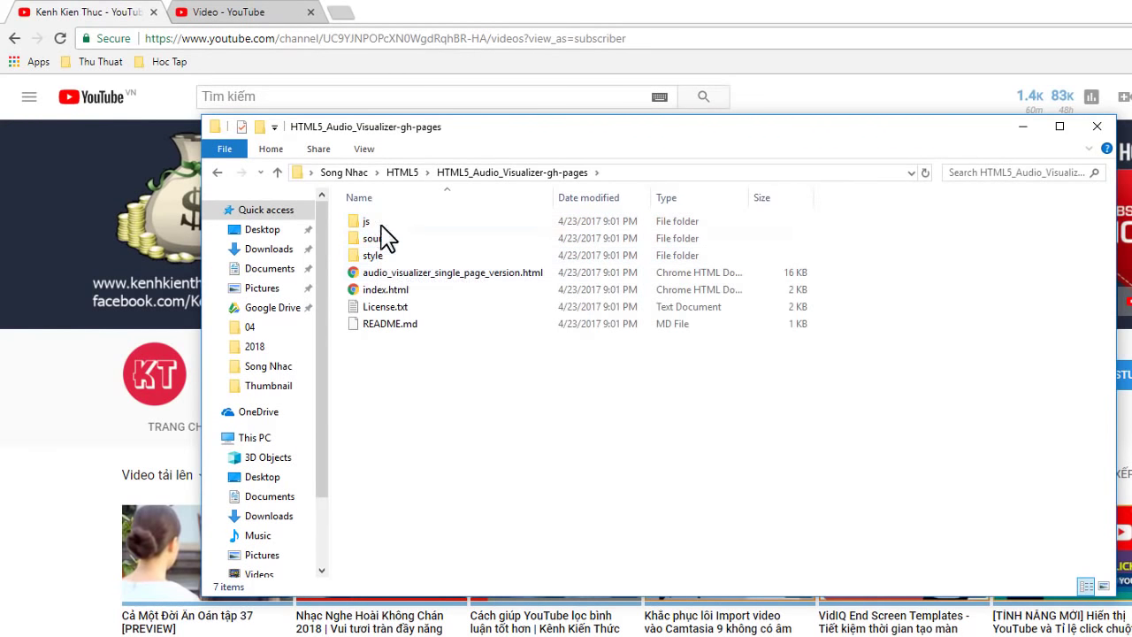
pyautogui.click(363, 290)
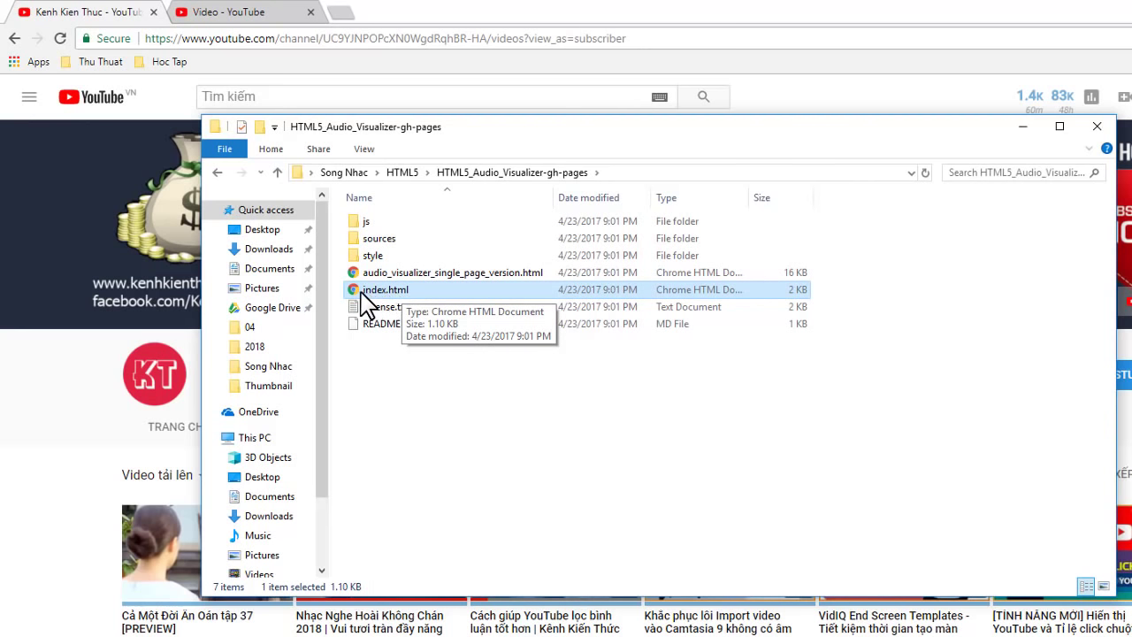
pyautogui.doubleClick(359, 291)
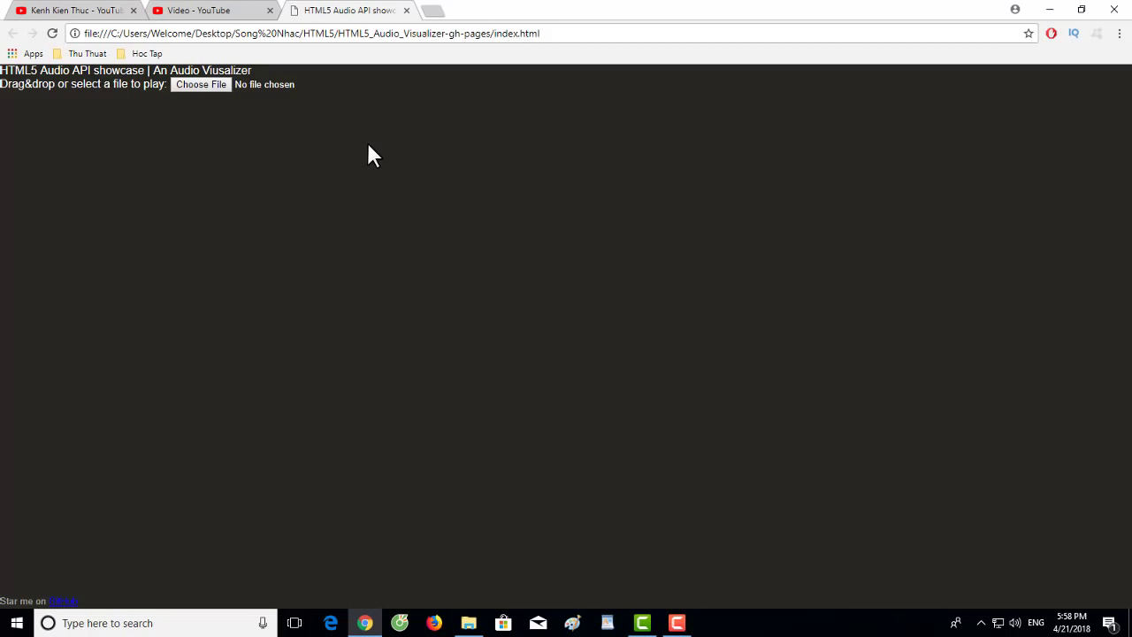
# Step: Return to the YouTube video manager and open the audio library's free music page, checking the music policies page on the way
pyautogui.click(210, 12)
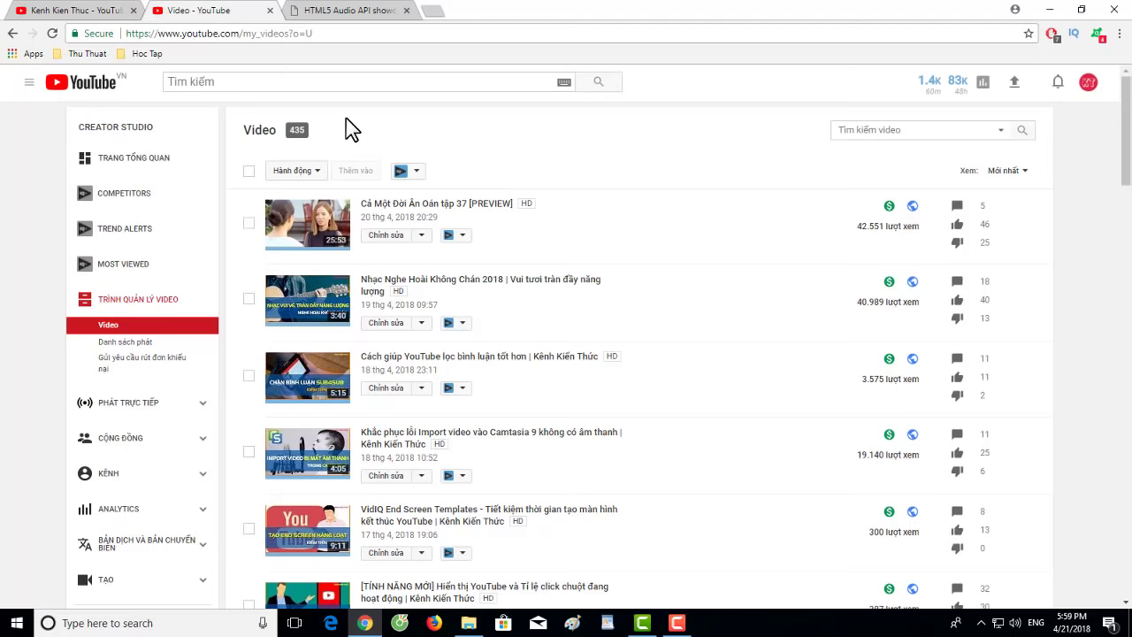
pyautogui.scroll(-1, 109, 161)
pyautogui.scroll(-1, 110, 161)
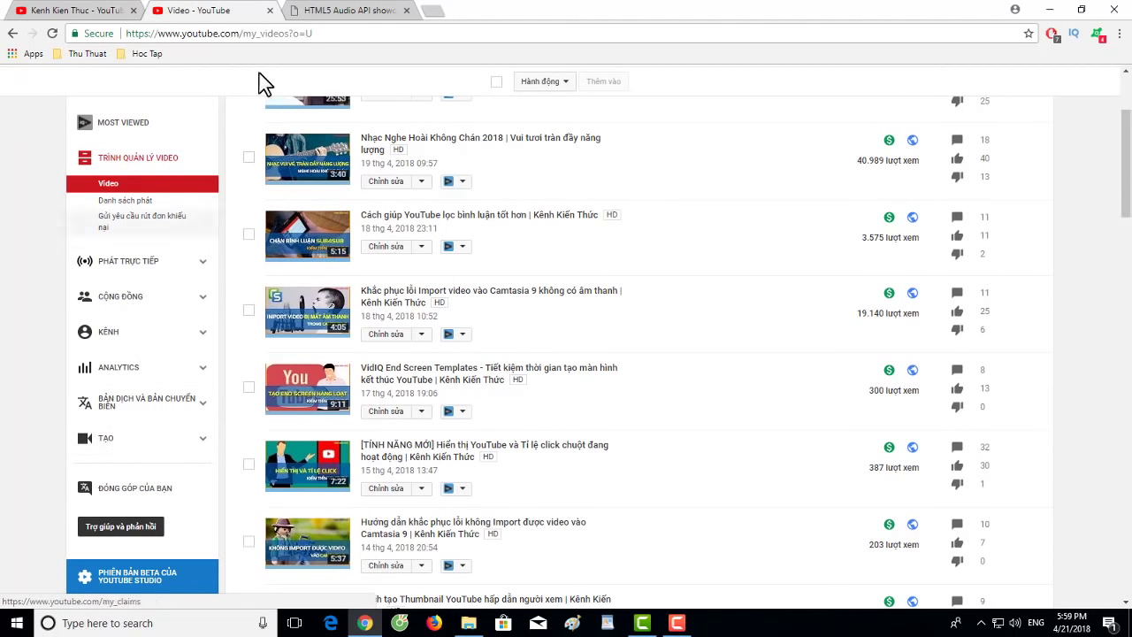
pyautogui.click(228, 34)
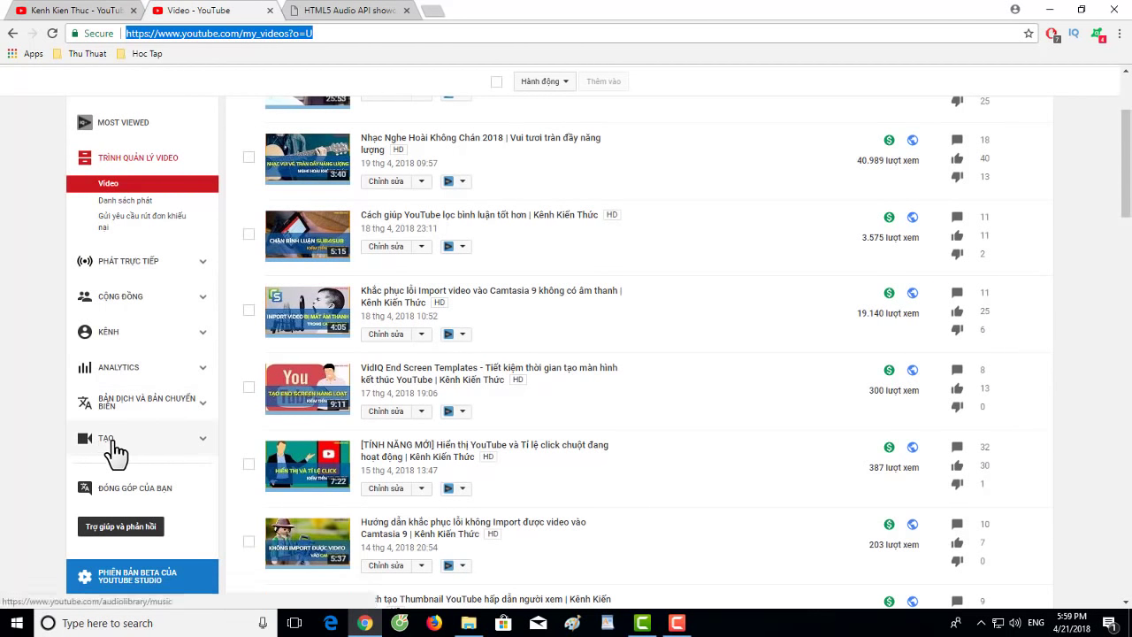
pyautogui.click(153, 445)
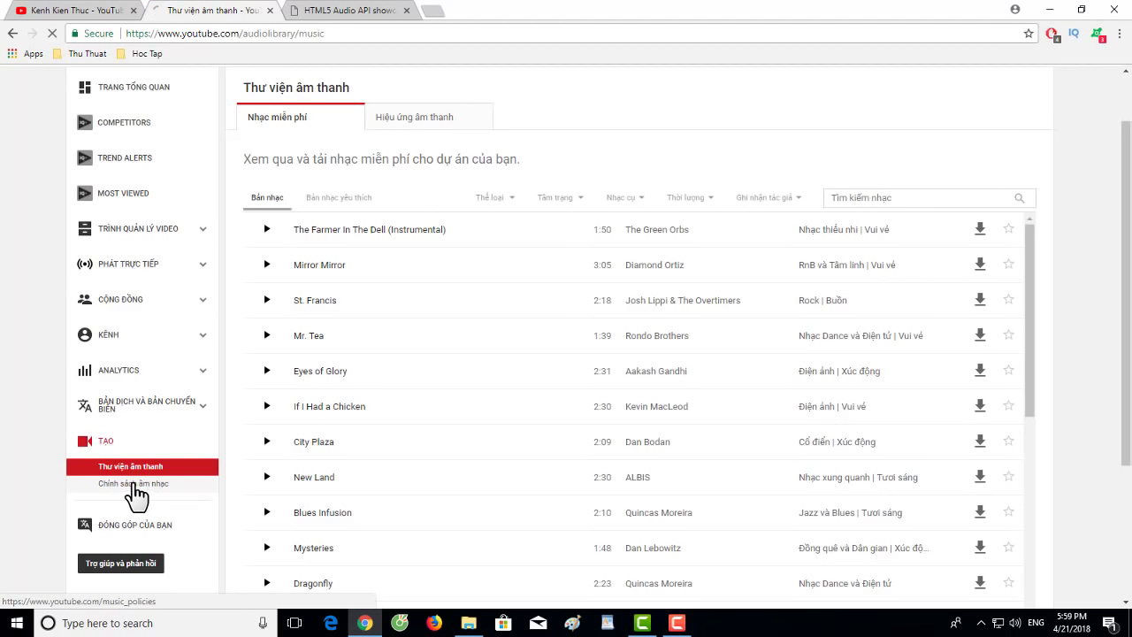
pyautogui.click(150, 485)
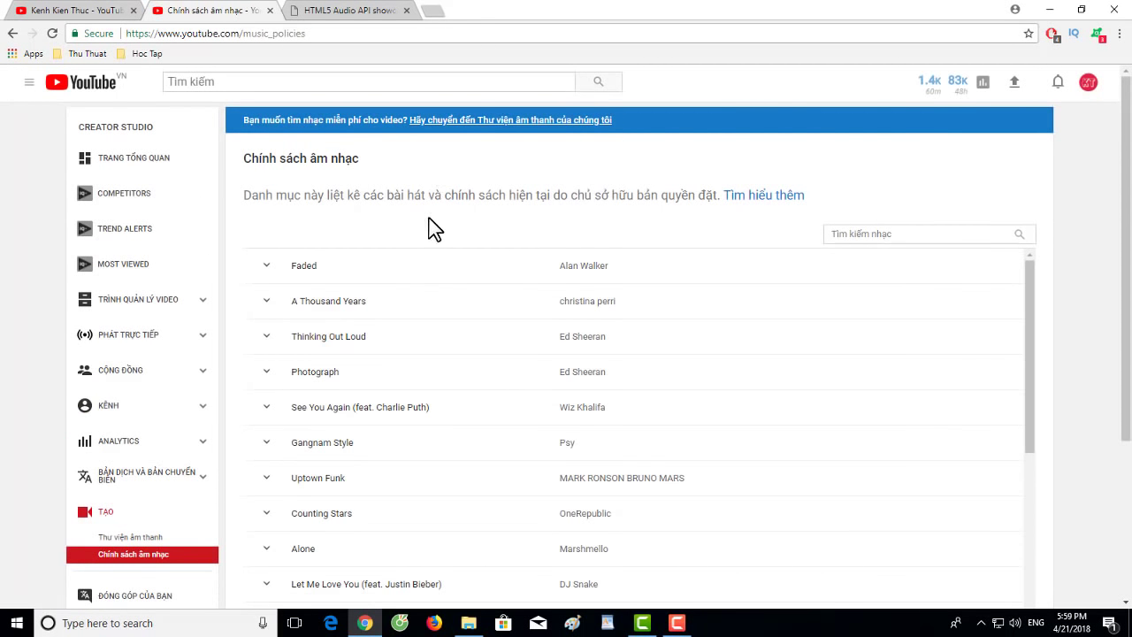
pyautogui.click(155, 539)
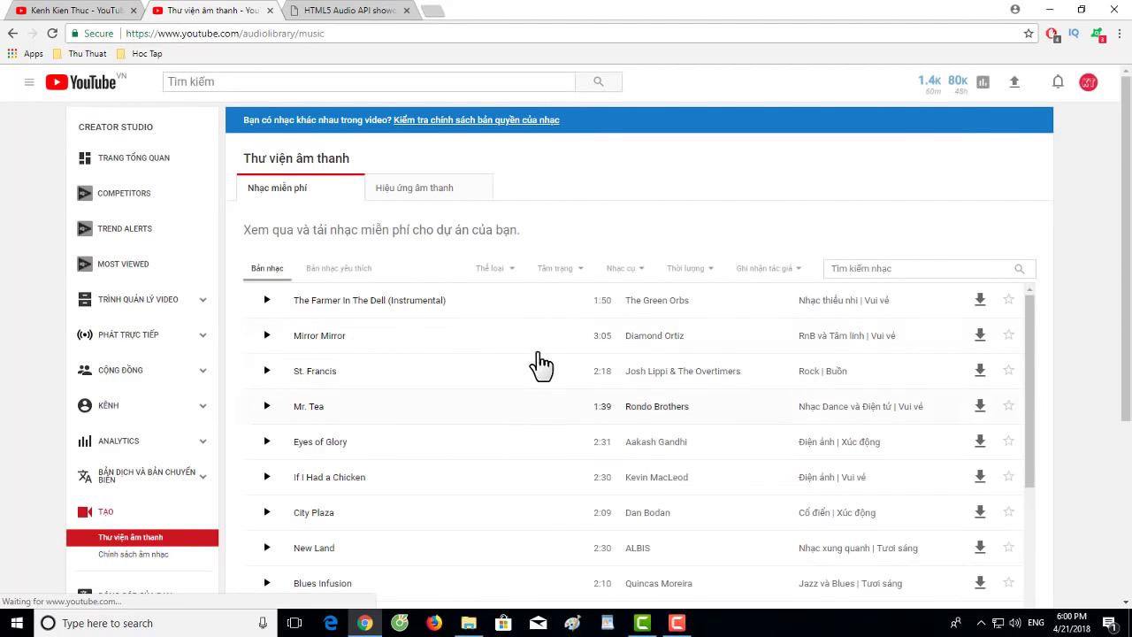
# Step: Look through the genre, mood and instrument filter options of the free music list
pyautogui.click(517, 276)
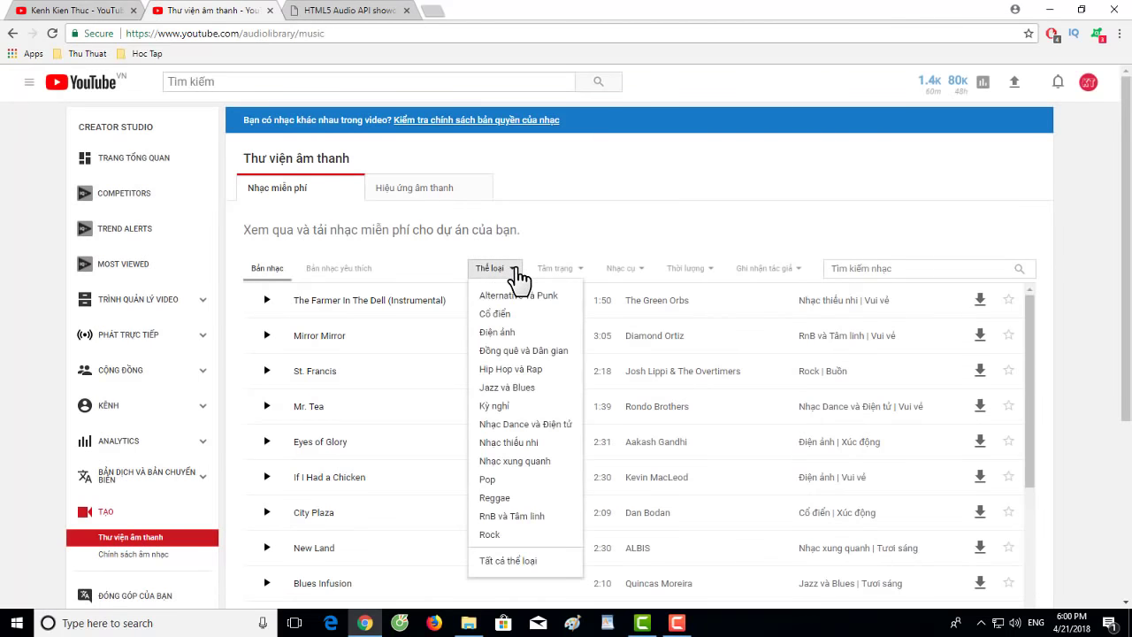
pyautogui.click(575, 277)
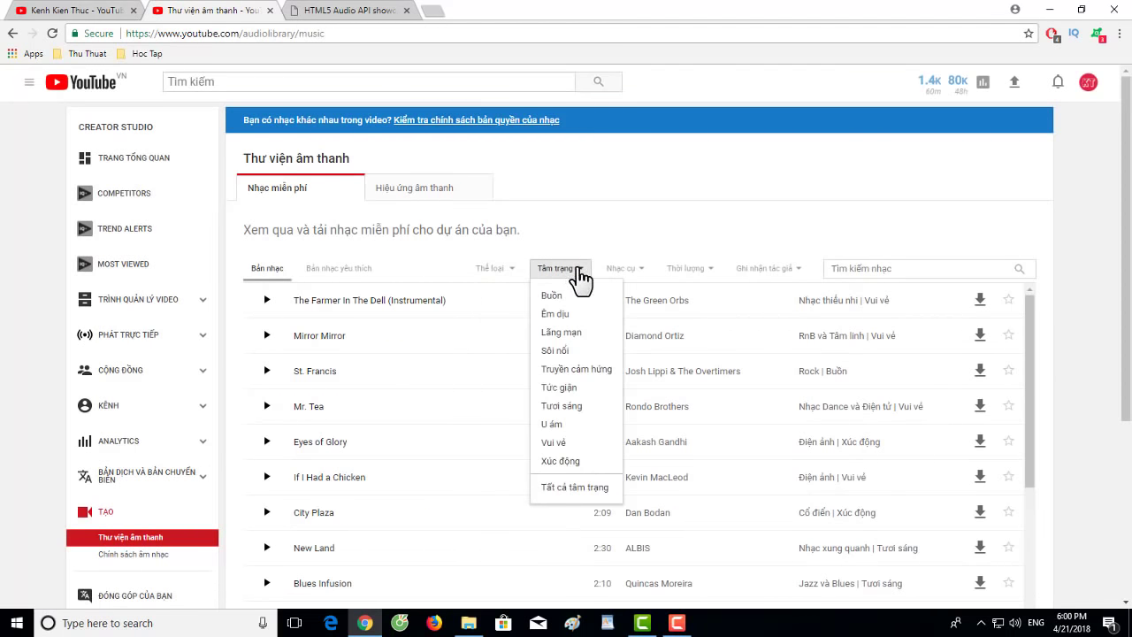
pyautogui.click(642, 281)
pyautogui.click(620, 240)
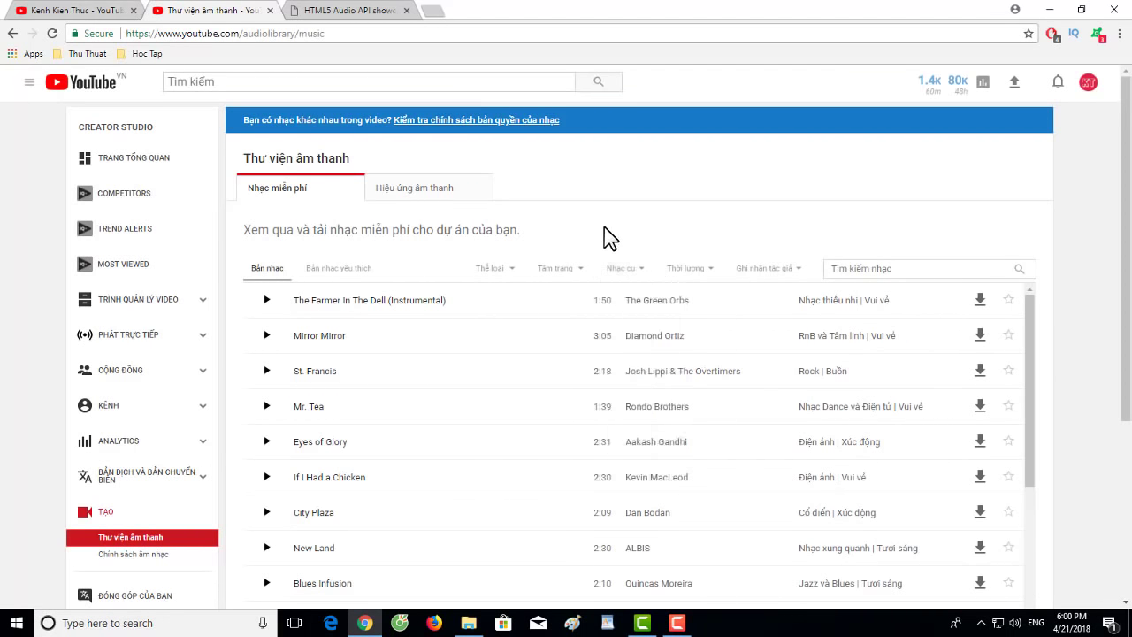
# Step: Browse the free music tracks and preview "Apprehensive at Best" by Biz Baz Studio
pyautogui.scroll(-1, 460, 367)
pyautogui.scroll(-2, 460, 367)
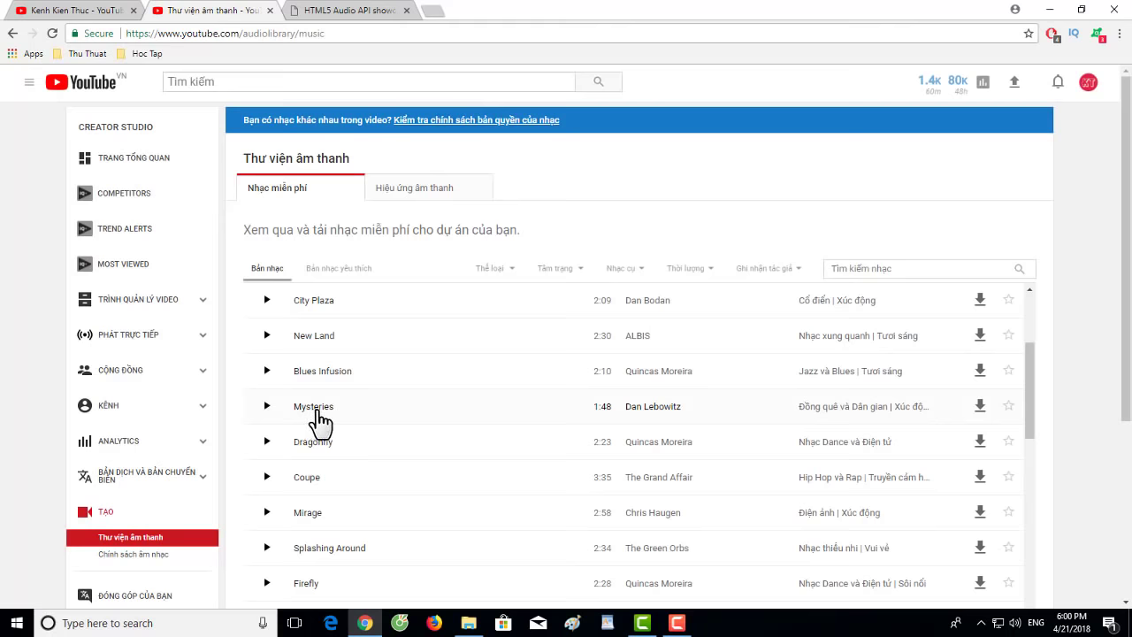
pyautogui.scroll(-3, 320, 425)
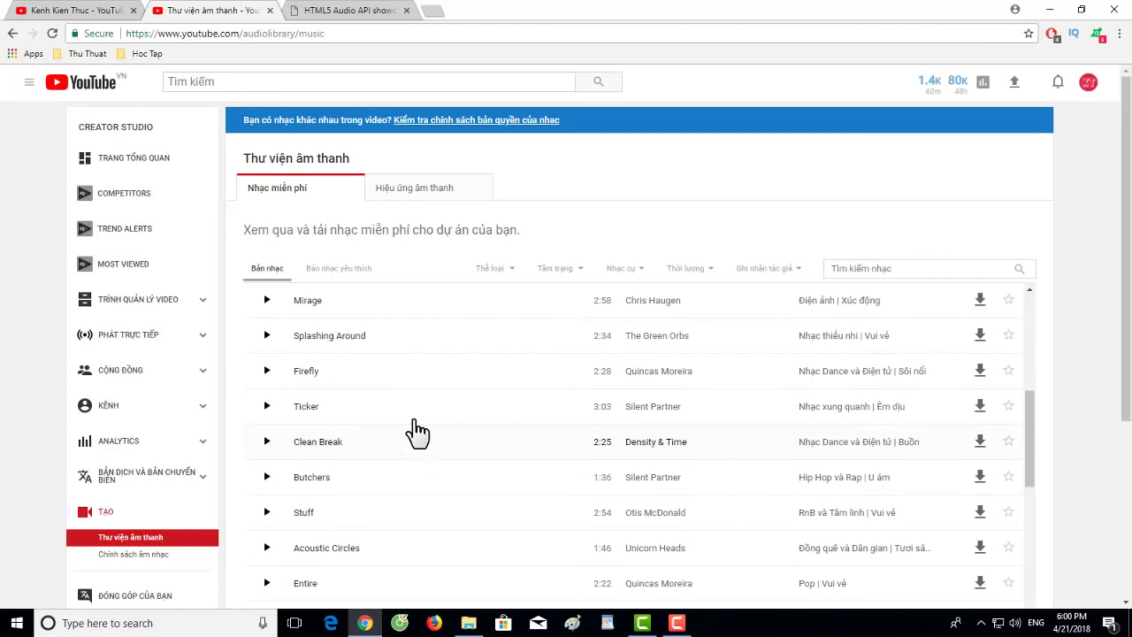
pyautogui.scroll(-3, 411, 416)
pyautogui.scroll(-3, 371, 415)
pyautogui.scroll(-1, 354, 438)
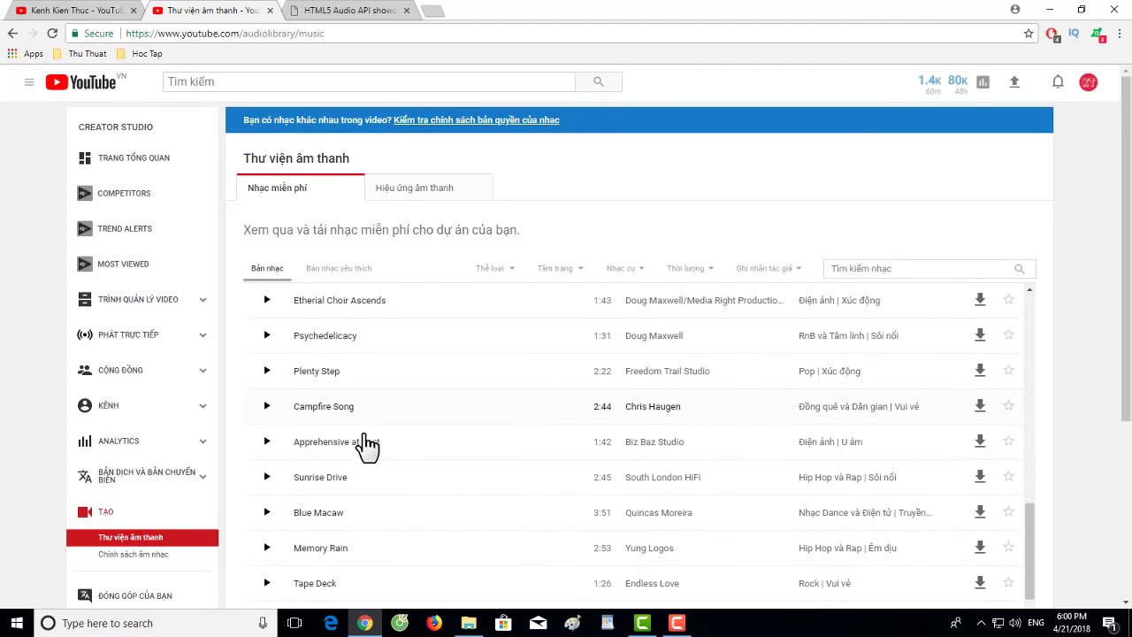
pyautogui.scroll(-2, 372, 451)
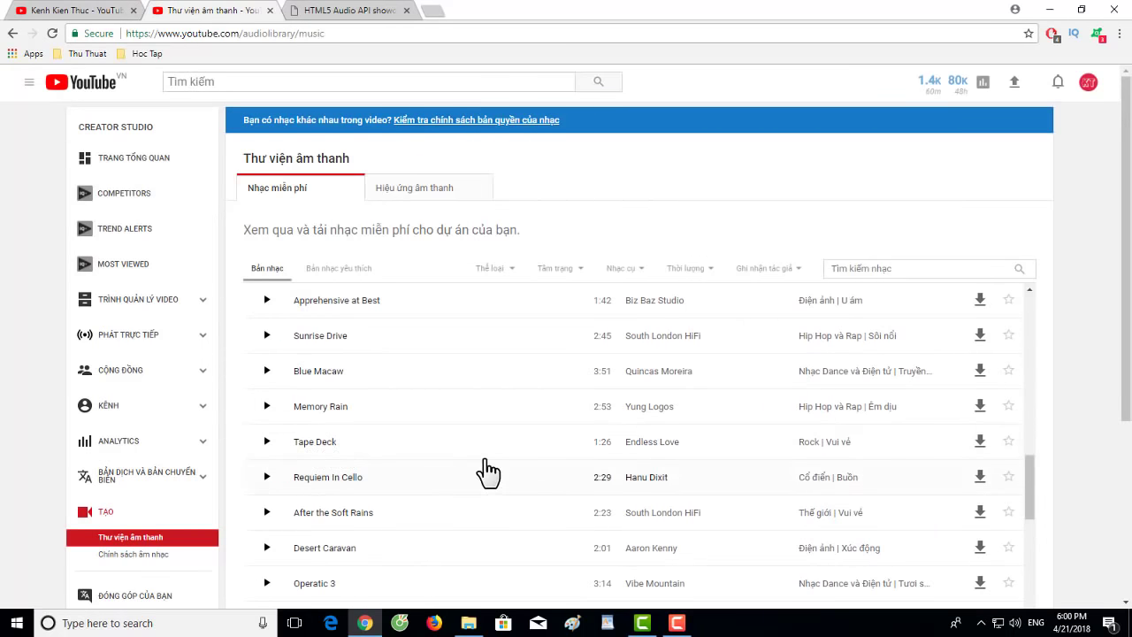
pyautogui.scroll(2, 468, 472)
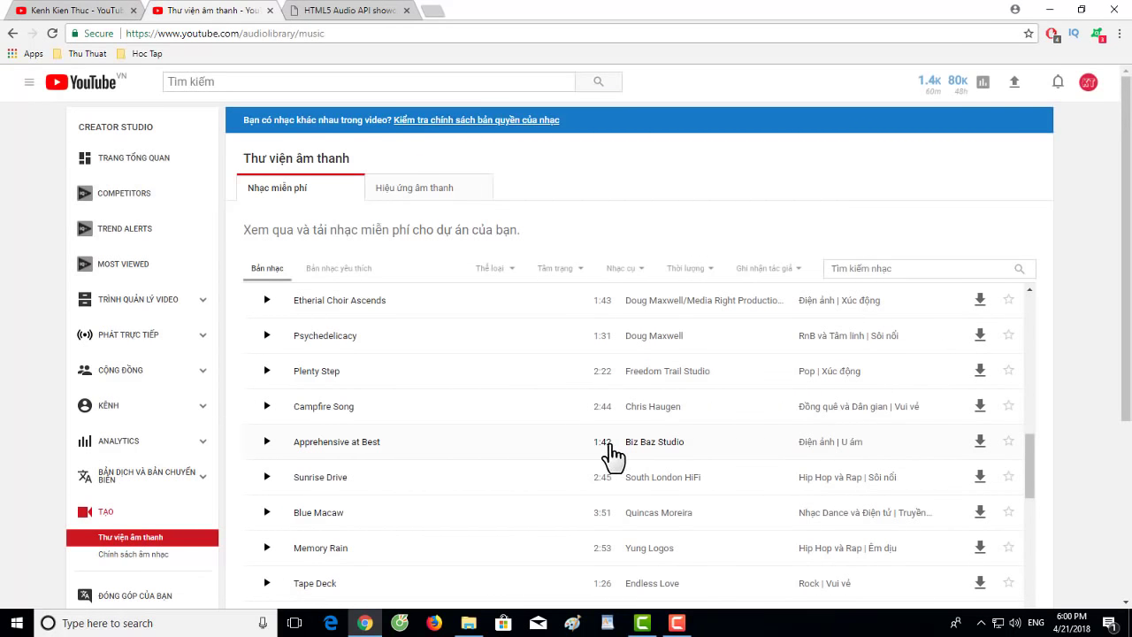
pyautogui.click(267, 442)
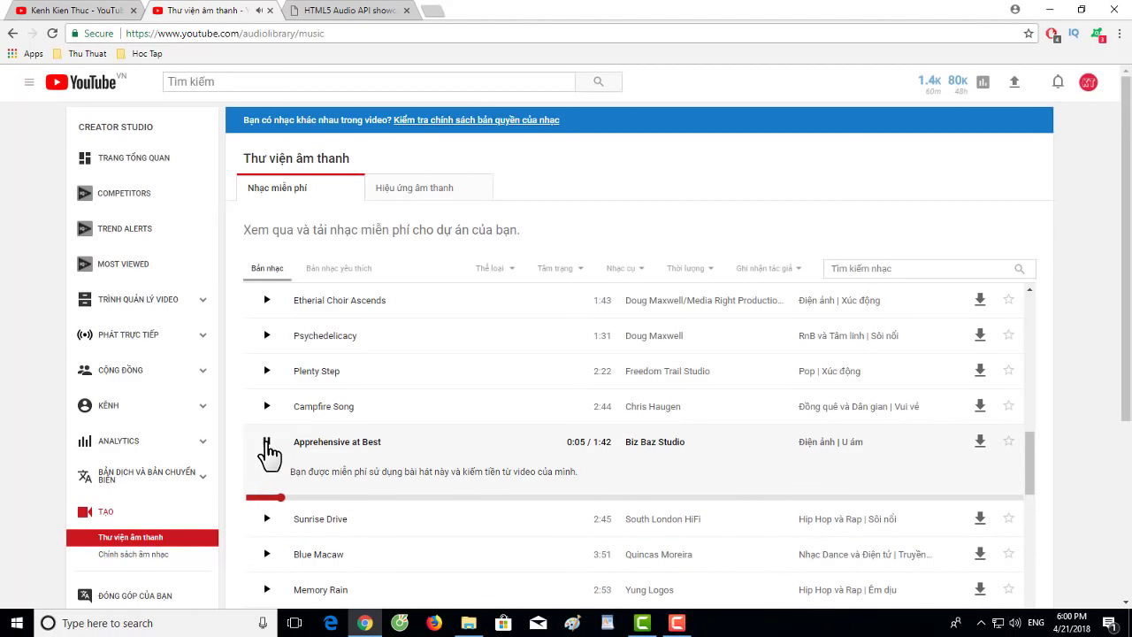
pyautogui.click(266, 440)
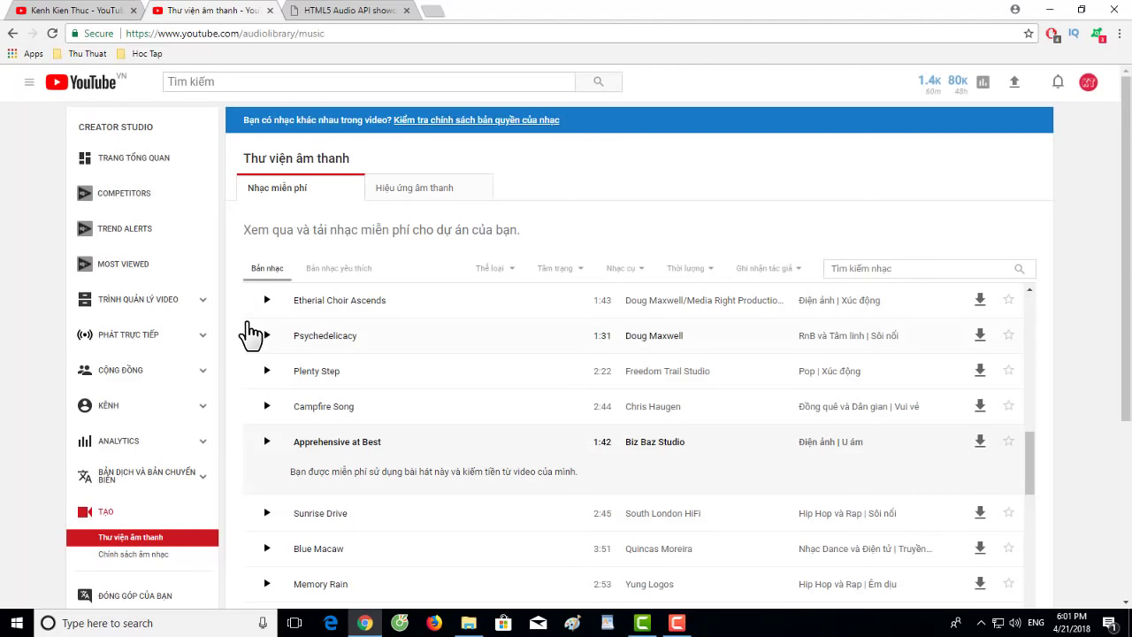
# Step: Download the track "Apprehensive at Best" as Apprehensive_at_Best.mp3 into the Song Nhac folder on the Desktop
pyautogui.click(981, 441)
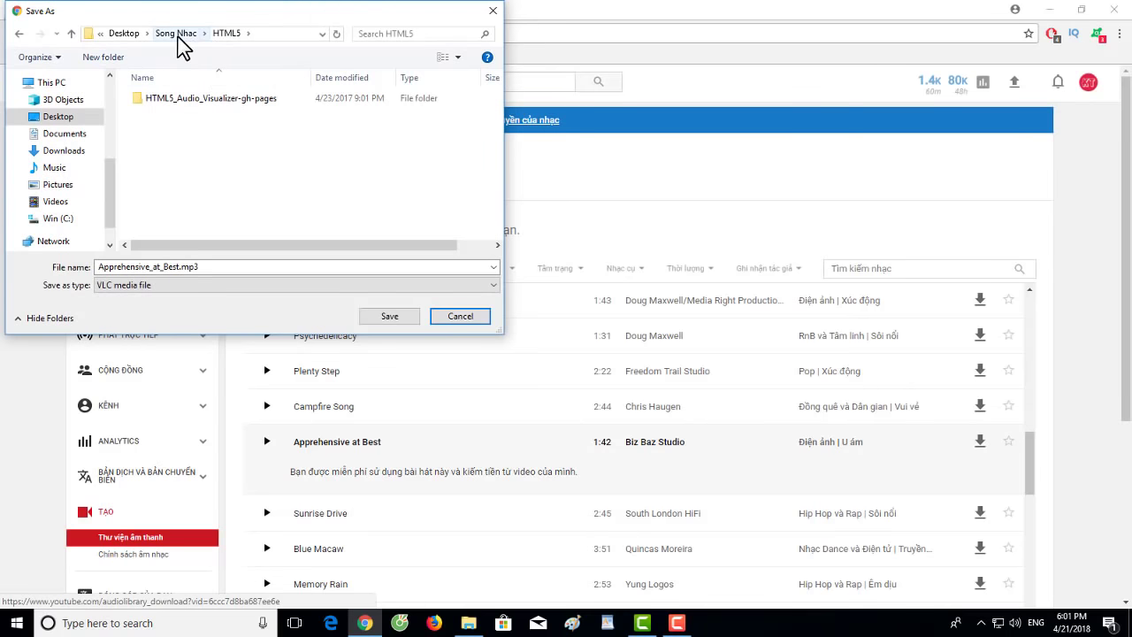
pyautogui.click(179, 36)
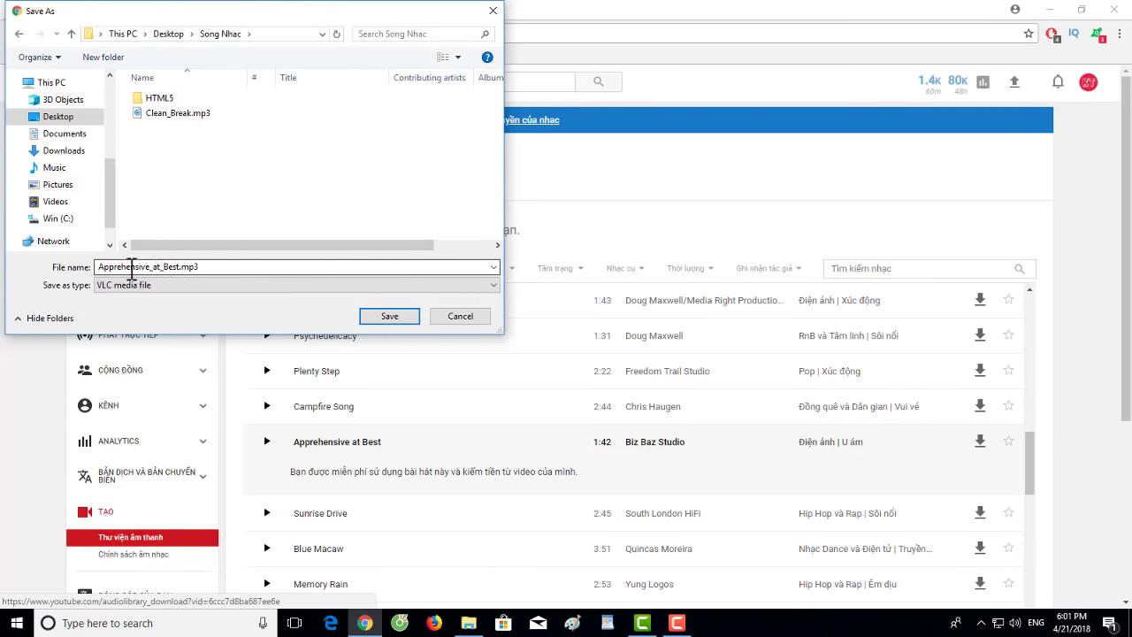
pyautogui.click(396, 320)
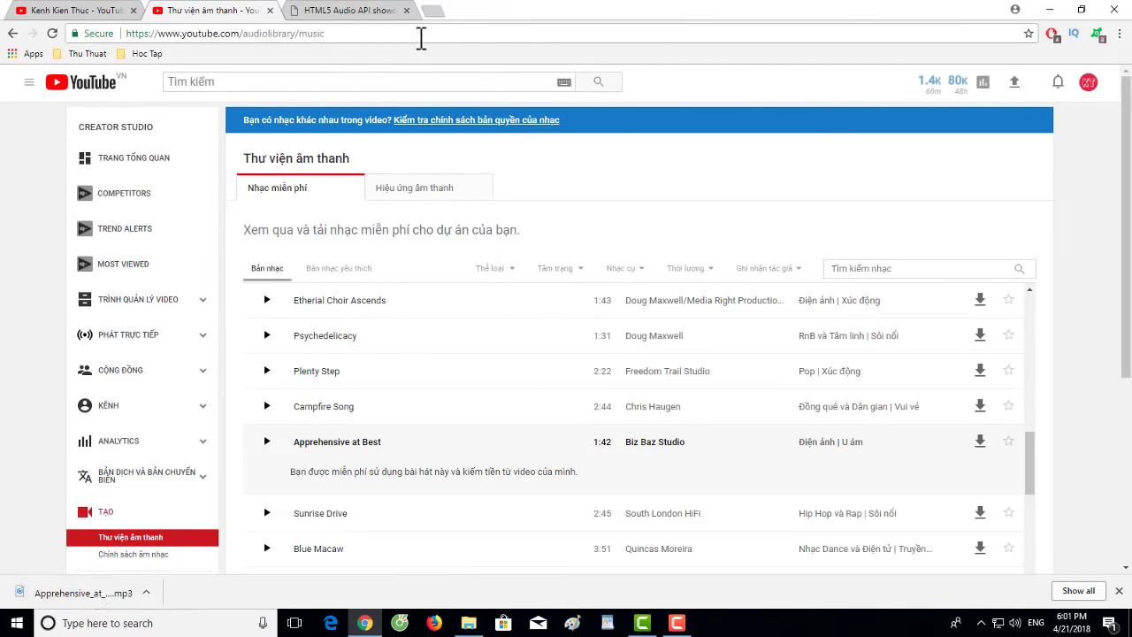
# Step: Return to the HTML5 audio visualizer page and examine the index.html part of its address
pyautogui.click(334, 14)
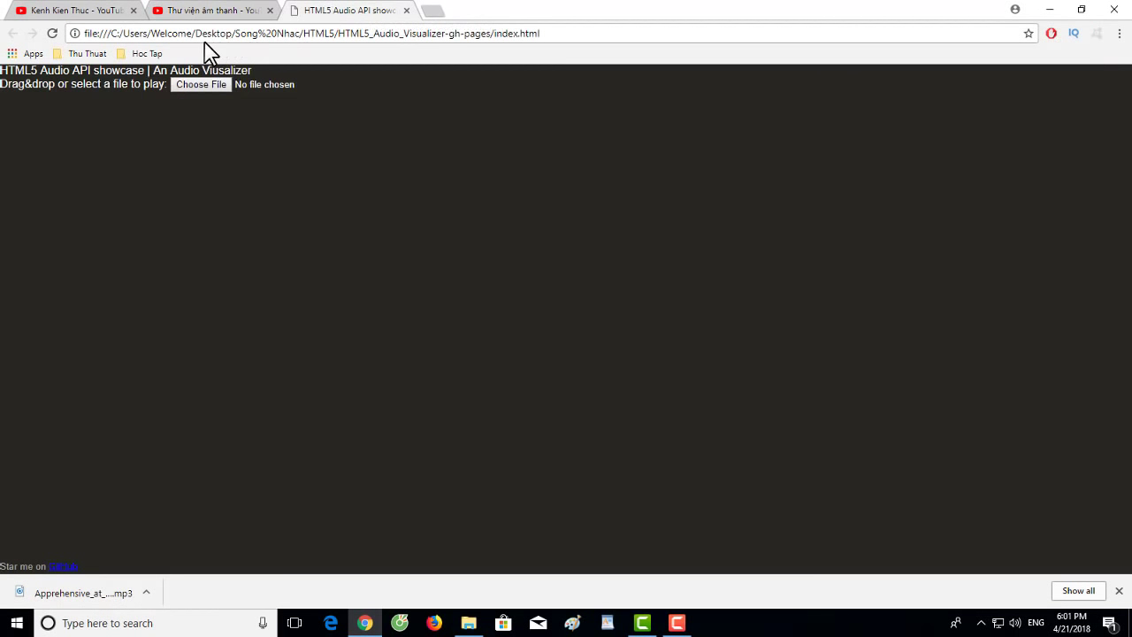
pyautogui.click(549, 33)
pyautogui.click(564, 33)
pyautogui.moveTo(564, 32); pyautogui.dragTo(491, 33)
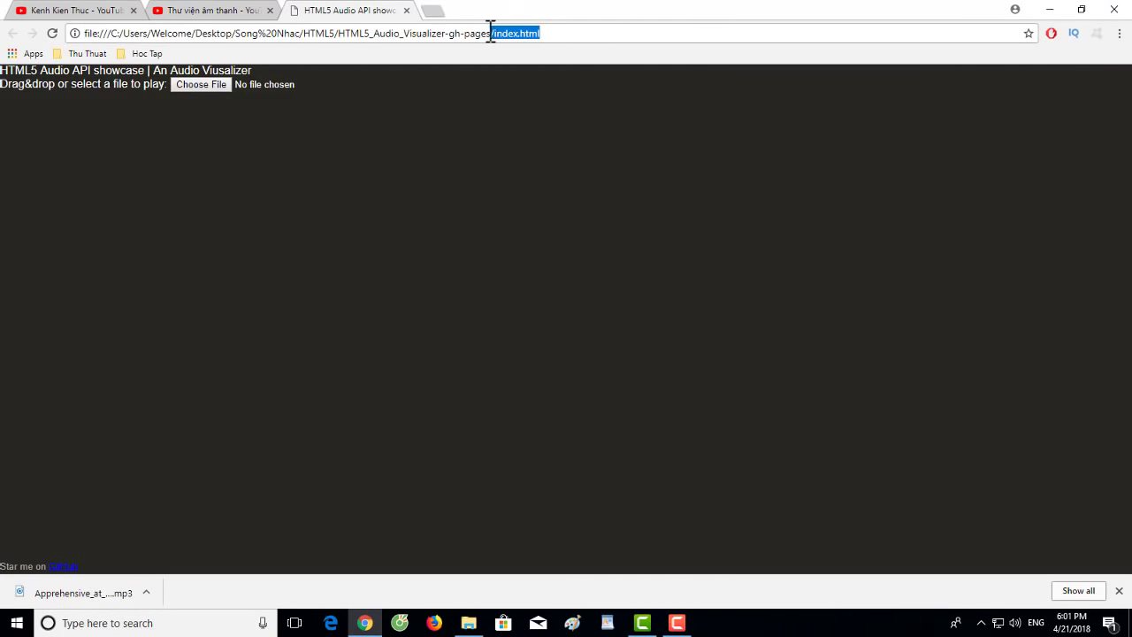
pyautogui.click(404, 156)
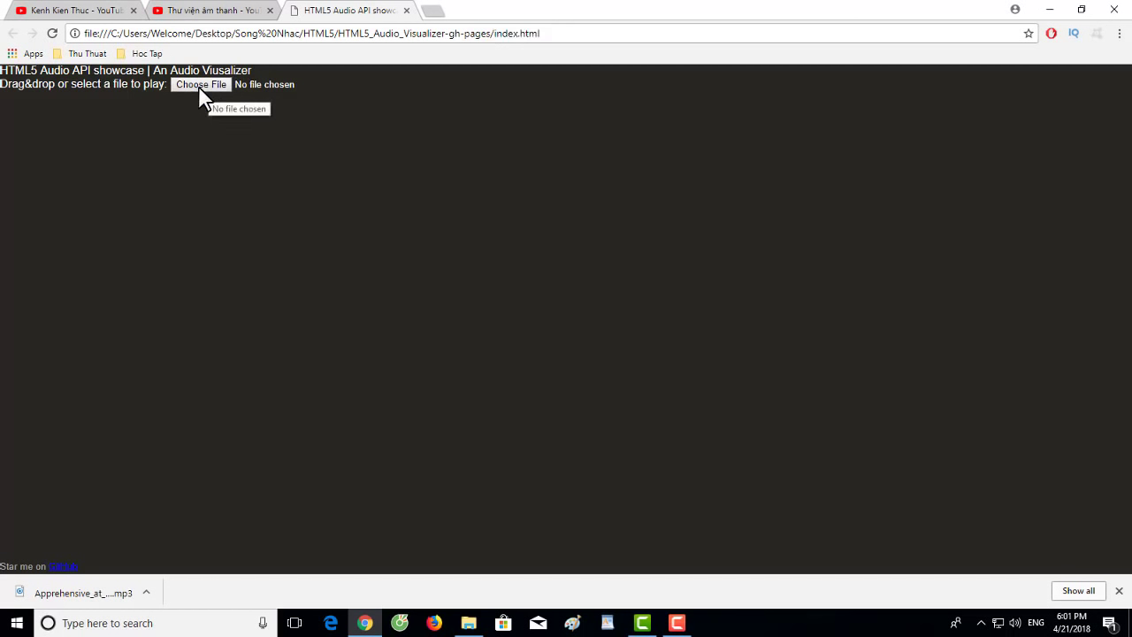
pyautogui.click(202, 85)
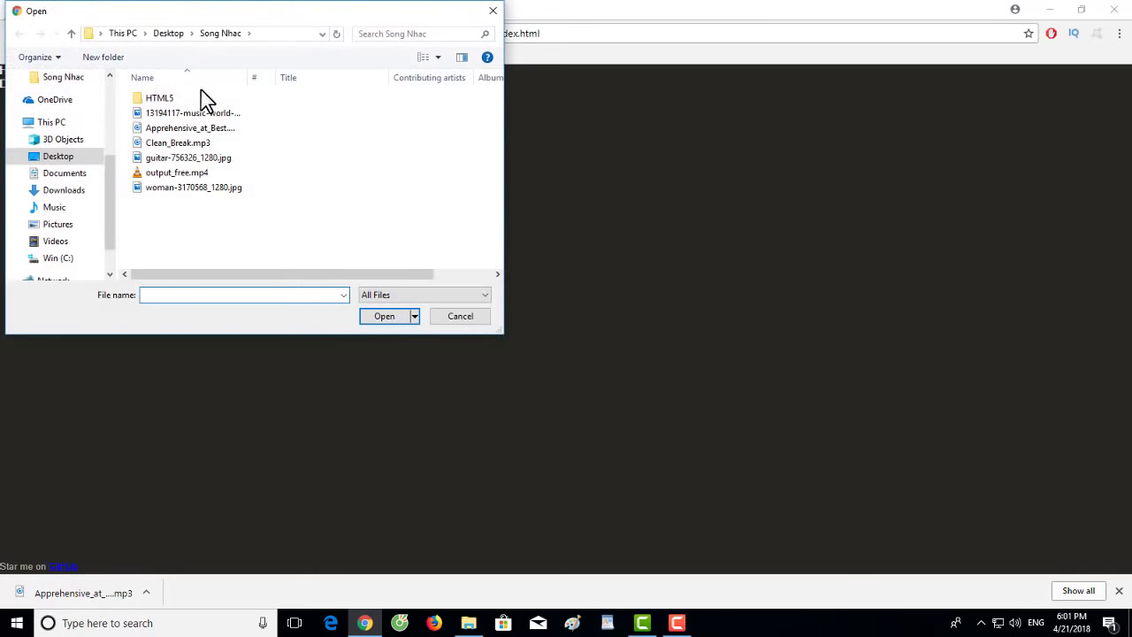
pyautogui.moveTo(251, 77); pyautogui.dragTo(386, 80)
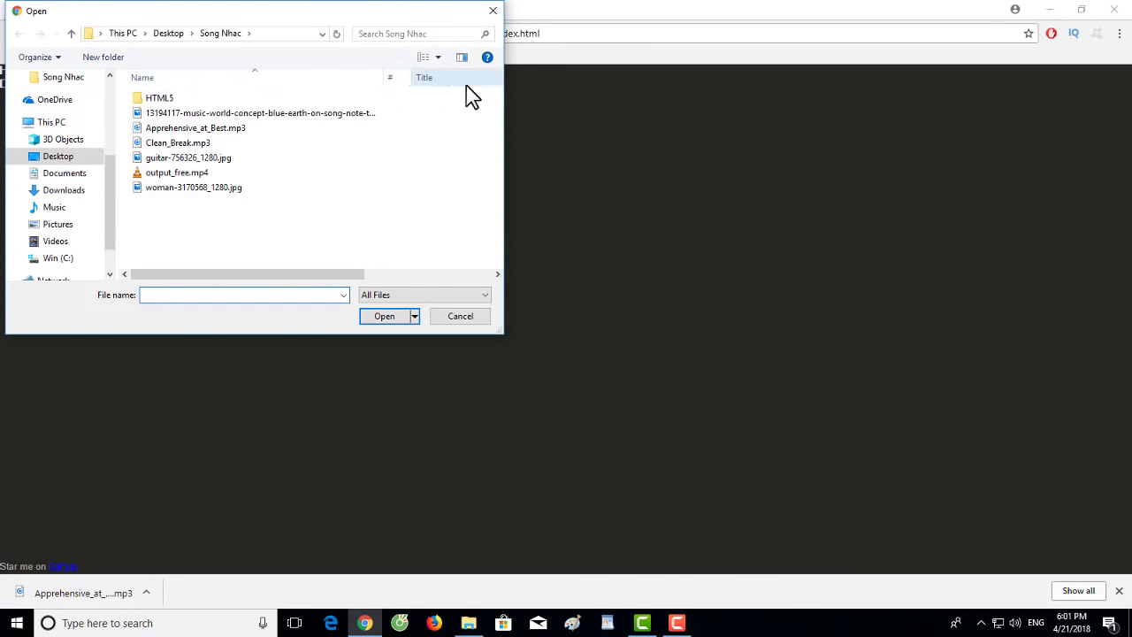
pyautogui.click(168, 130)
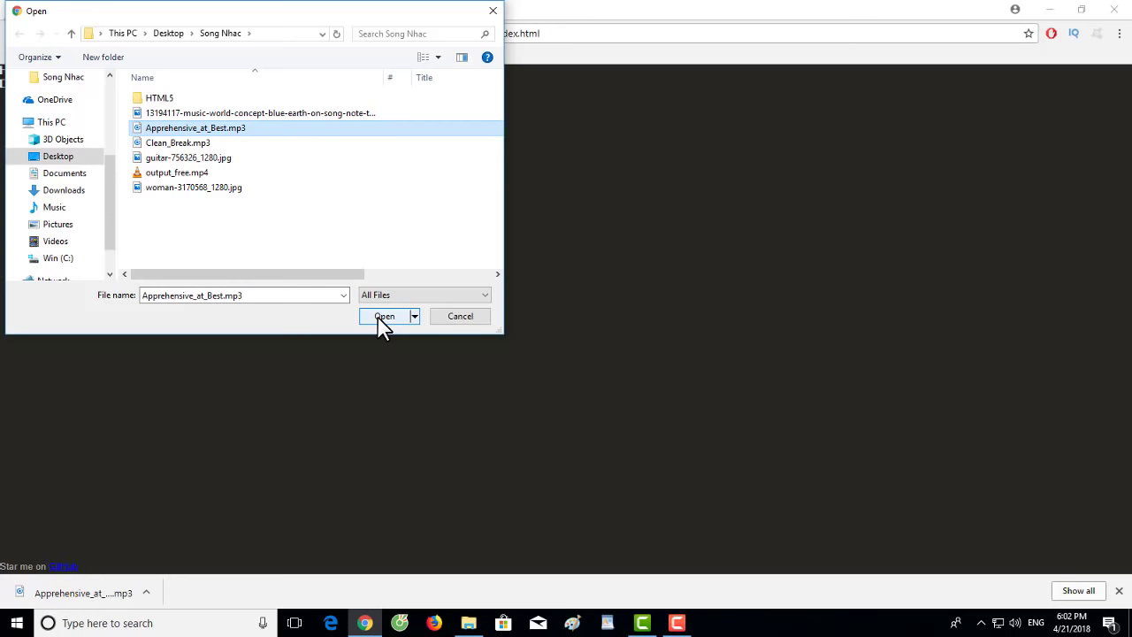
pyautogui.moveTo(335, 19); pyautogui.dragTo(696, 110)
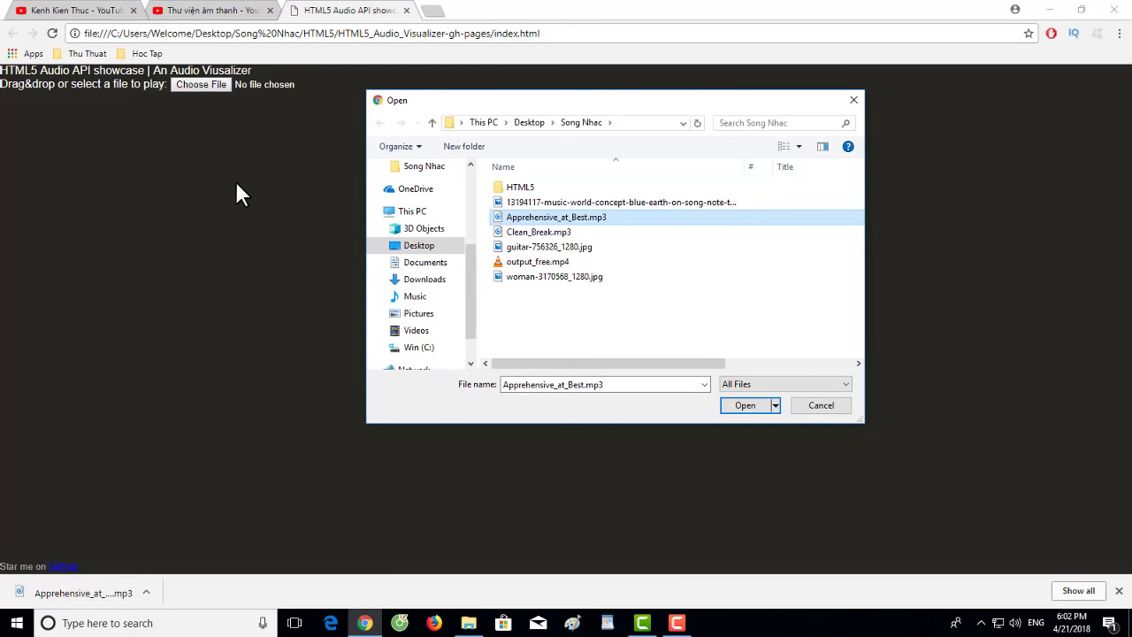
pyautogui.click(820, 406)
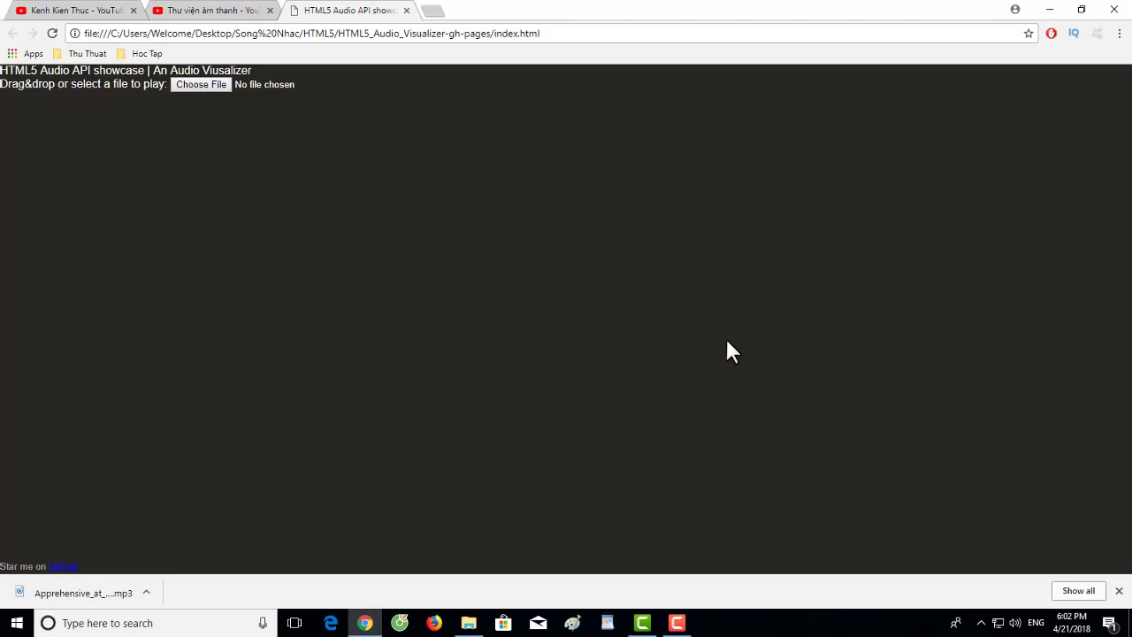
# Step: Switch to Camtasia to view its Record function and return to the audio visualizer page in the browser
pyautogui.click(642, 623)
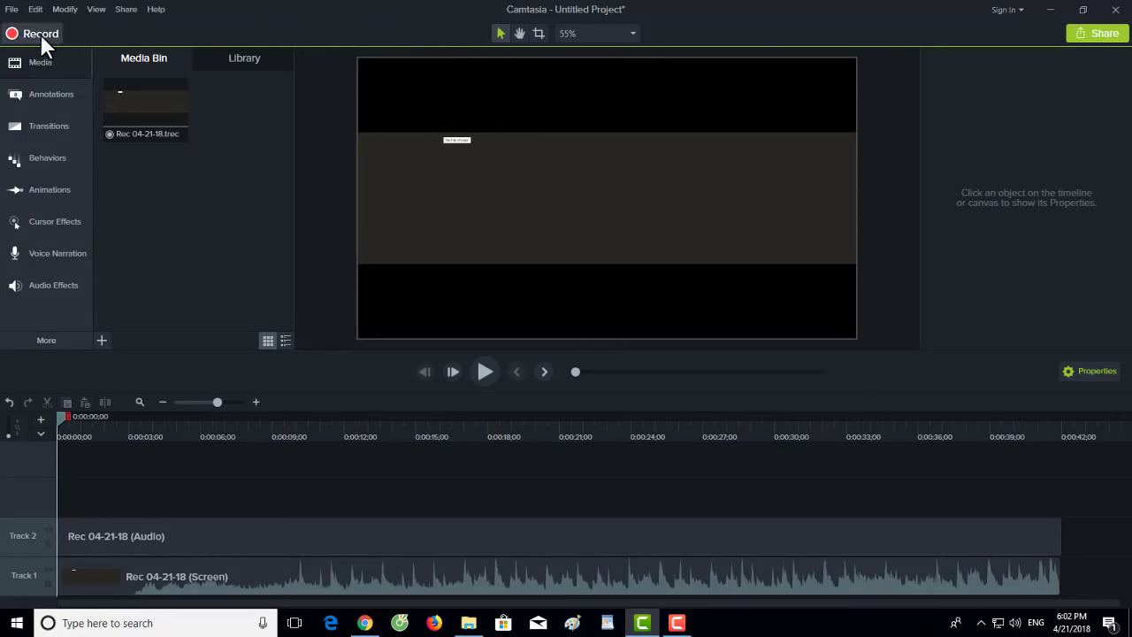
pyautogui.click(1050, 9)
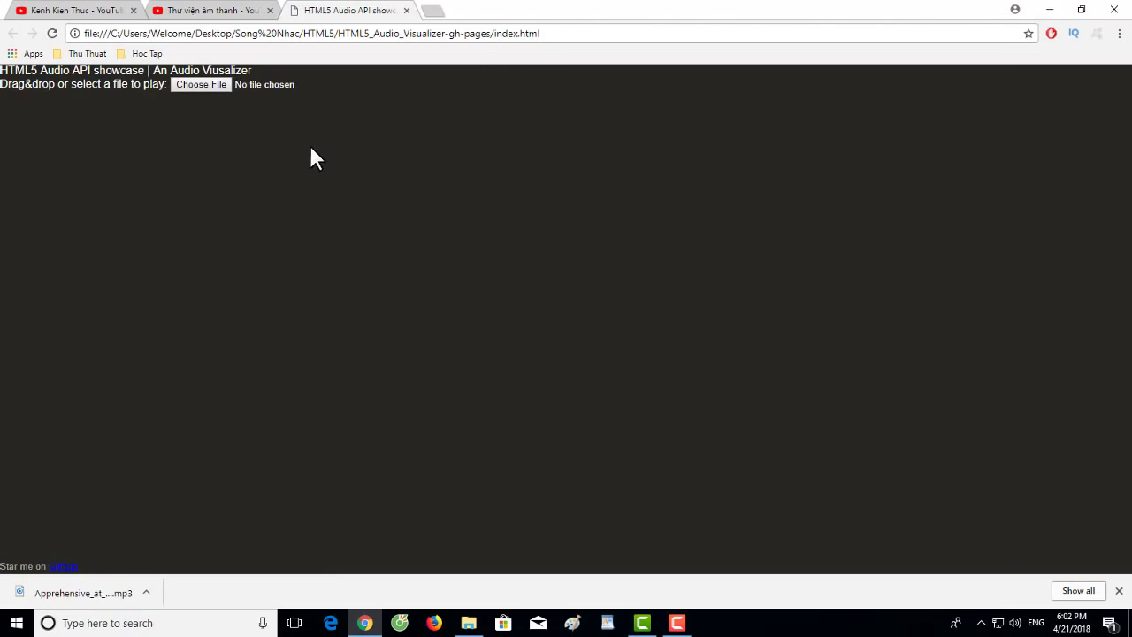
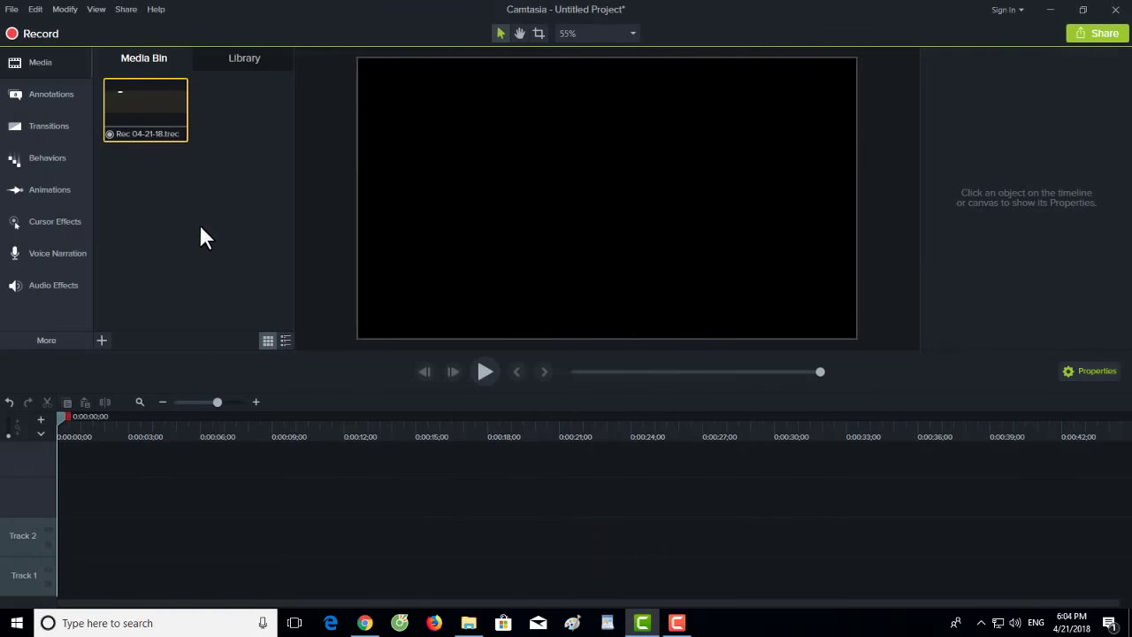
# Step: Add the Rec 04-21-18.trec recording from the media bin to the timeline at the playhead
pyautogui.click(202, 238)
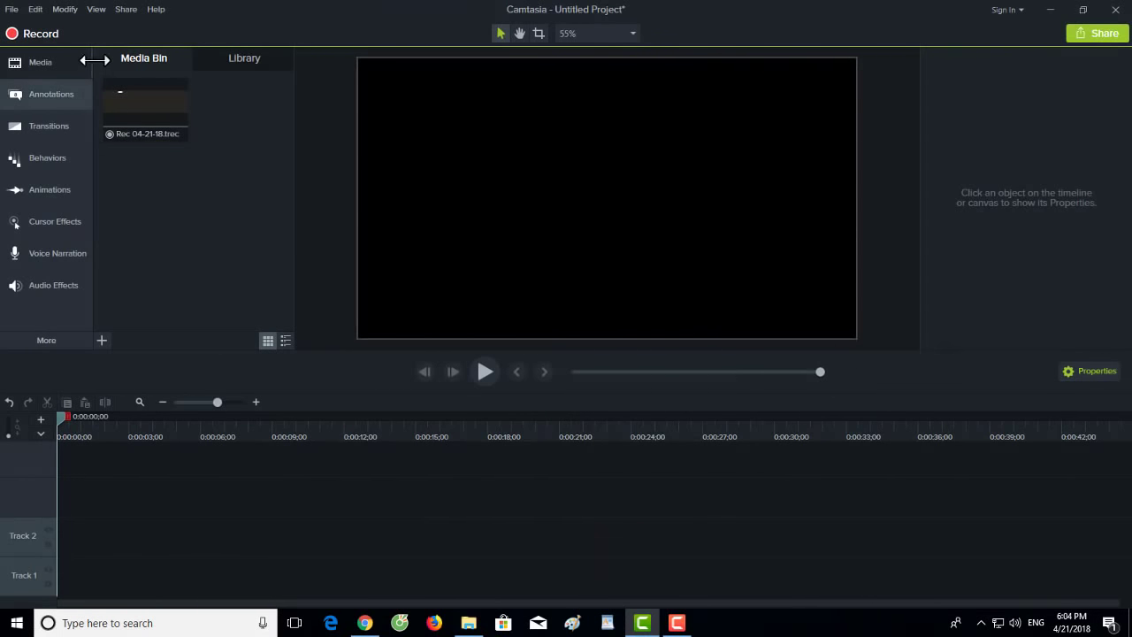
pyautogui.click(126, 101)
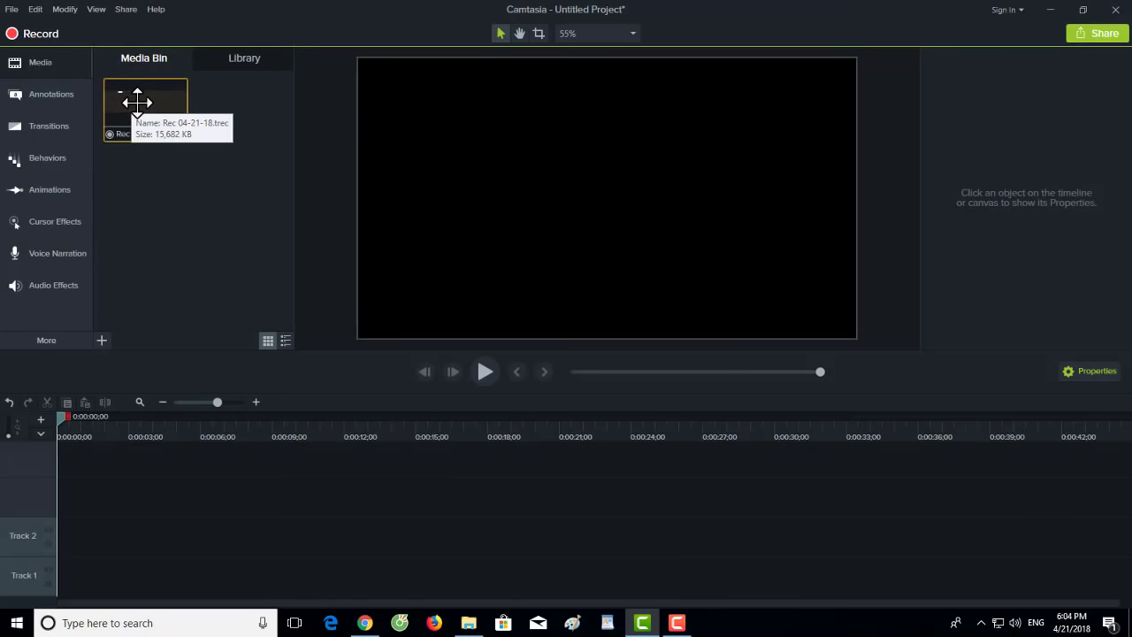
pyautogui.rightClick(140, 106)
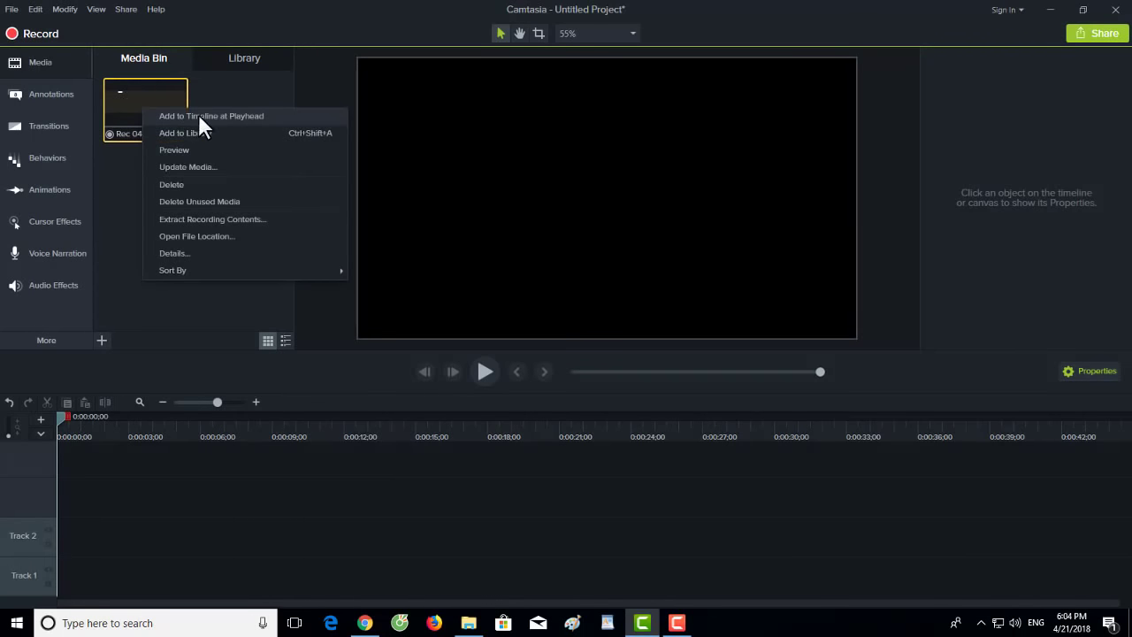
pyautogui.click(203, 118)
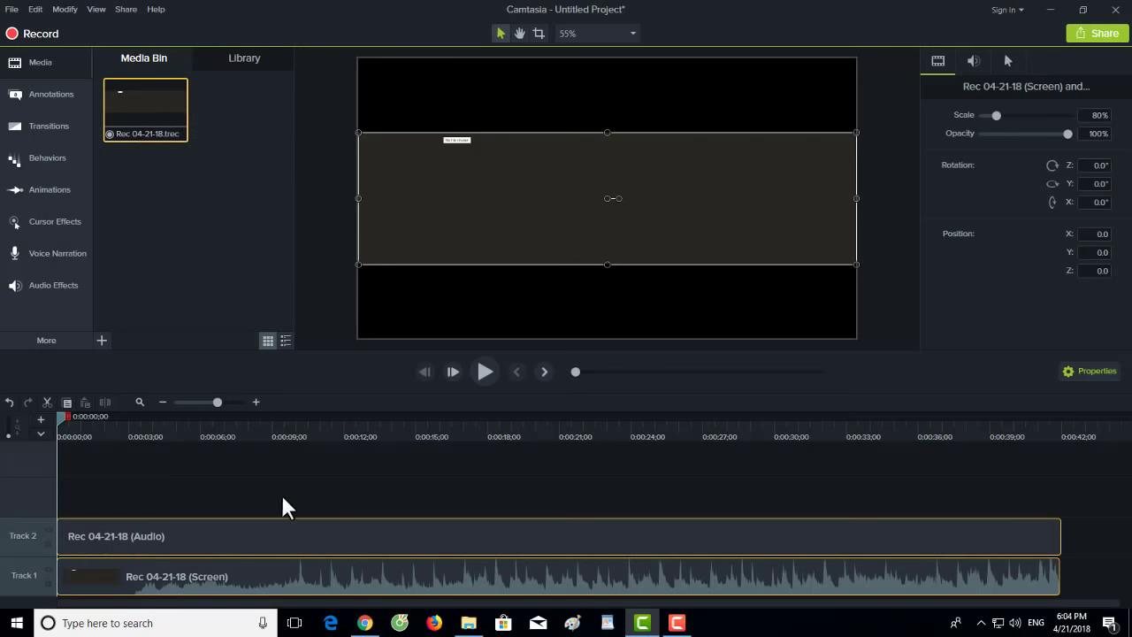
# Step: Preview a short part of the recording from about 13 seconds and clear the clip selection
pyautogui.moveTo(62, 416); pyautogui.dragTo(382, 467)
pyautogui.click(486, 372)
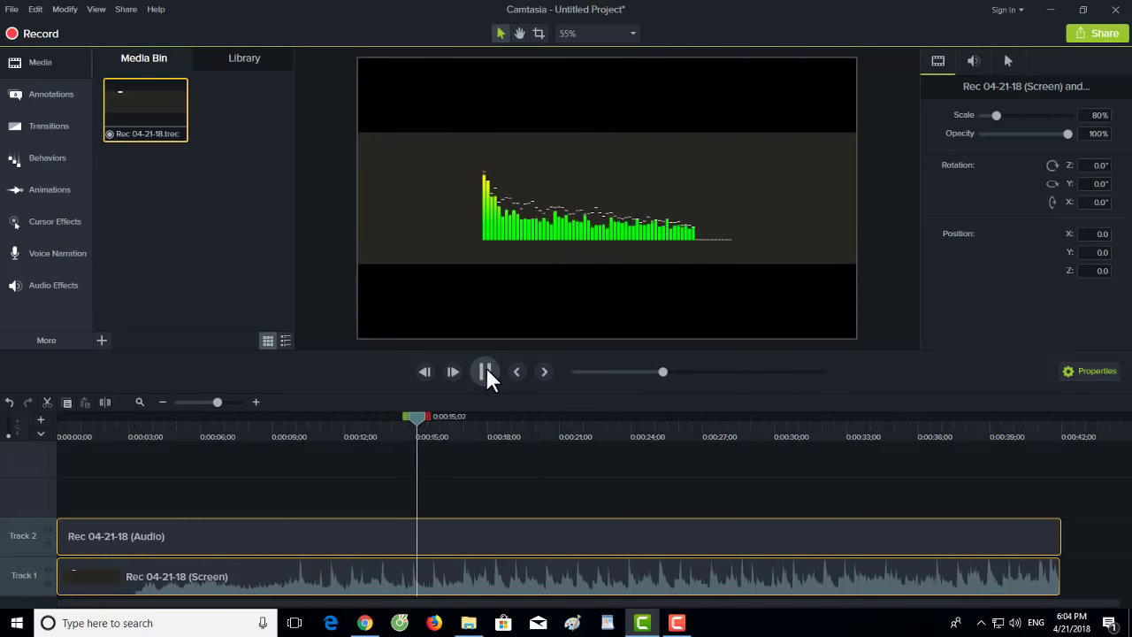
pyautogui.click(484, 365)
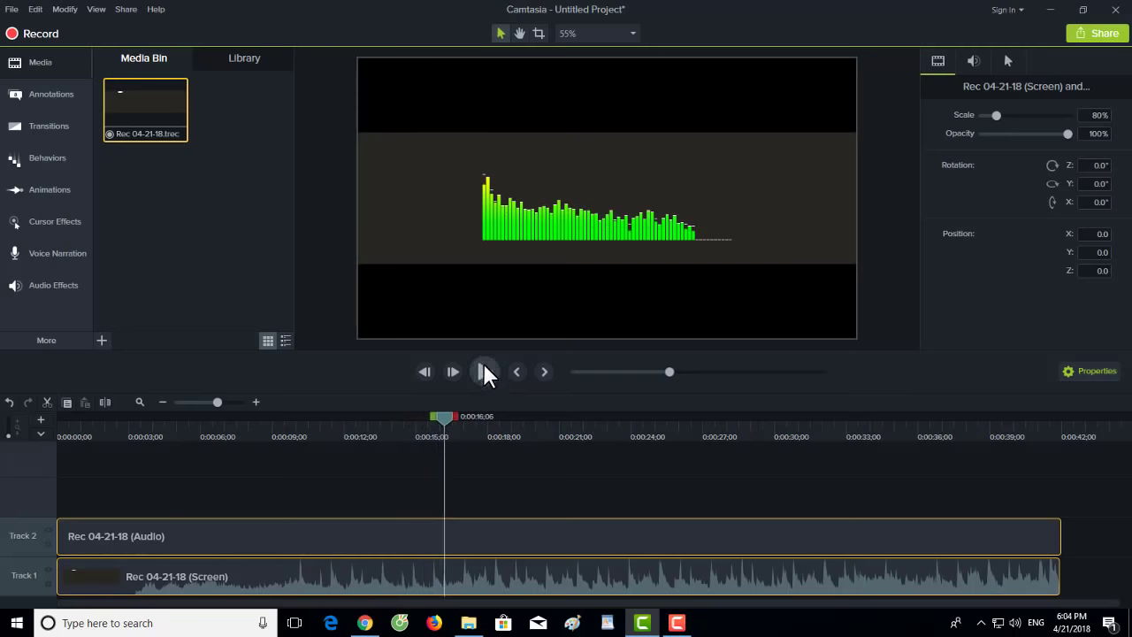
pyautogui.click(288, 497)
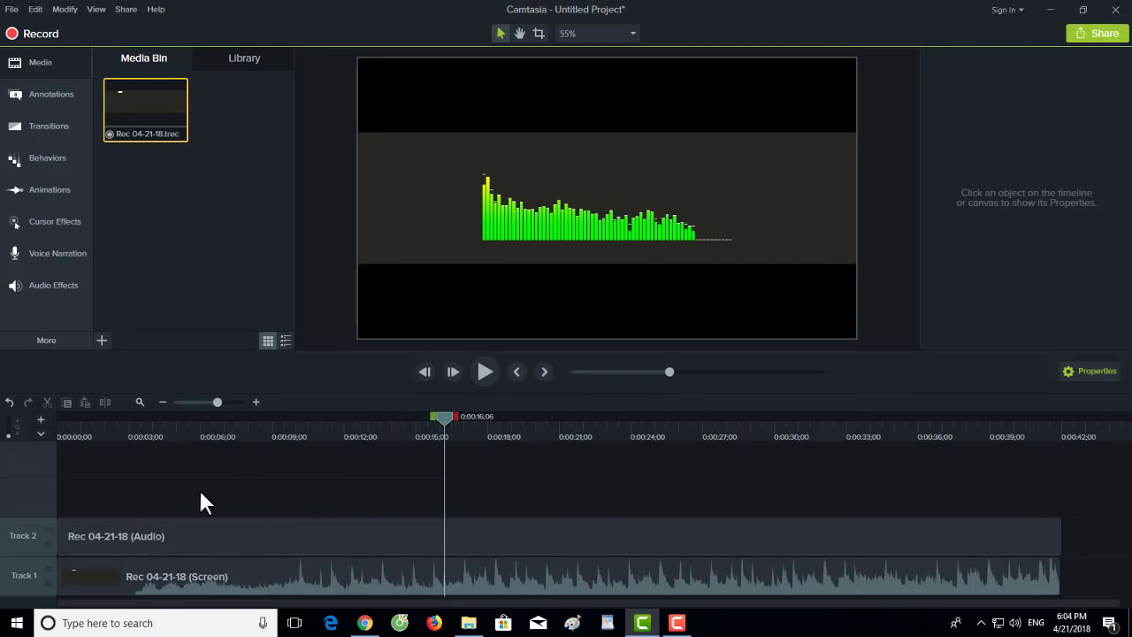
# Step: Compare the audio clip on Track 2 with the screen clip on Track 1
pyautogui.click(234, 536)
pyautogui.click(186, 577)
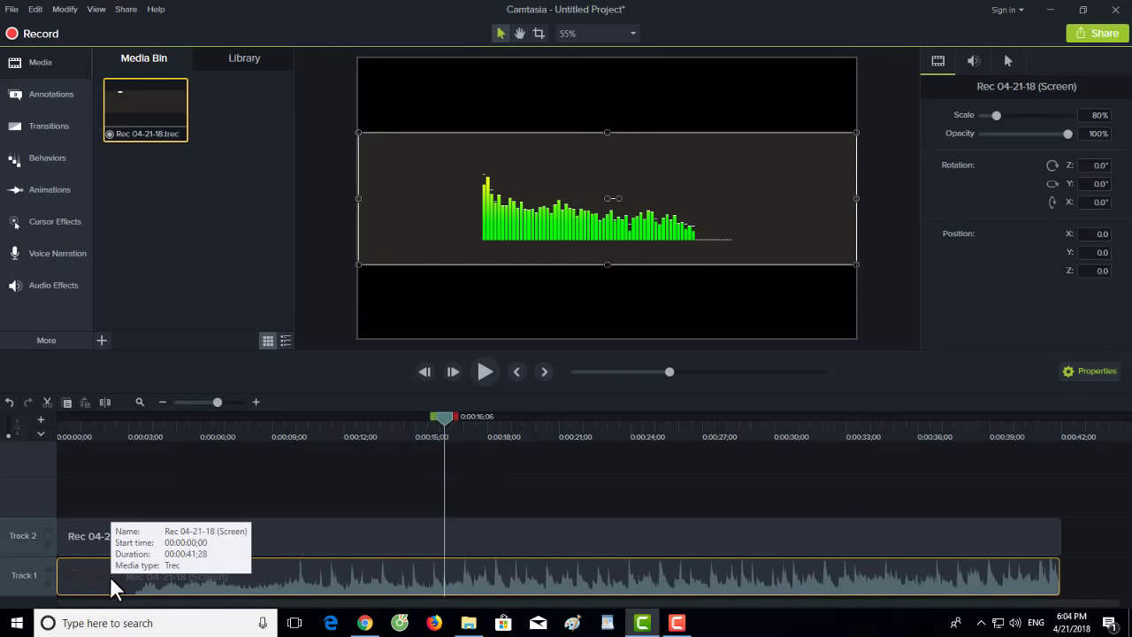
pyautogui.click(175, 485)
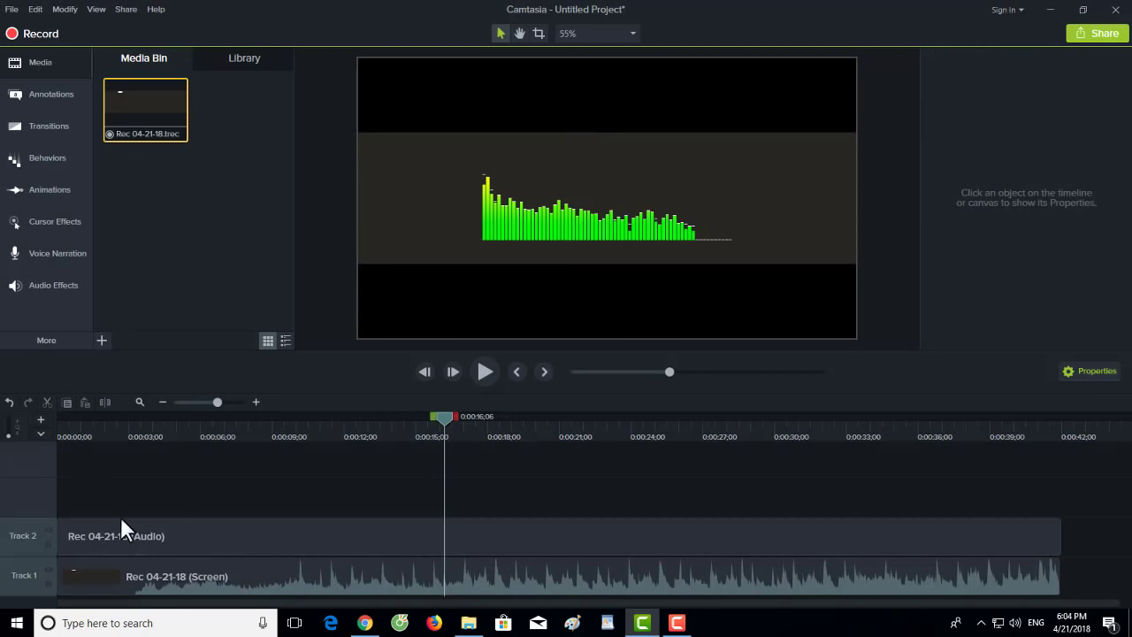
pyautogui.click(93, 534)
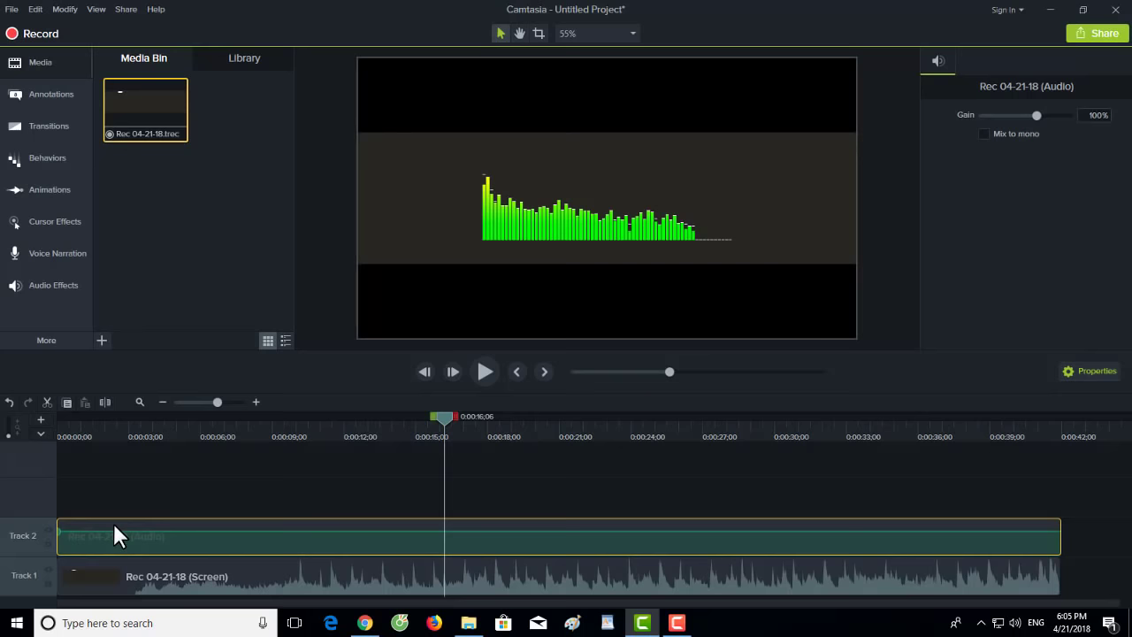
pyautogui.click(186, 574)
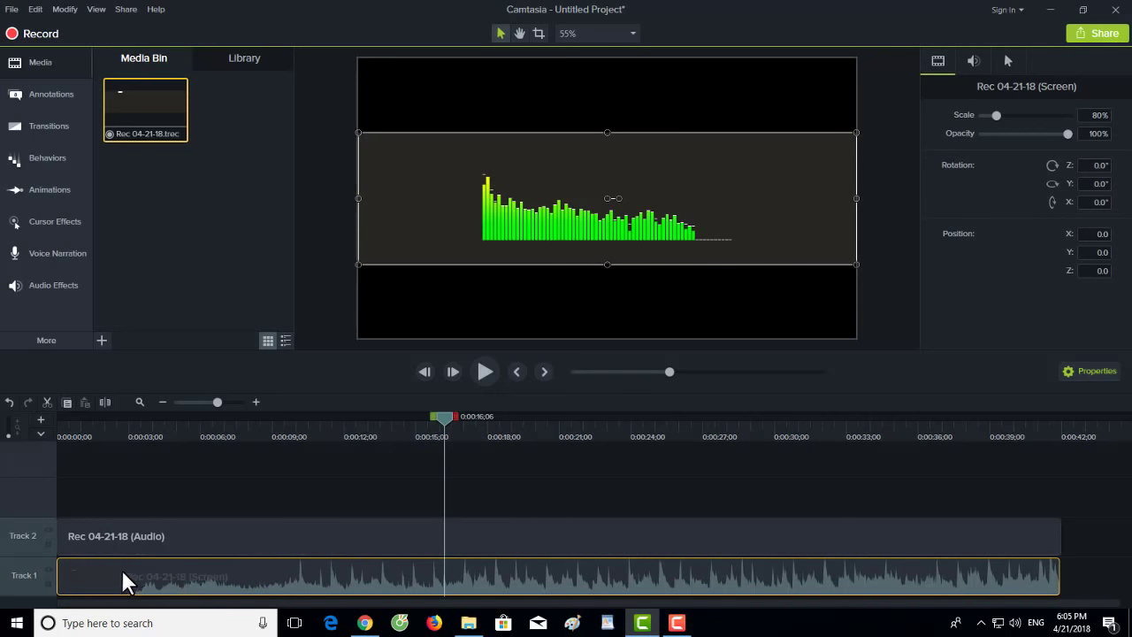
pyautogui.click(158, 488)
# Step: Delete the Rec 04-21-18 (Audio) clip from Track 2 and briefly play the remaining screen clip
pyautogui.click(217, 538)
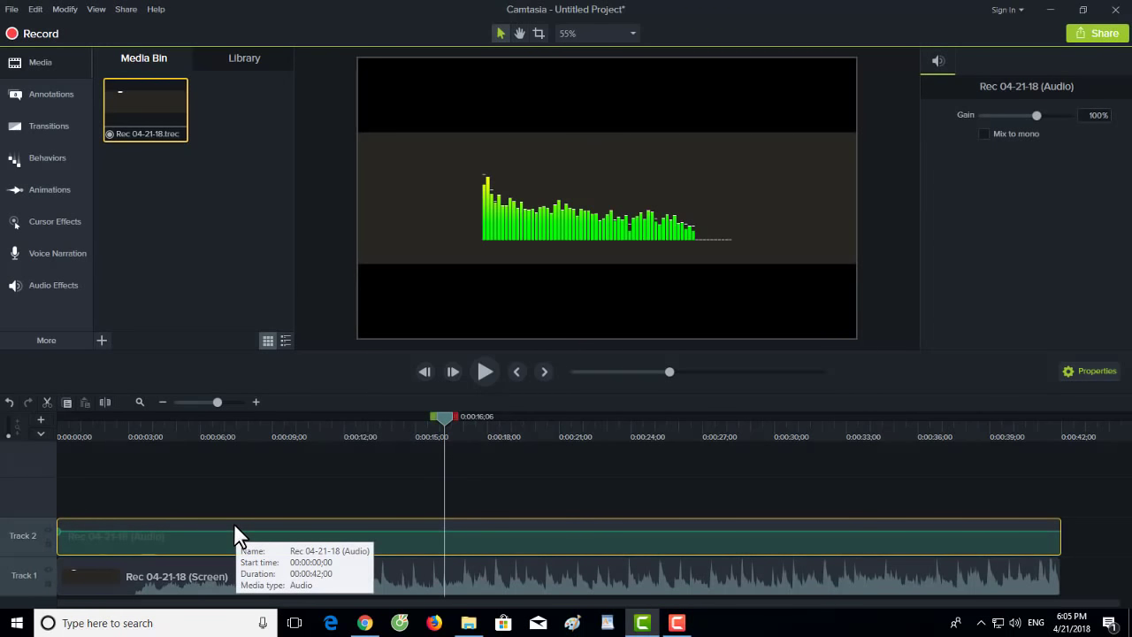
pyautogui.rightClick(234, 523)
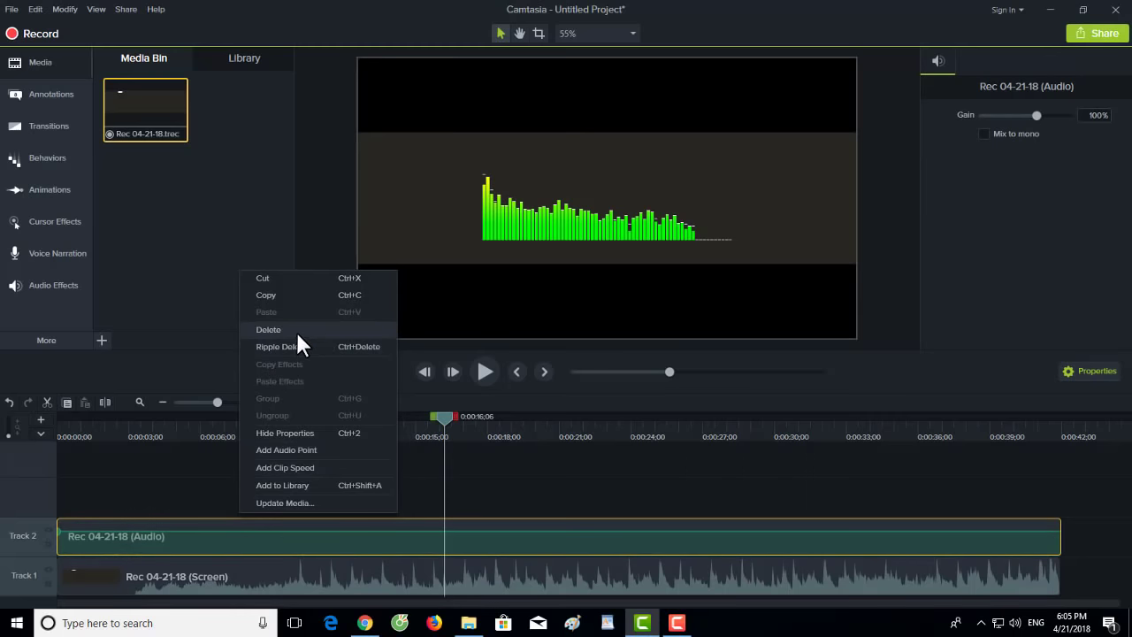
pyautogui.click(269, 329)
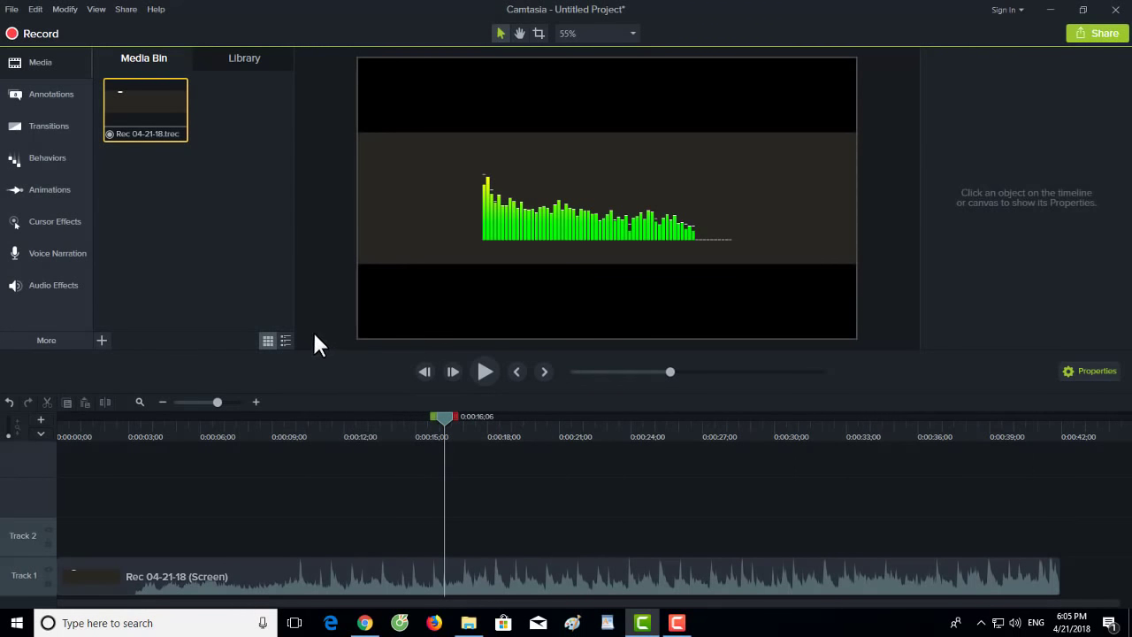
pyautogui.click(486, 368)
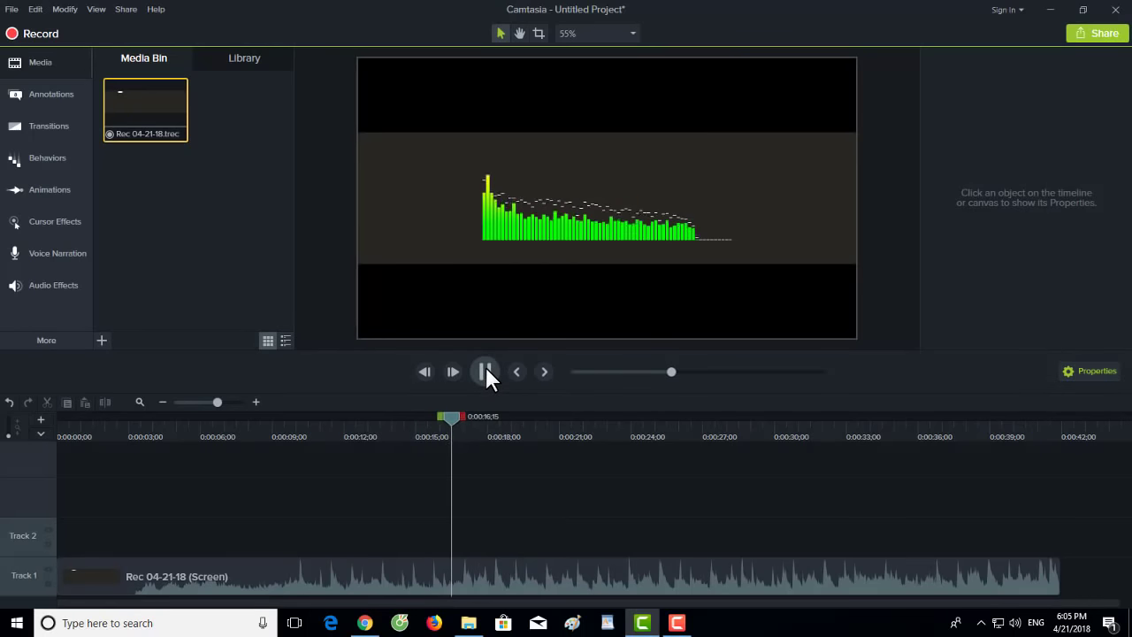
pyautogui.click(486, 368)
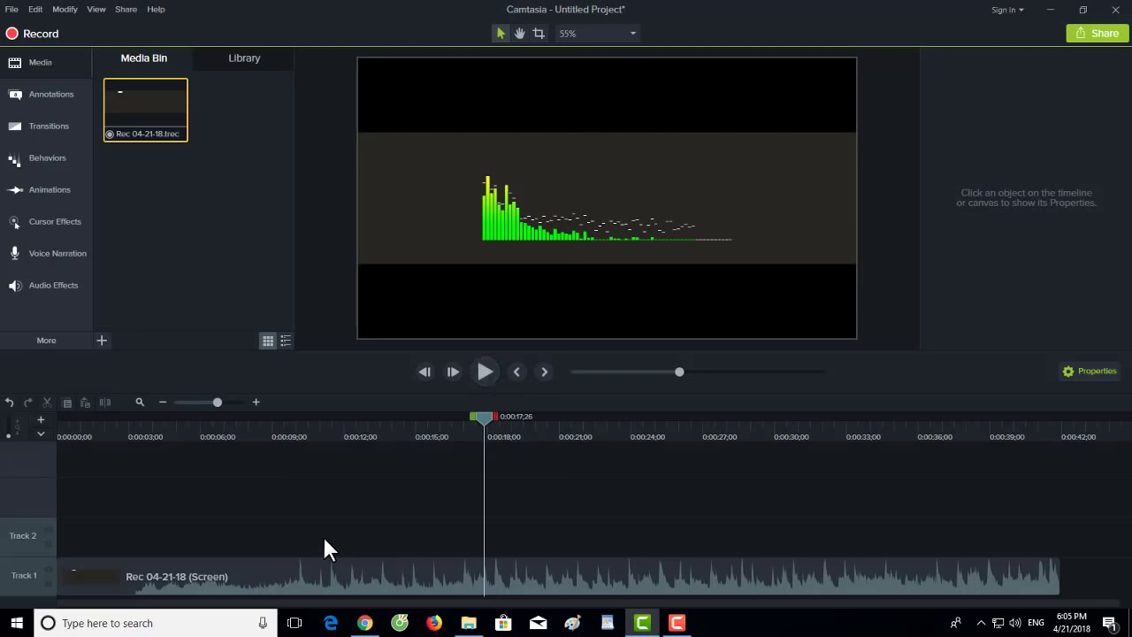
# Step: Split the Rec 04-21-18 (Screen) clip on Track 1 at 0:00:03;04, just before the waveform begins
pyautogui.moveTo(482, 416); pyautogui.dragTo(131, 458)
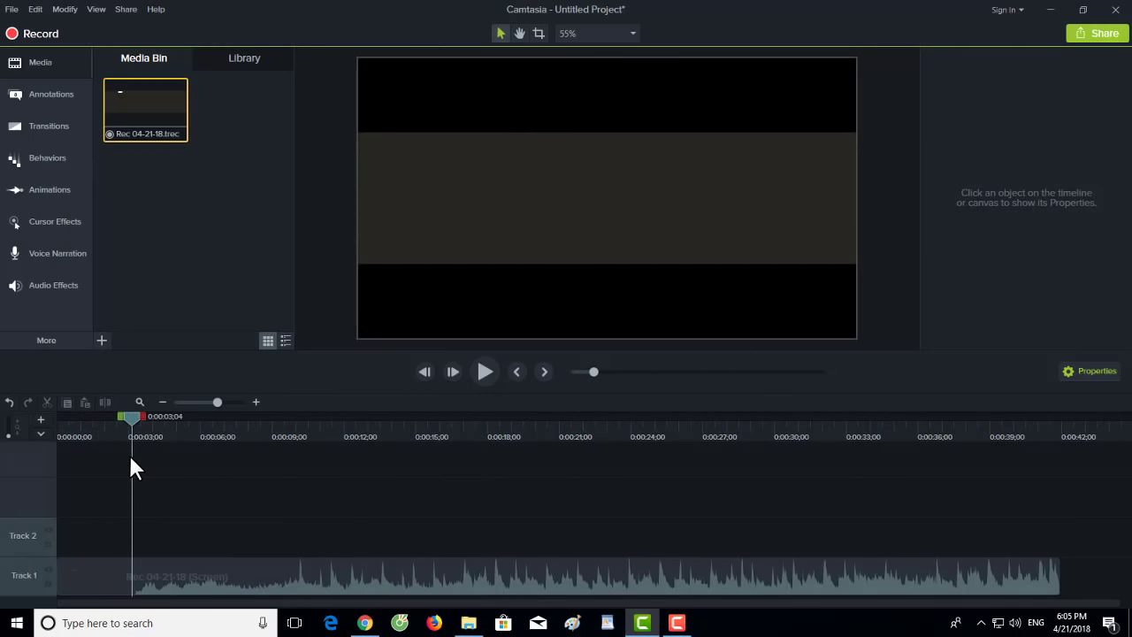
pyautogui.click(143, 561)
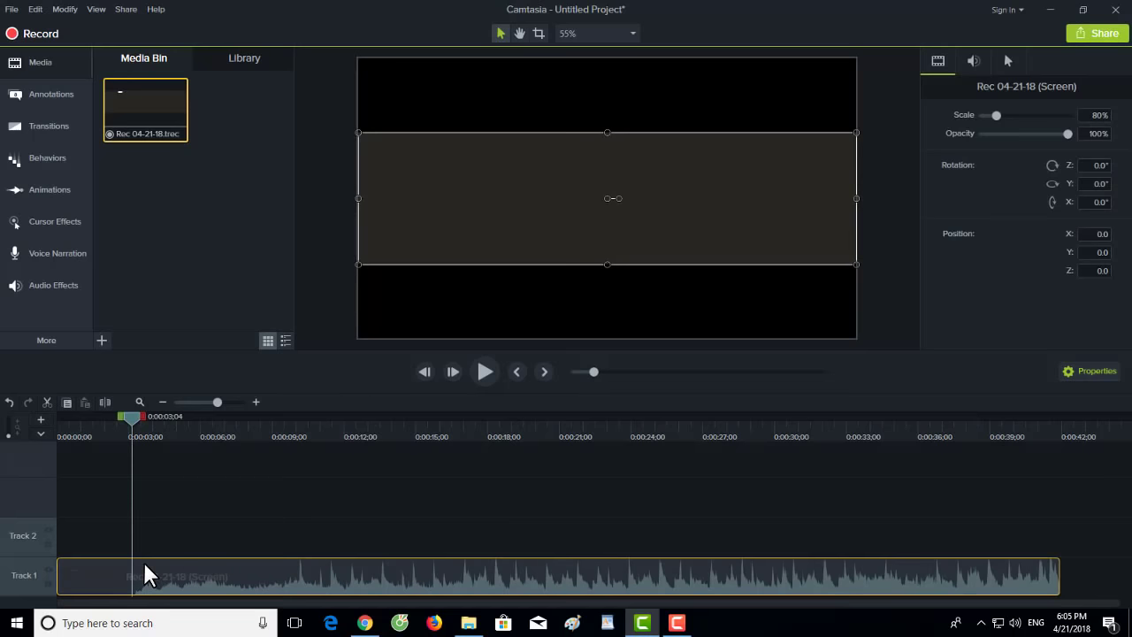
pyautogui.click(101, 404)
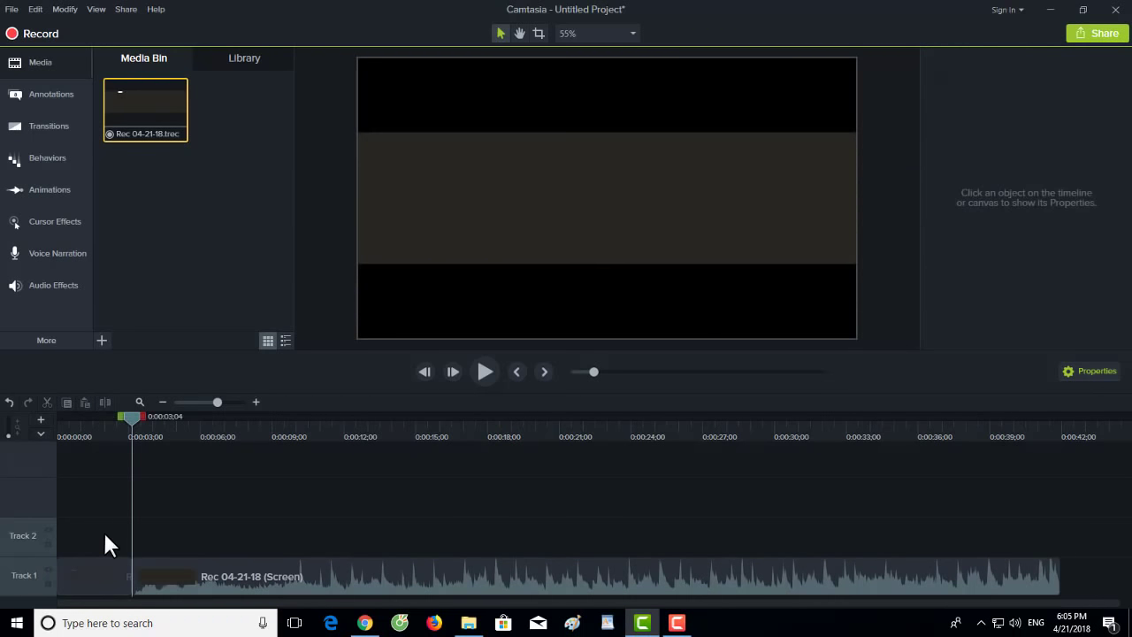
# Step: Delete the short silent segment before the split and move the remaining clip to the start of the timeline
pyautogui.click(80, 588)
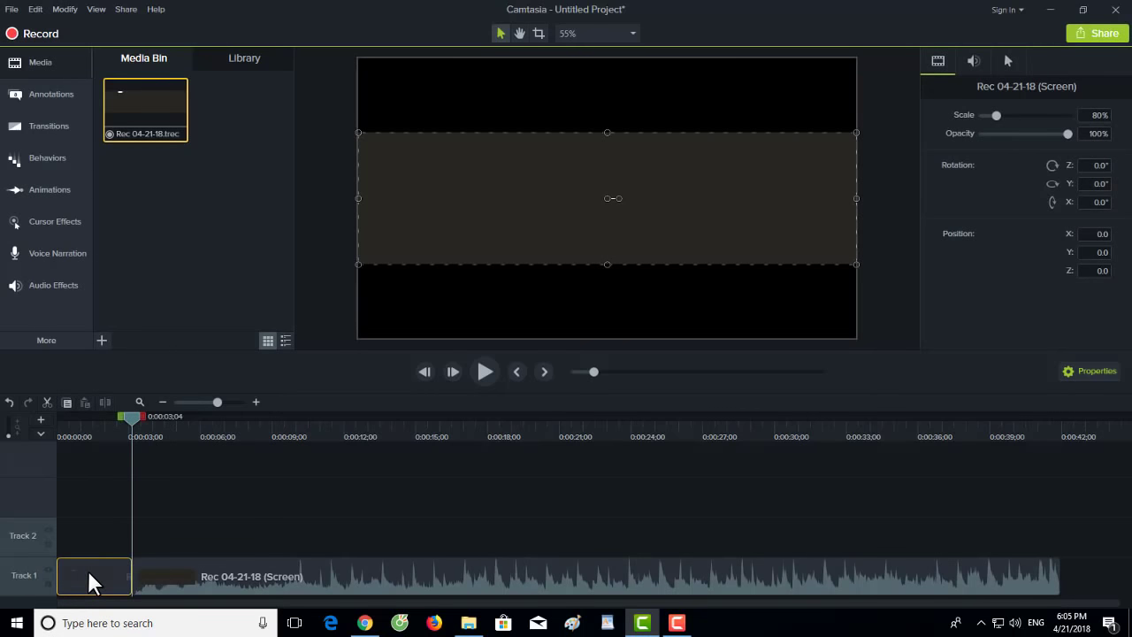
pyautogui.press('Delete')
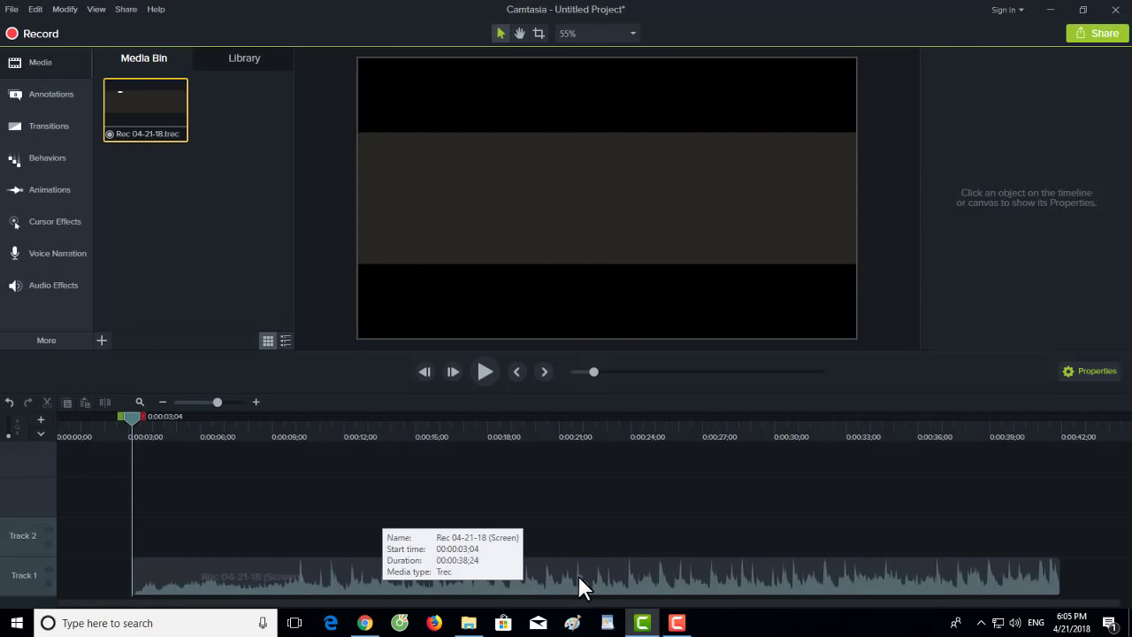
pyautogui.moveTo(578, 575); pyautogui.dragTo(409, 569)
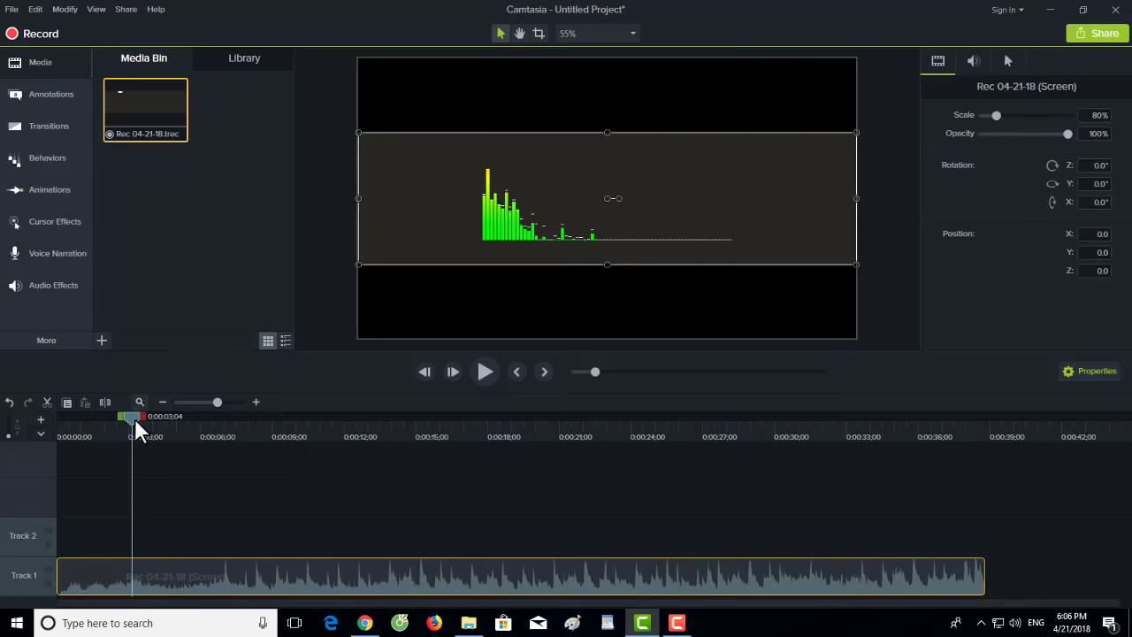
# Step: Scrub through the trimmed clip to check the visualizer bars, ending at 0:00:02;06, and deselect the clip
pyautogui.moveTo(134, 419); pyautogui.dragTo(825, 511)
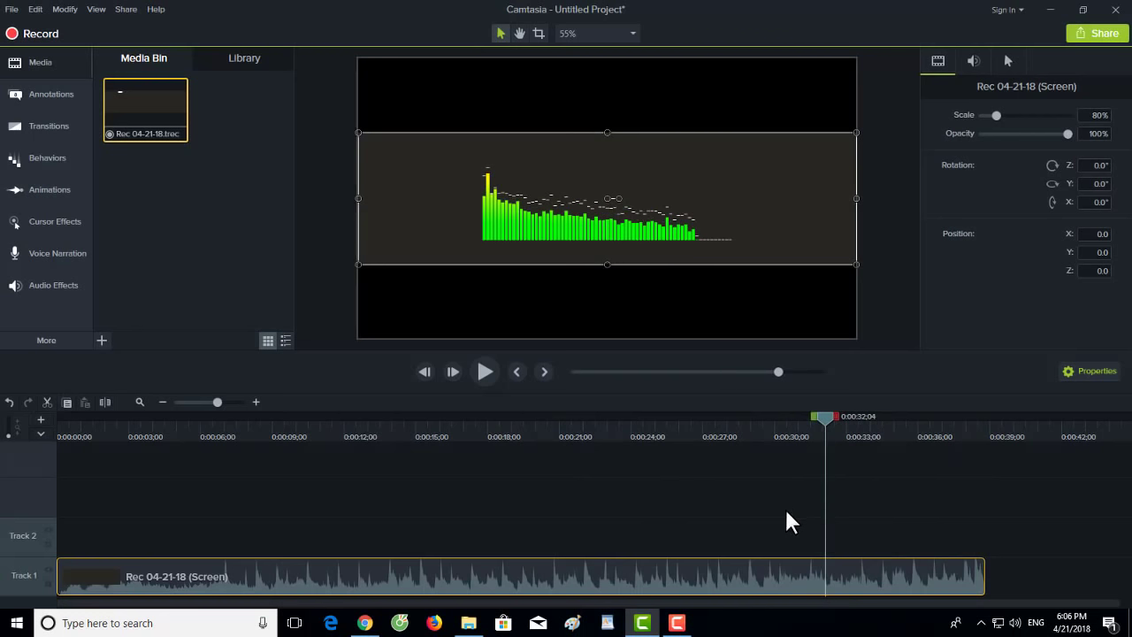
pyautogui.moveTo(833, 418); pyautogui.dragTo(117, 494)
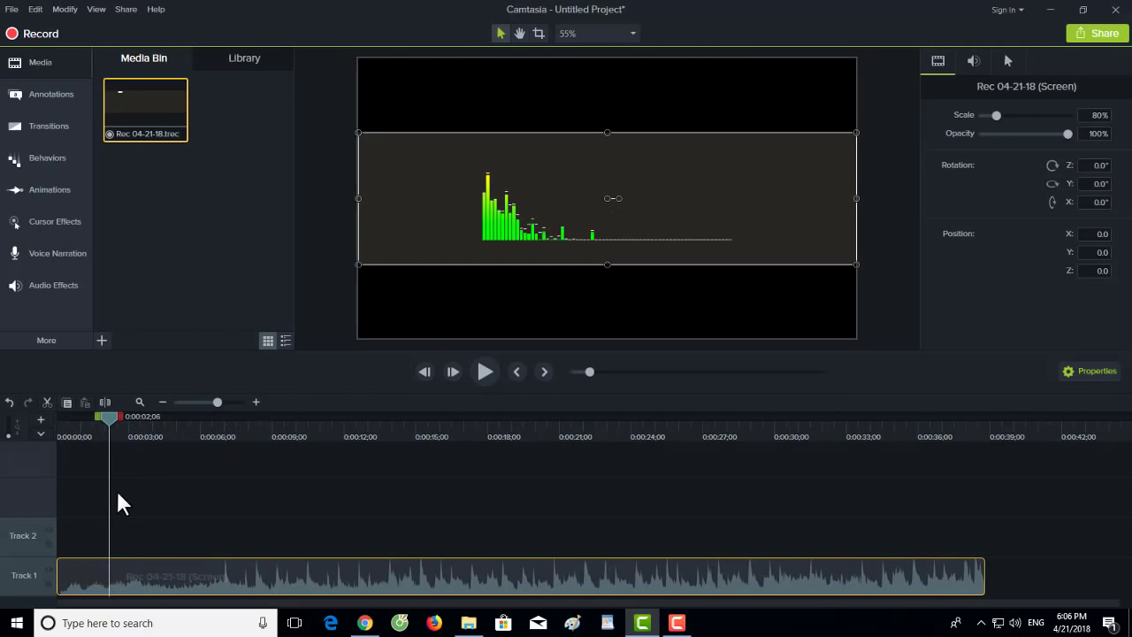
pyautogui.click(177, 496)
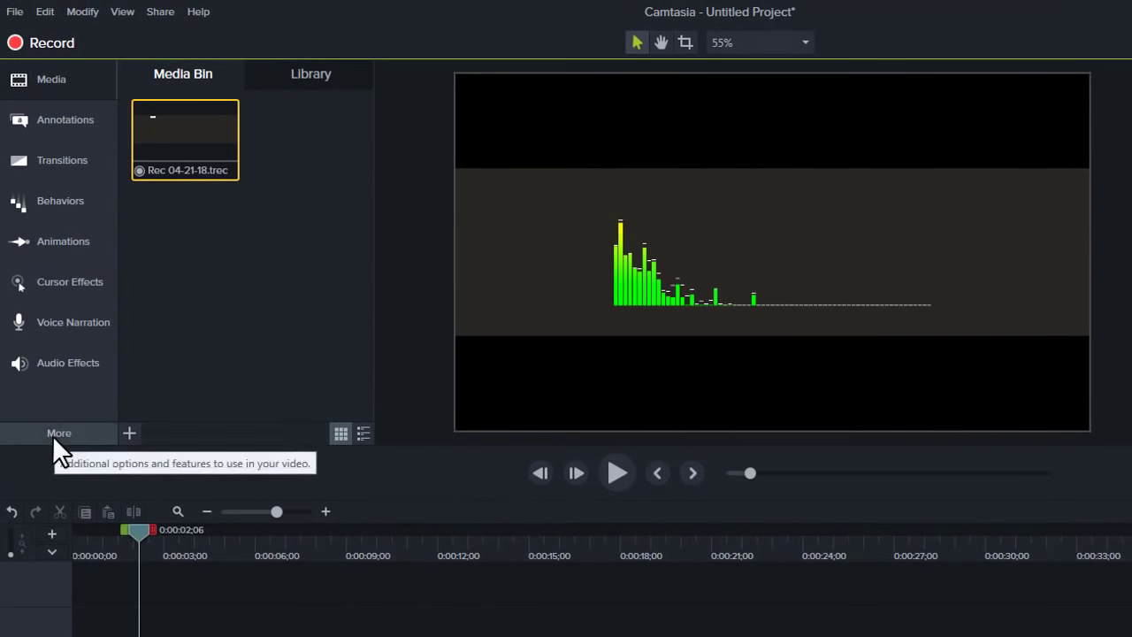
# Step: Apply the Remove a Color visual effect to the Rec 04-21-18 (Screen) clip on Track 1
pyautogui.click(67, 434)
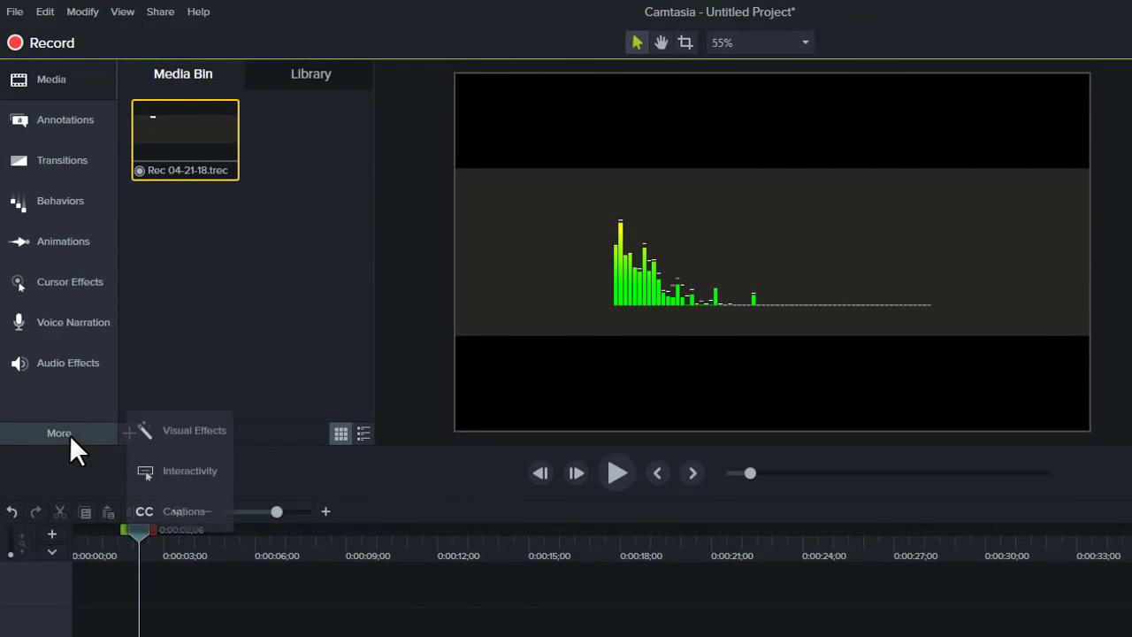
pyautogui.click(198, 434)
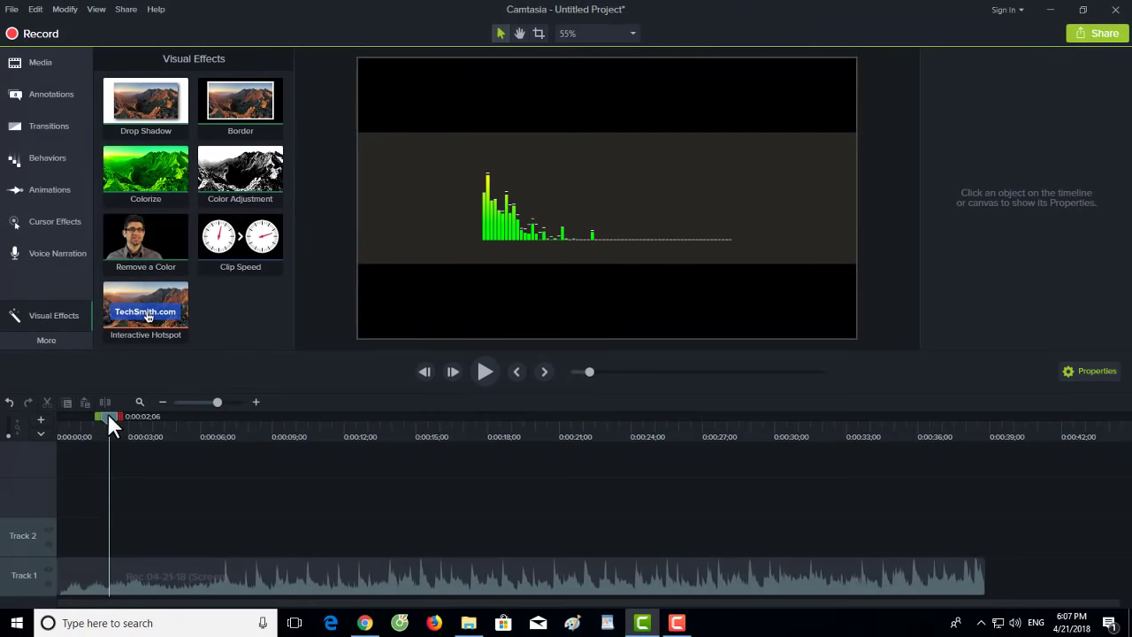
pyautogui.moveTo(141, 230); pyautogui.dragTo(164, 569)
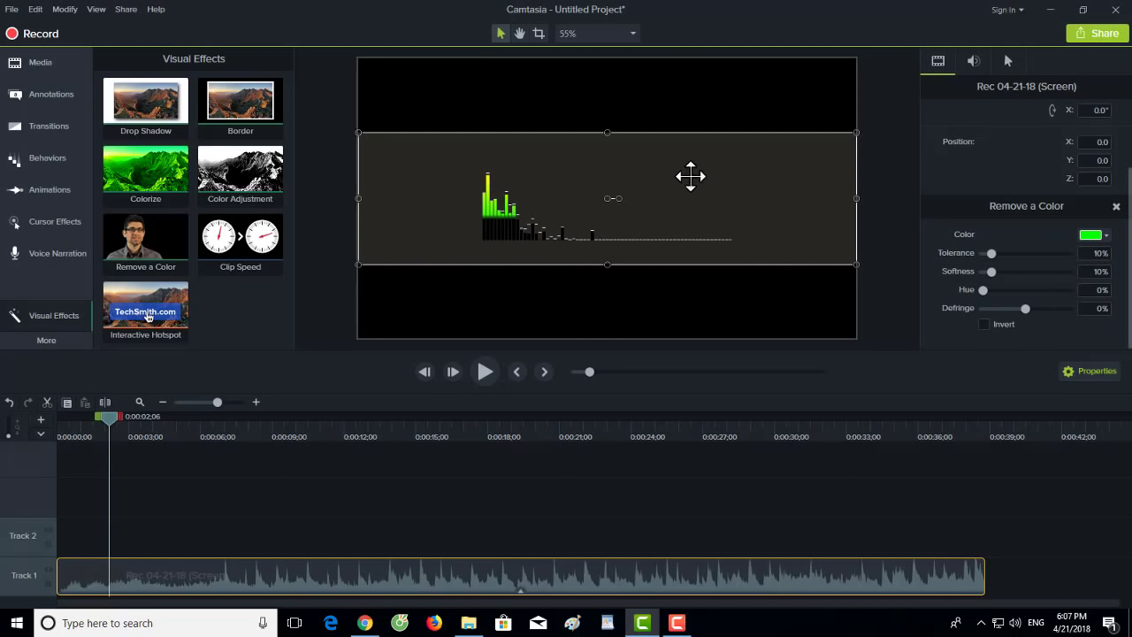
# Step: Set the color to remove to the recording's dark background, #282823, by sampling it from the canvas
pyautogui.click(1106, 235)
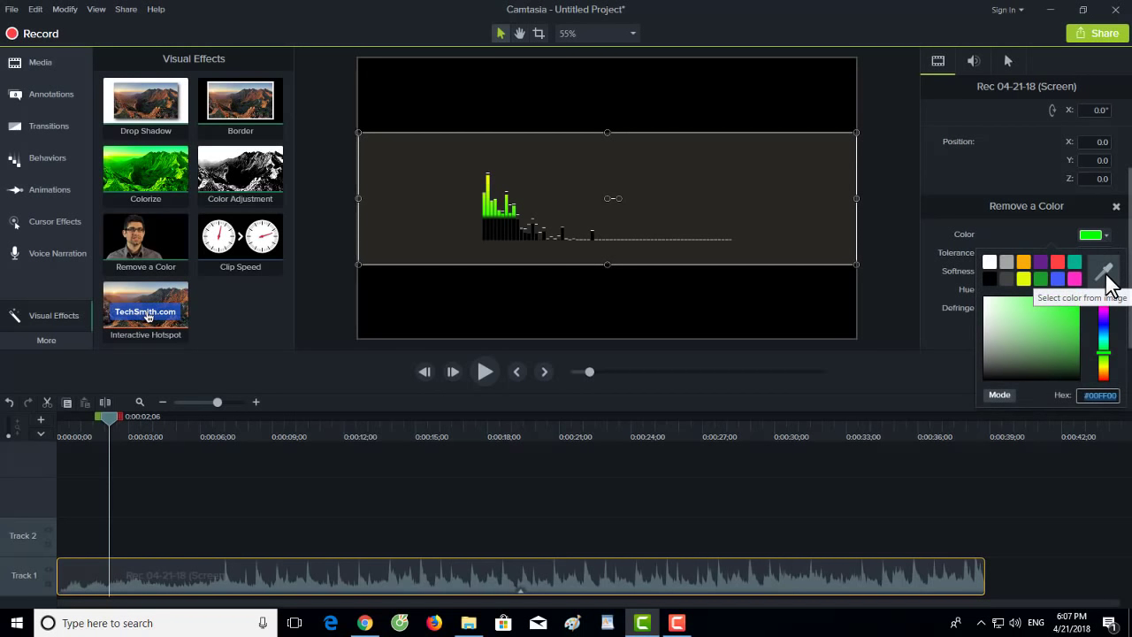
pyautogui.click(1108, 276)
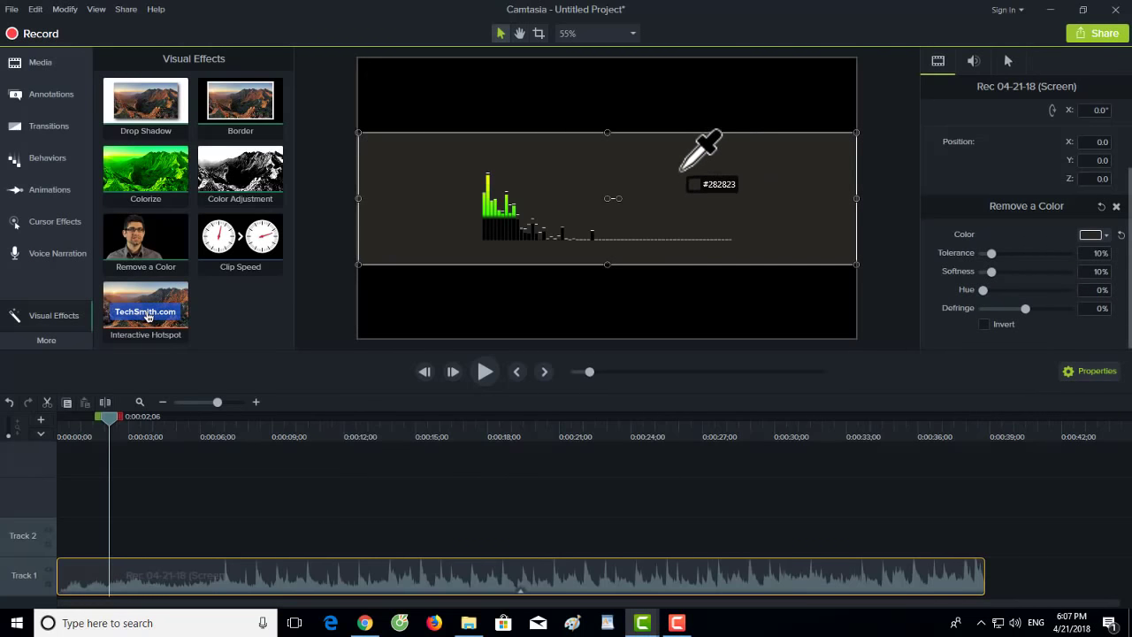
pyautogui.click(682, 169)
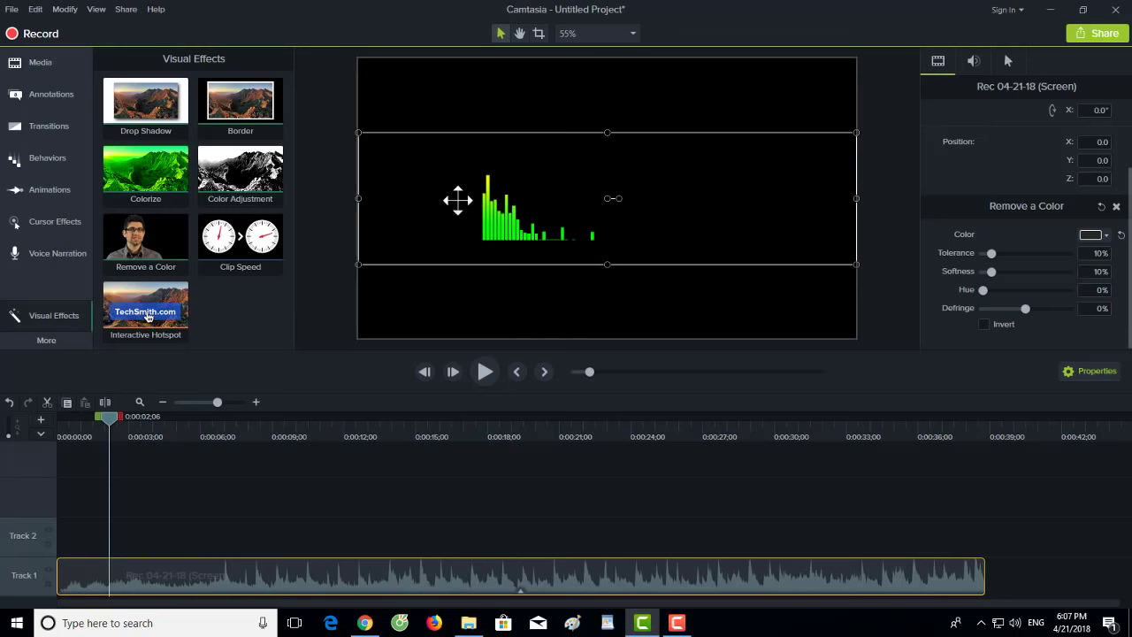
pyautogui.click(889, 232)
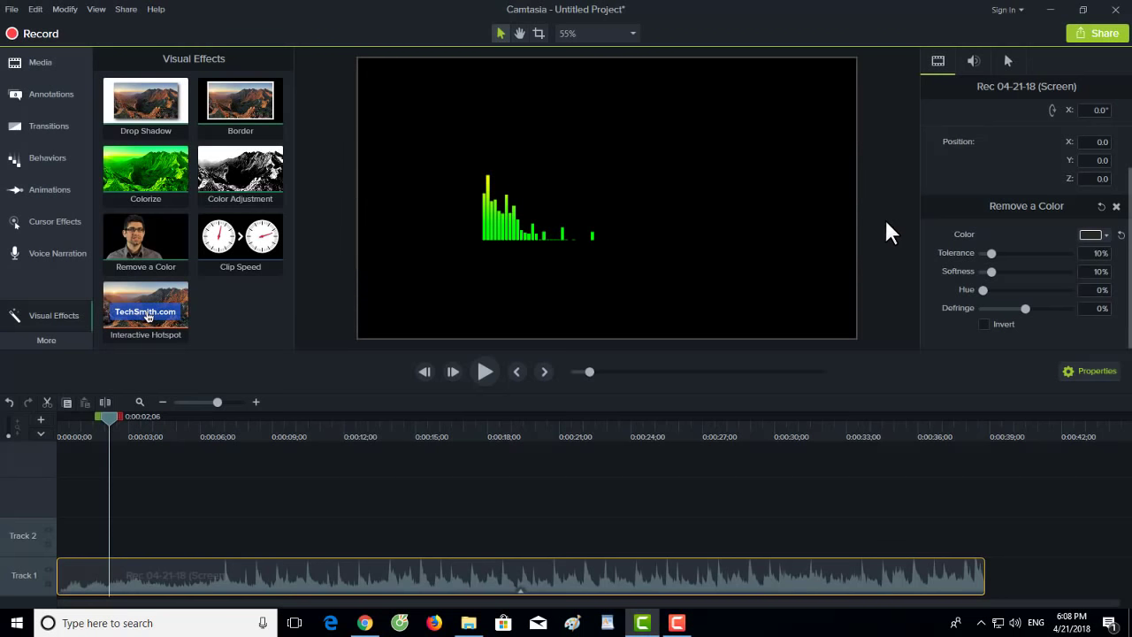
# Step: Enlarge the visualizer clip on the canvas to 129.7% scale, center it at position 0, 0, and deselect it
pyautogui.click(494, 205)
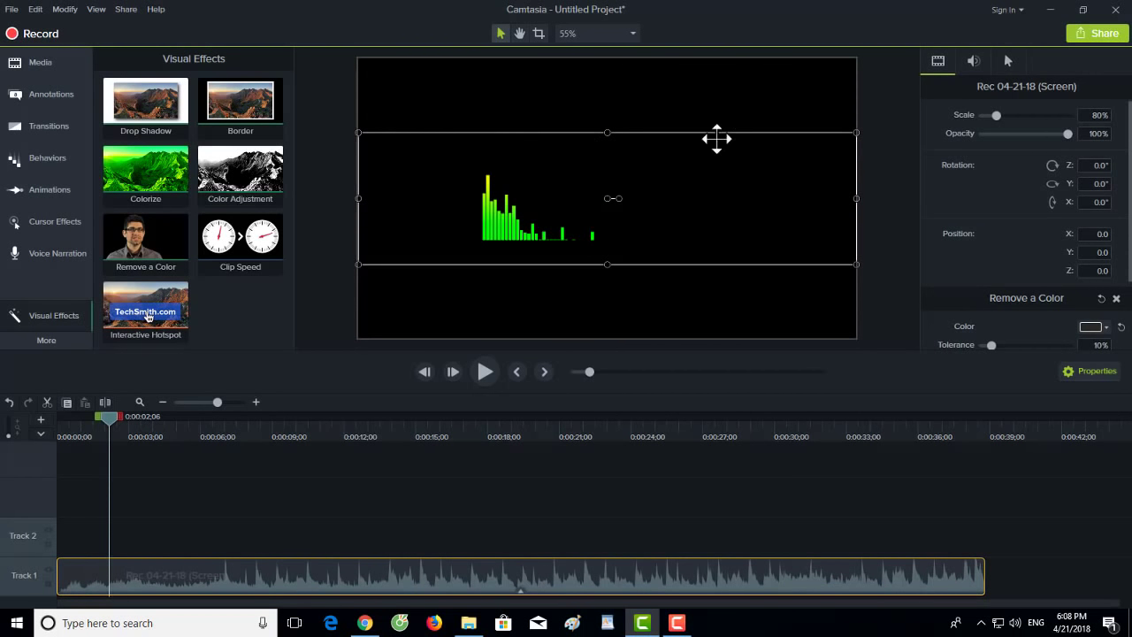
pyautogui.moveTo(358, 264); pyautogui.dragTo(307, 282)
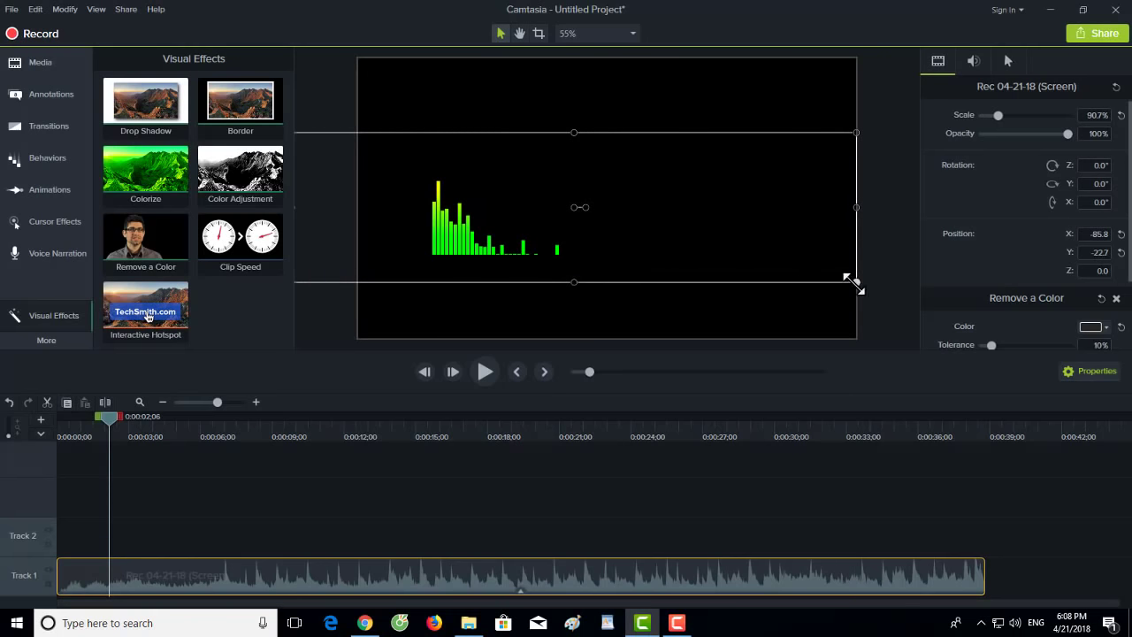
pyautogui.moveTo(852, 283); pyautogui.dragTo(923, 308)
pyautogui.moveTo(733, 256)
pyautogui.mouseDown()
pyautogui.moveTo(736, 231)
pyautogui.moveTo(733, 242)
pyautogui.mouseUp()
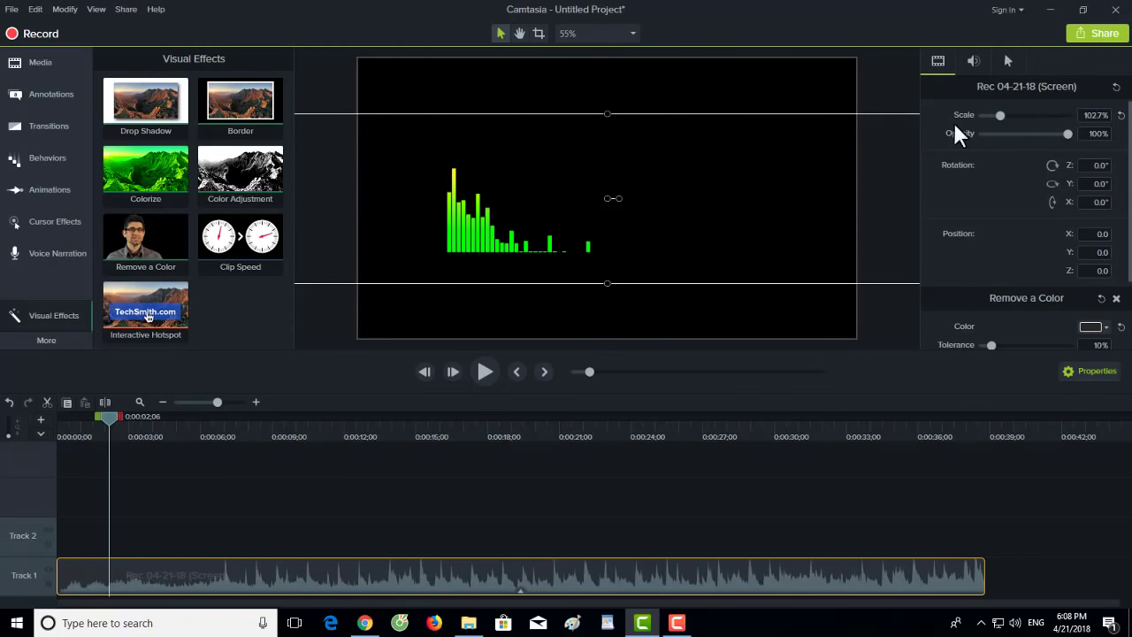
pyautogui.scroll(-2, 741, 171)
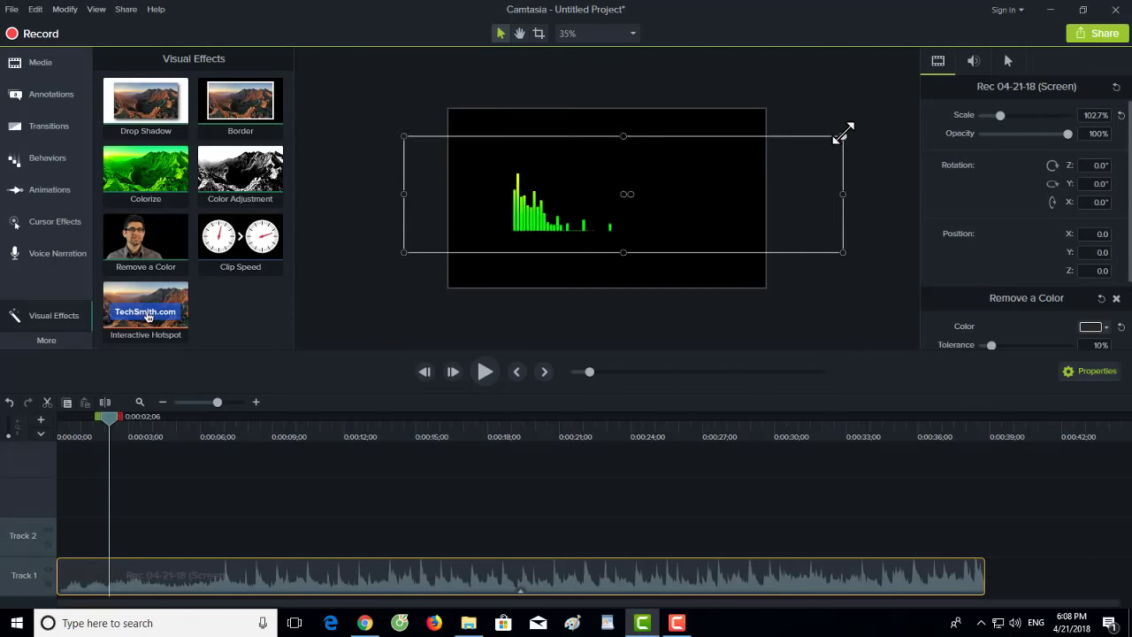
pyautogui.moveTo(843, 133); pyautogui.dragTo(884, 130)
pyautogui.moveTo(543, 203)
pyautogui.mouseDown()
pyautogui.moveTo(543, 189)
pyautogui.moveTo(537, 210)
pyautogui.moveTo(525, 210)
pyautogui.mouseUp()
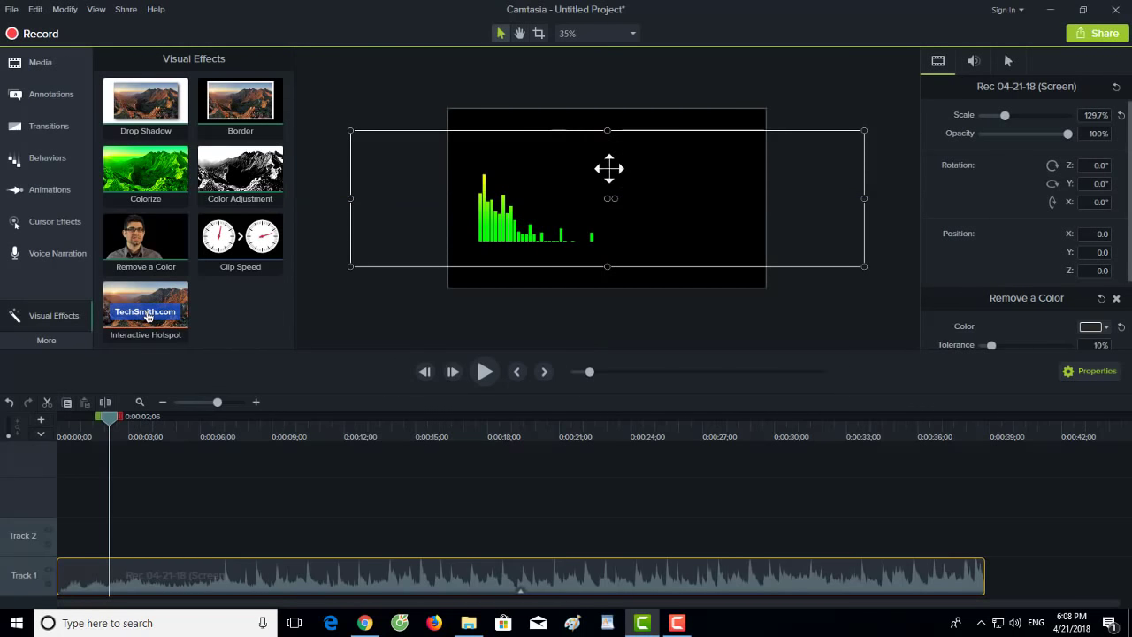
pyautogui.click(452, 296)
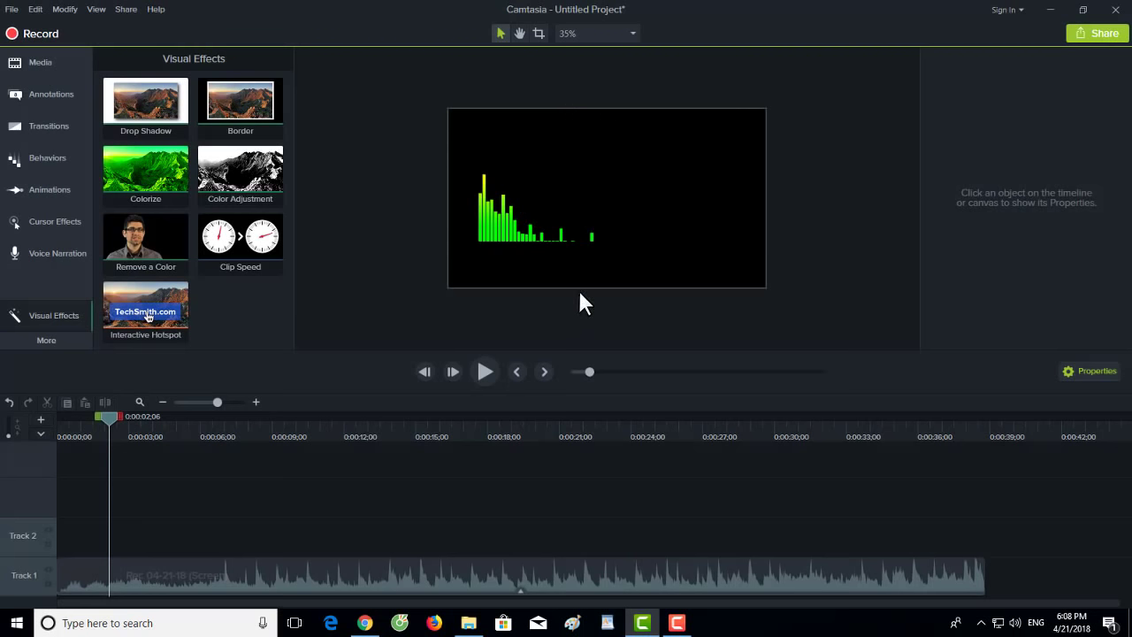
# Step: Switch to Chrome and open pixabay.com/vi/ in a new tab
pyautogui.click(365, 619)
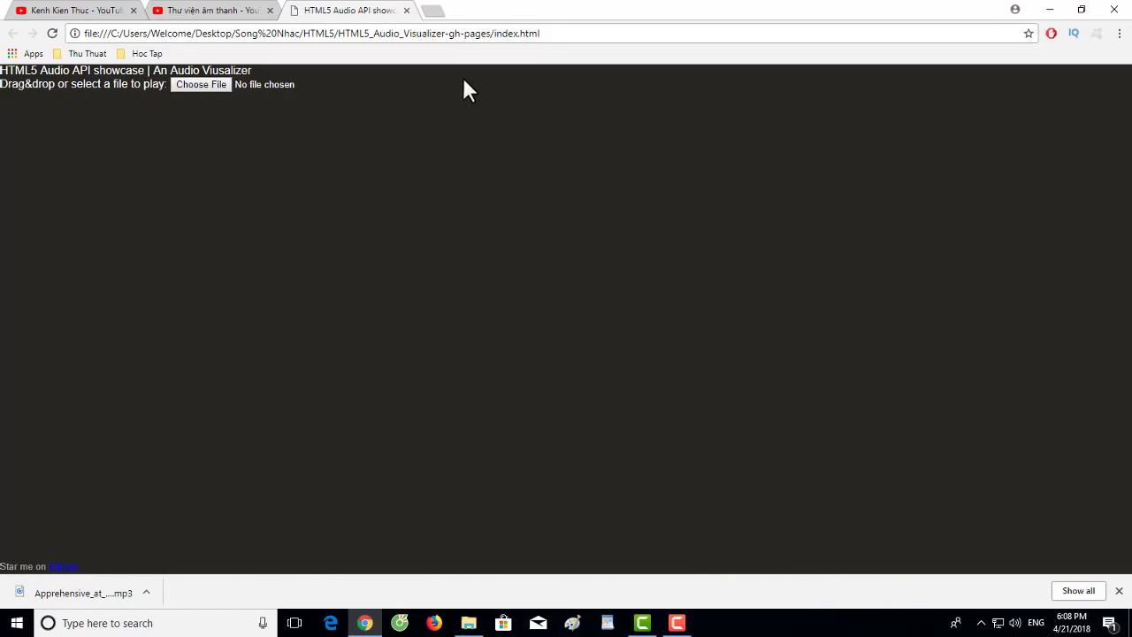
pyautogui.click(433, 10)
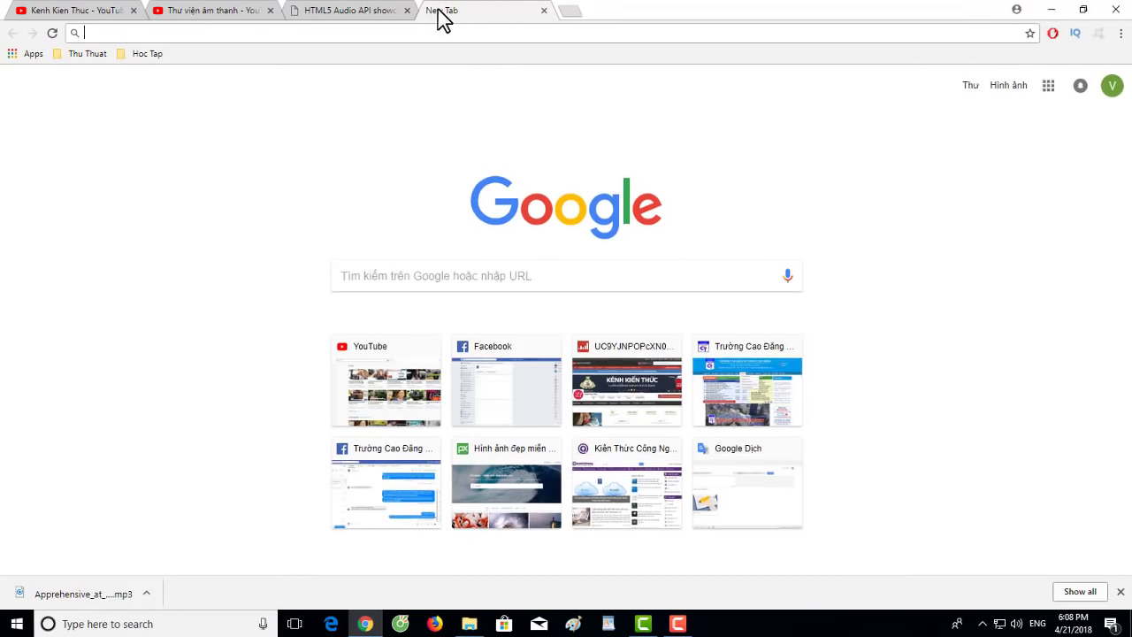
pyautogui.write('pixabay.com/vi/')
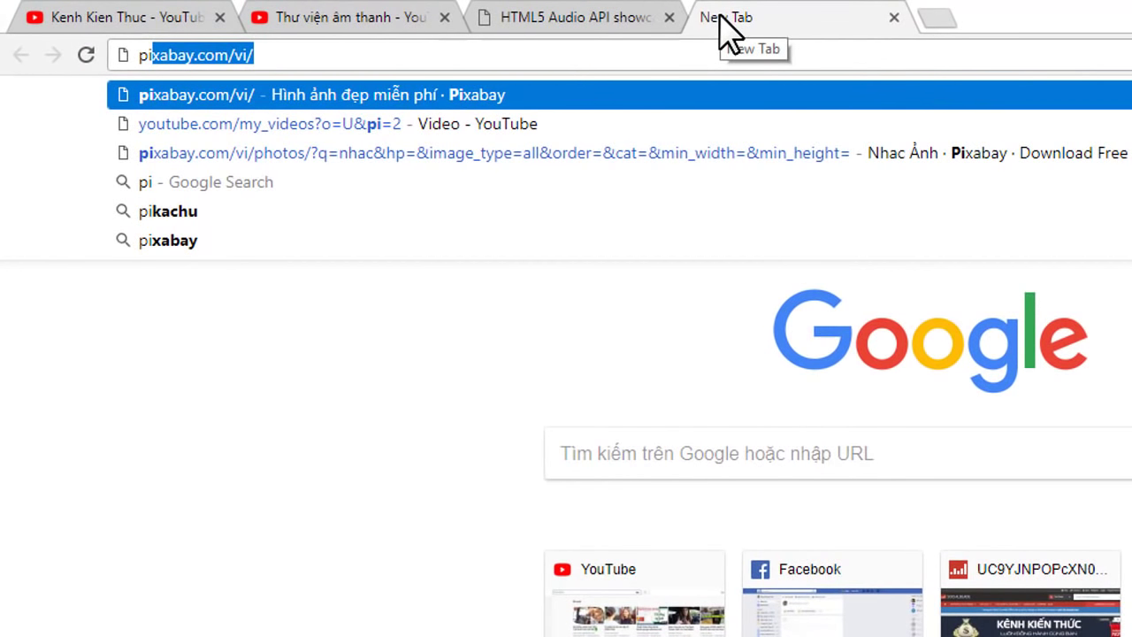
pyautogui.press('Return')
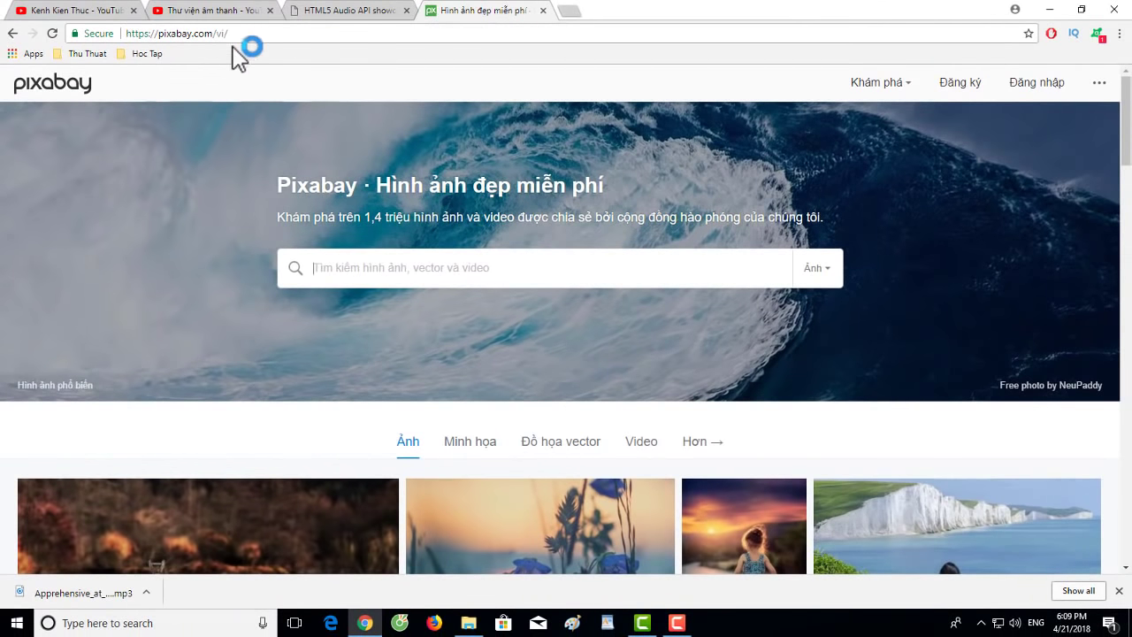
# Step: Look over the Pixabay home page photos and search its images for "girl"
pyautogui.click(344, 269)
pyautogui.scroll(-3, 566, 248)
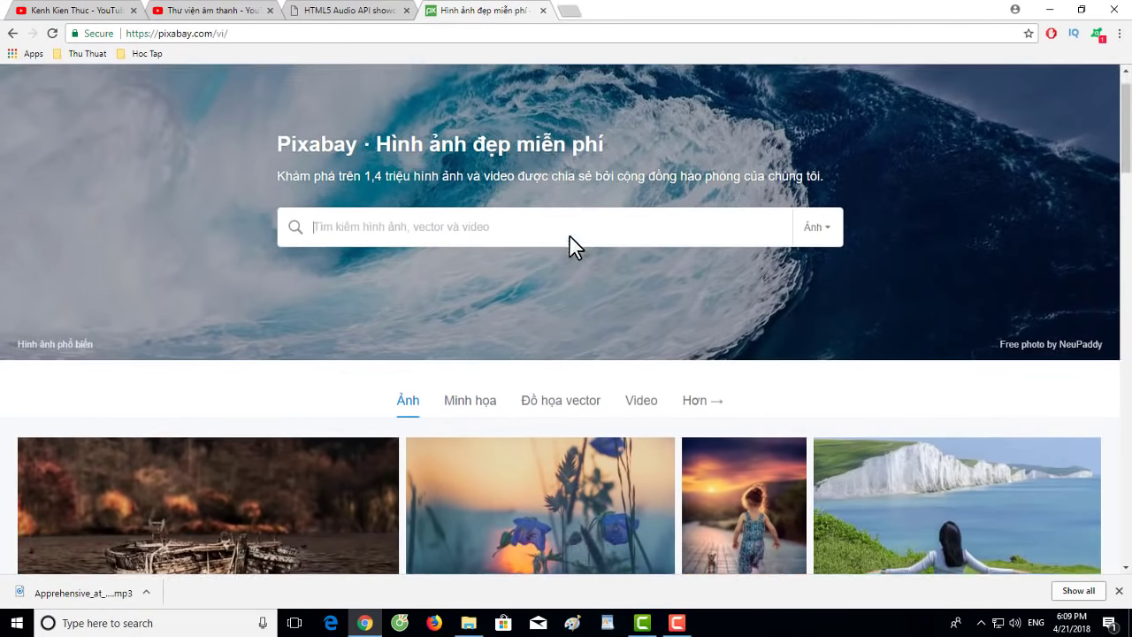
pyautogui.scroll(-2, 516, 331)
pyautogui.scroll(-4, 517, 330)
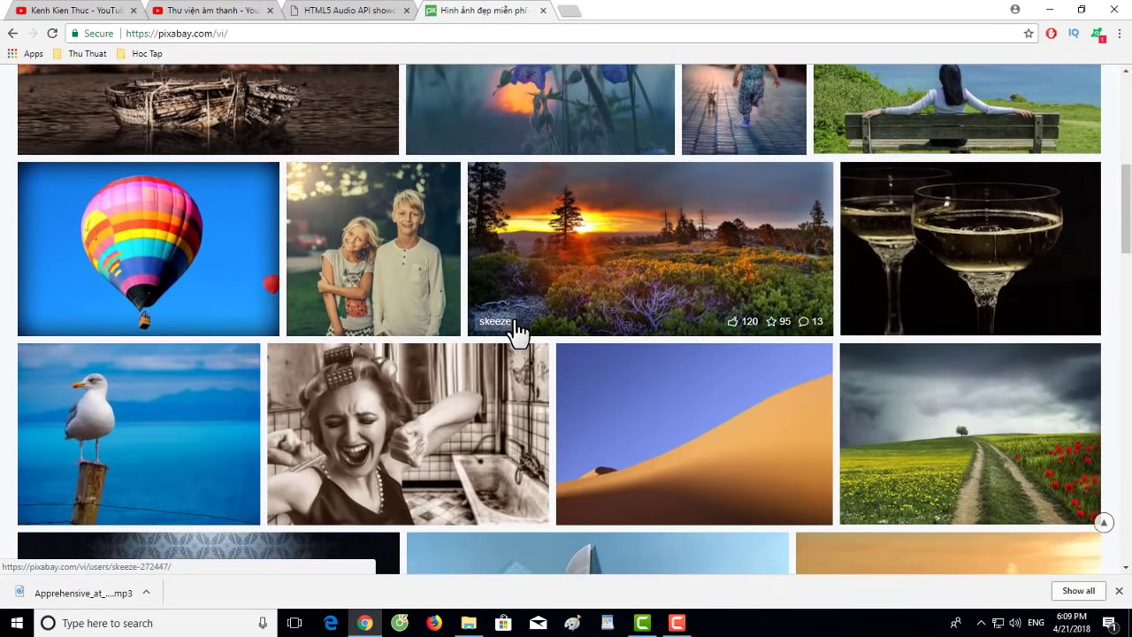
pyautogui.scroll(6, 519, 362)
pyautogui.scroll(3, 522, 371)
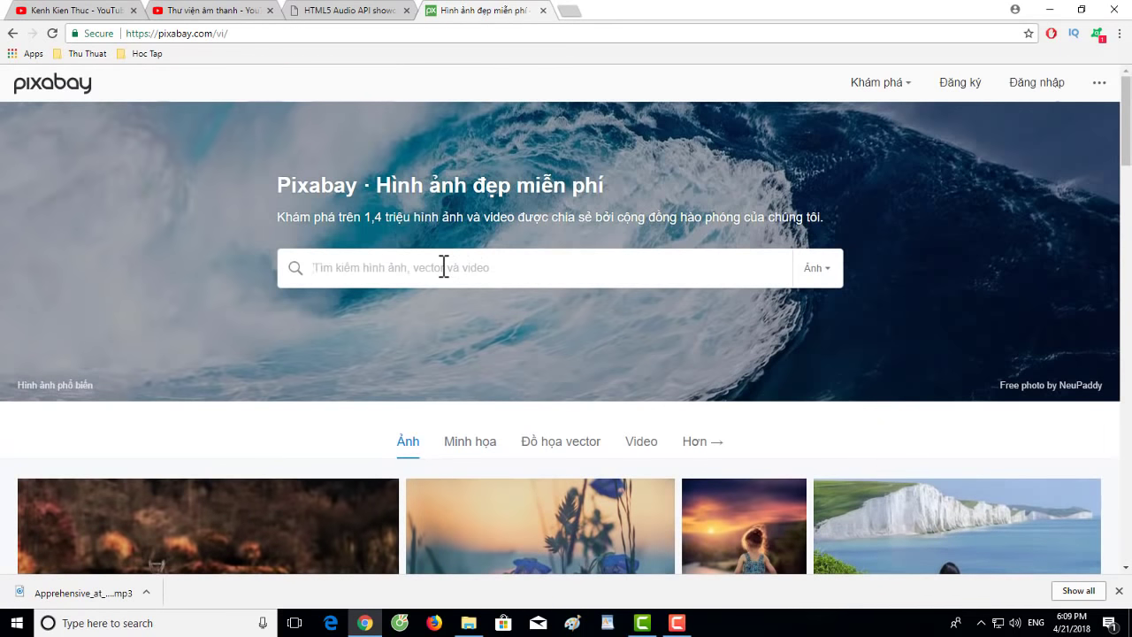
pyautogui.write('gi')
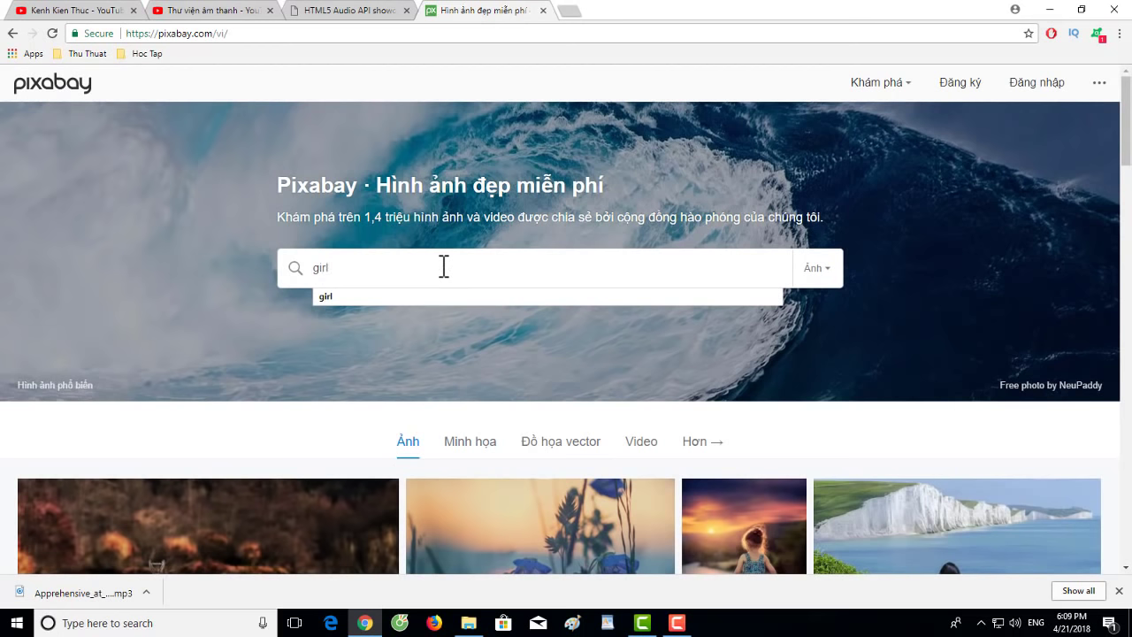
pyautogui.write('rl')
pyautogui.press('Return')
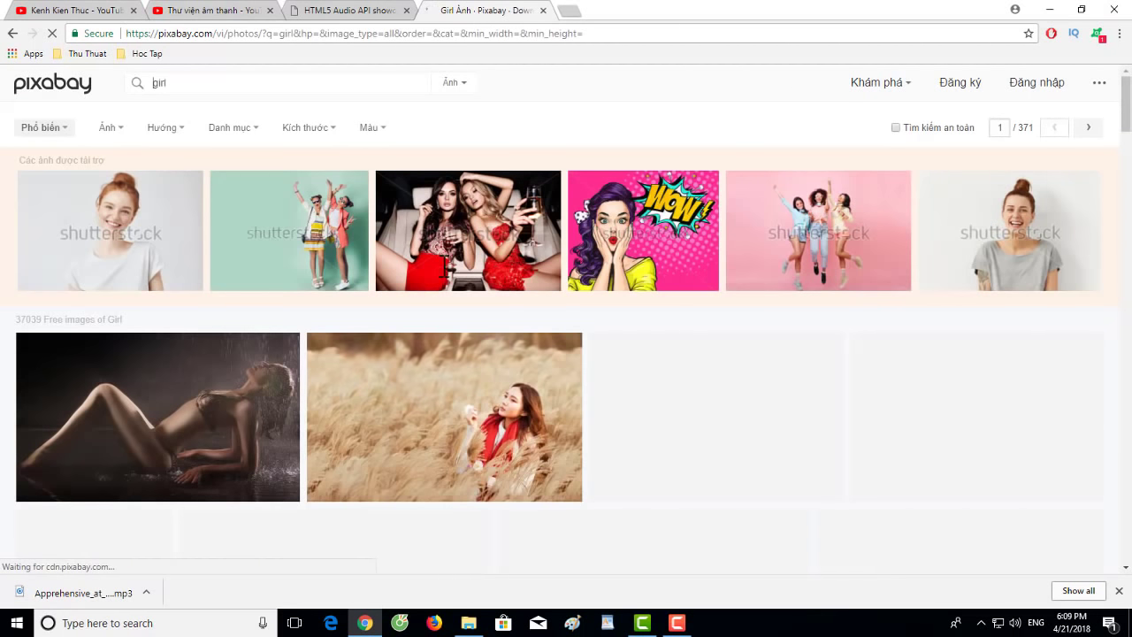
# Step: Browse the image results and open the photo of the woman in red meditating by the water
pyautogui.scroll(-1, 943, 361)
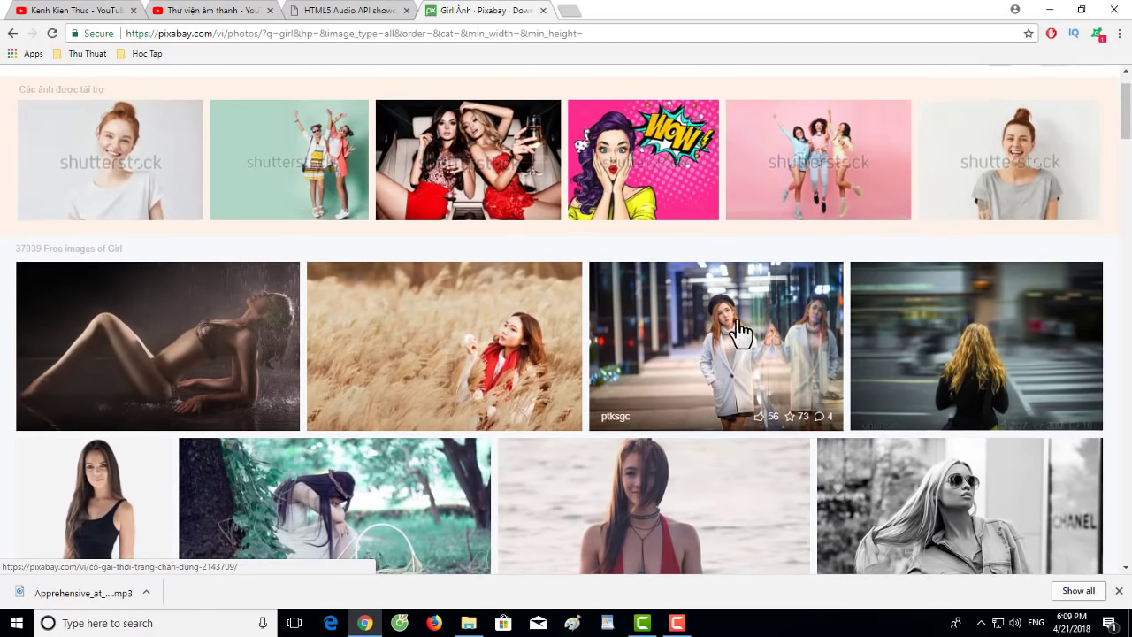
pyautogui.scroll(-1, 715, 334)
pyautogui.scroll(-3, 715, 334)
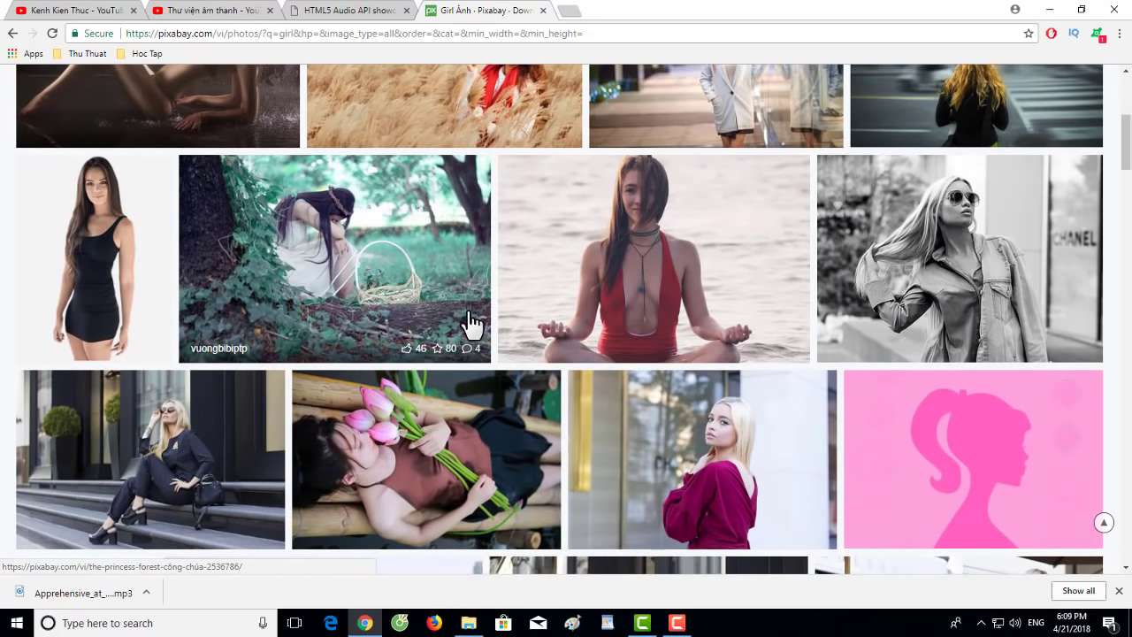
pyautogui.scroll(3, 482, 343)
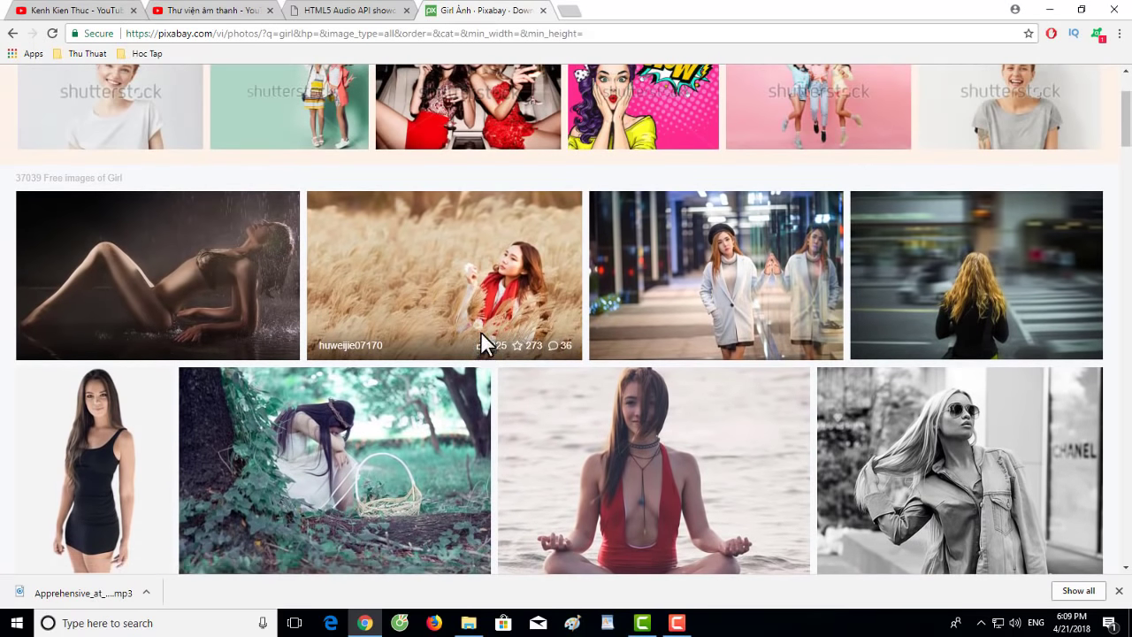
pyautogui.scroll(-5, 480, 331)
pyautogui.scroll(3, 792, 265)
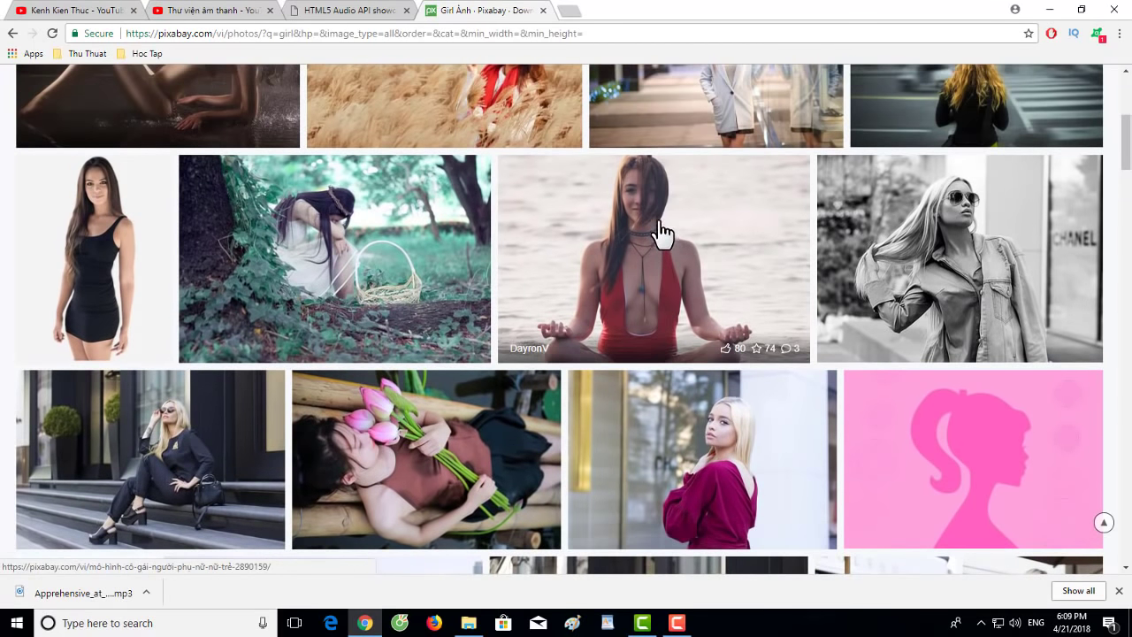
pyautogui.click(662, 218)
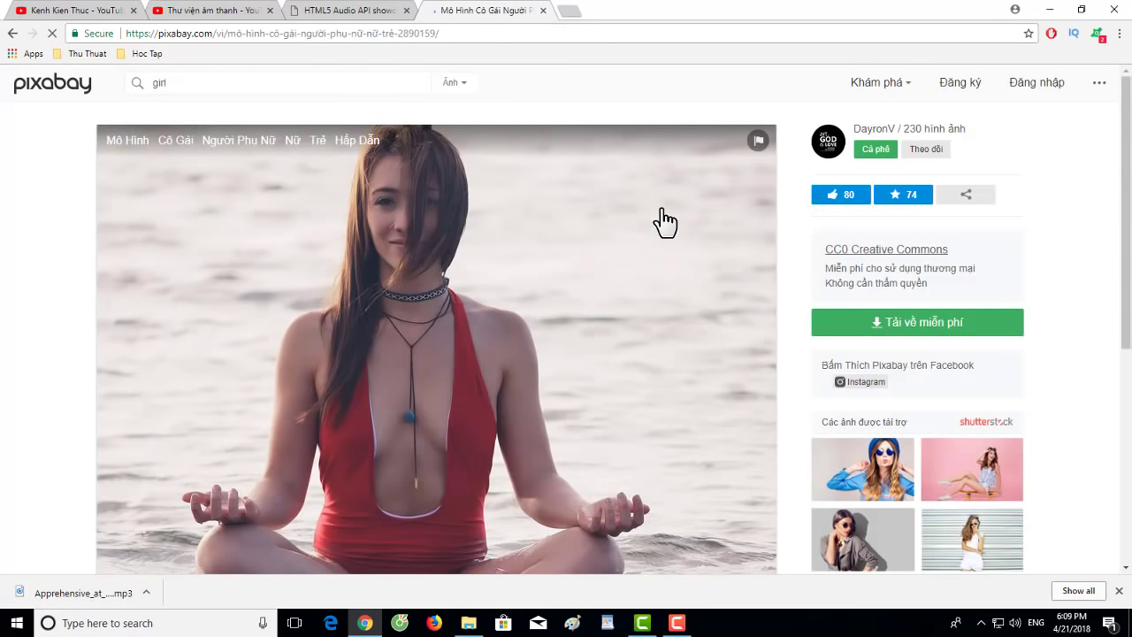
# Step: Download the photo as a 1280×853 JPG, completing the captcha, and save it as model-2890159_1280.jpg in the Song Nhac folder
pyautogui.click(926, 333)
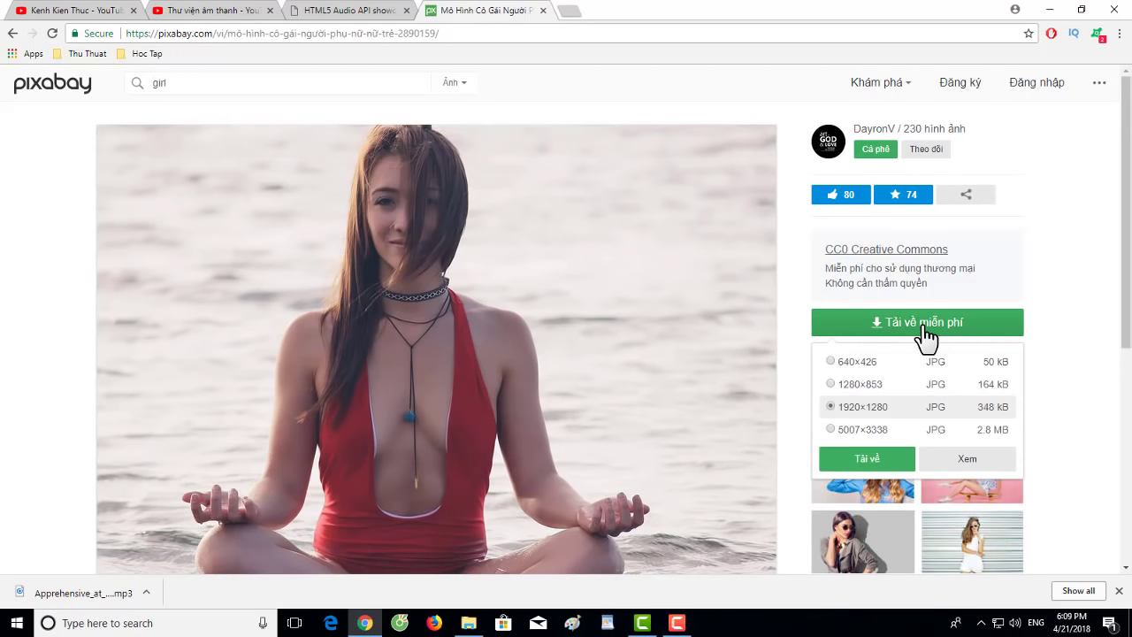
pyautogui.click(862, 388)
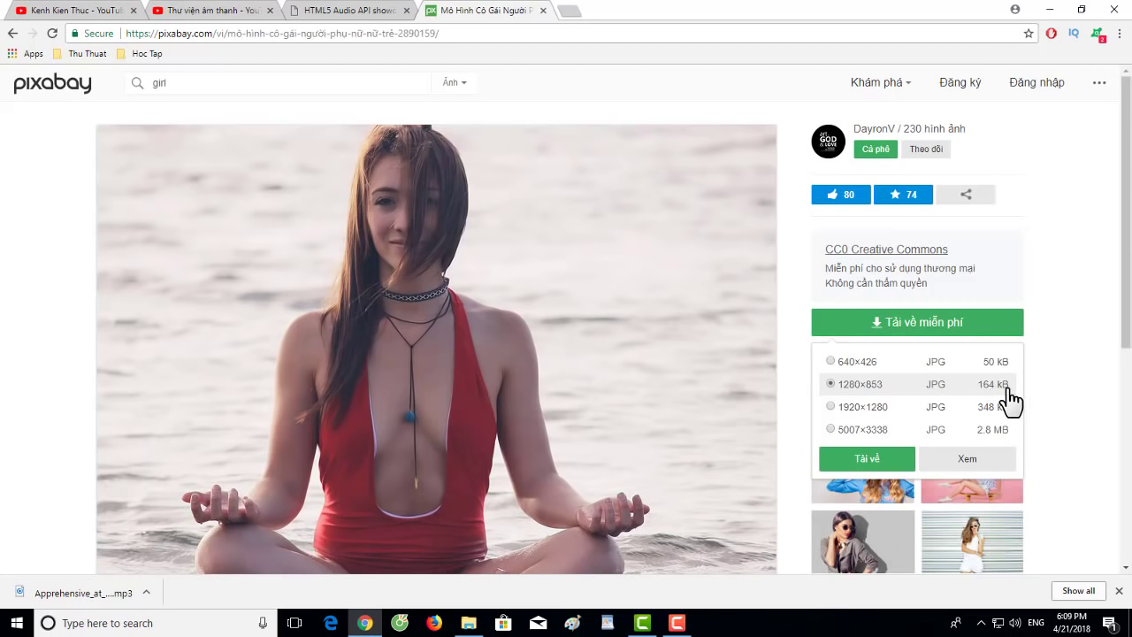
pyautogui.click(867, 460)
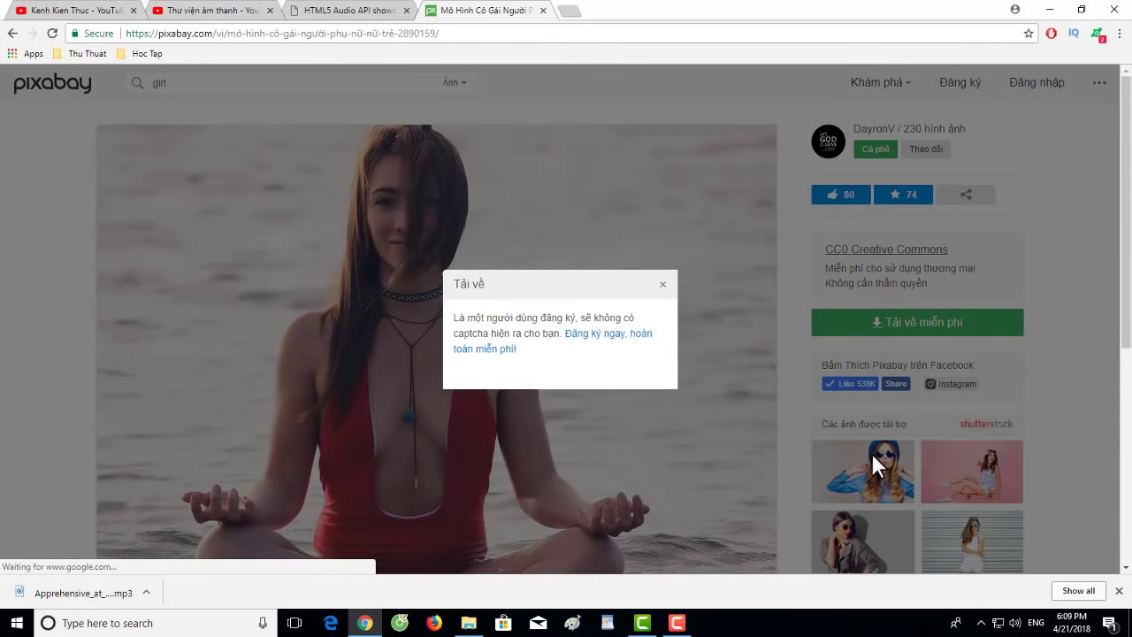
pyautogui.click(473, 351)
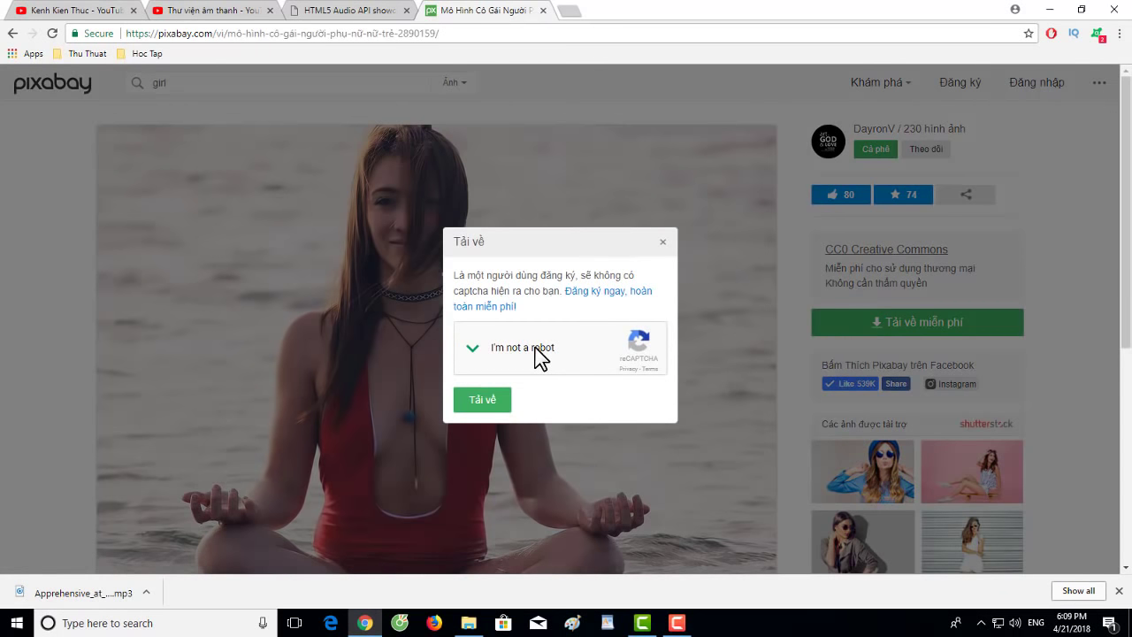
pyautogui.click(483, 400)
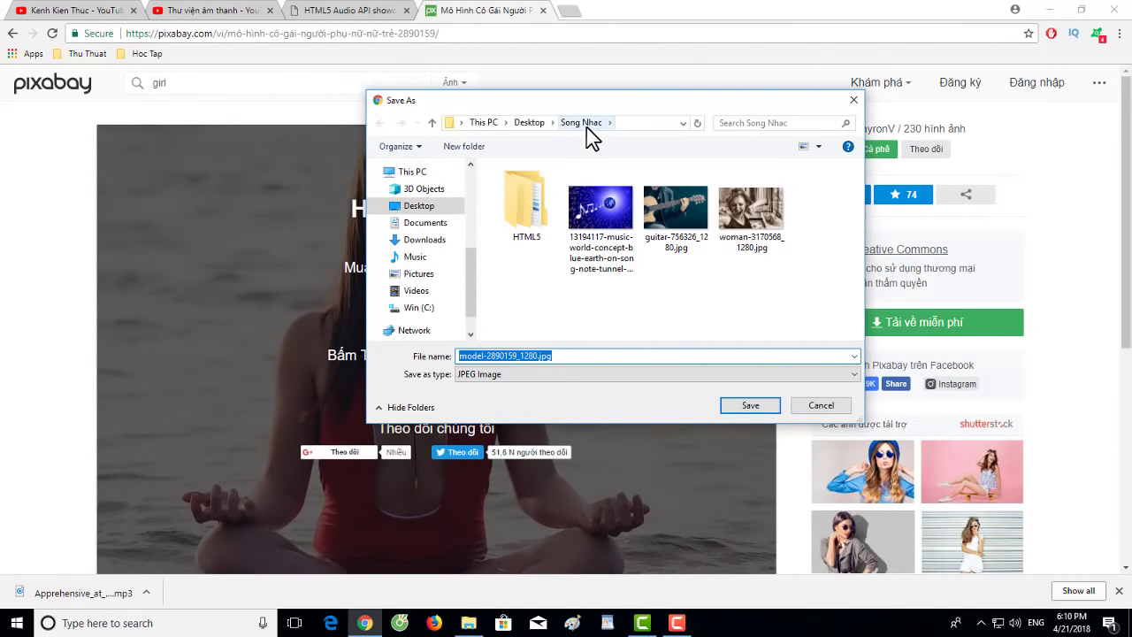
pyautogui.click(756, 406)
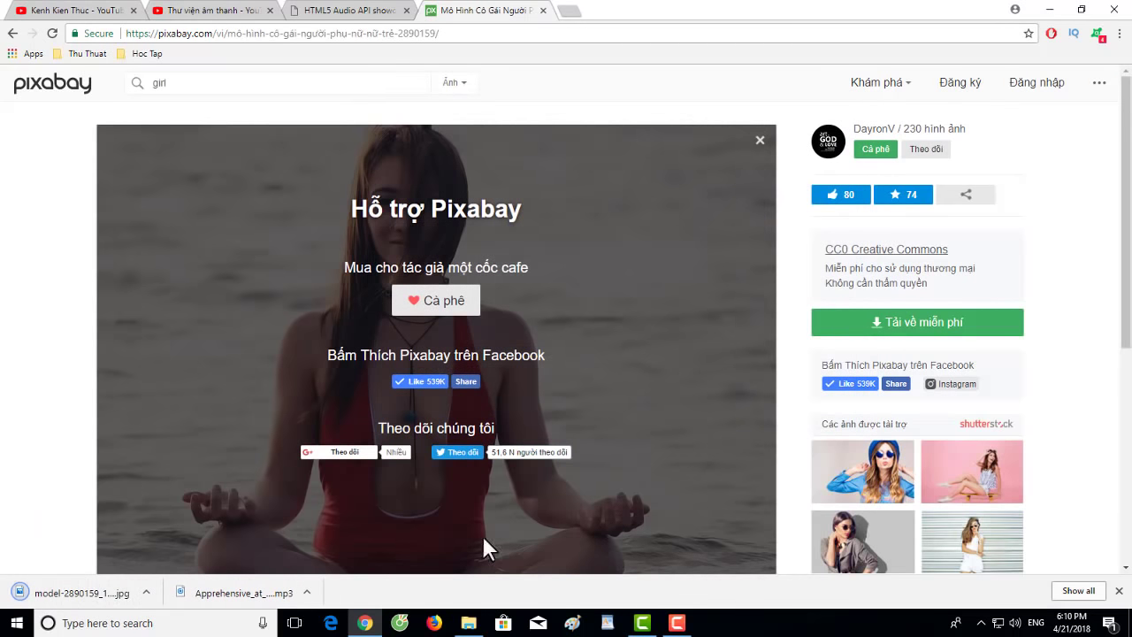
# Step: Switch to Camtasia and import model-2890159_1280.jpg from the Desktop's Song Nhac folder into the Media Bin
pyautogui.click(643, 623)
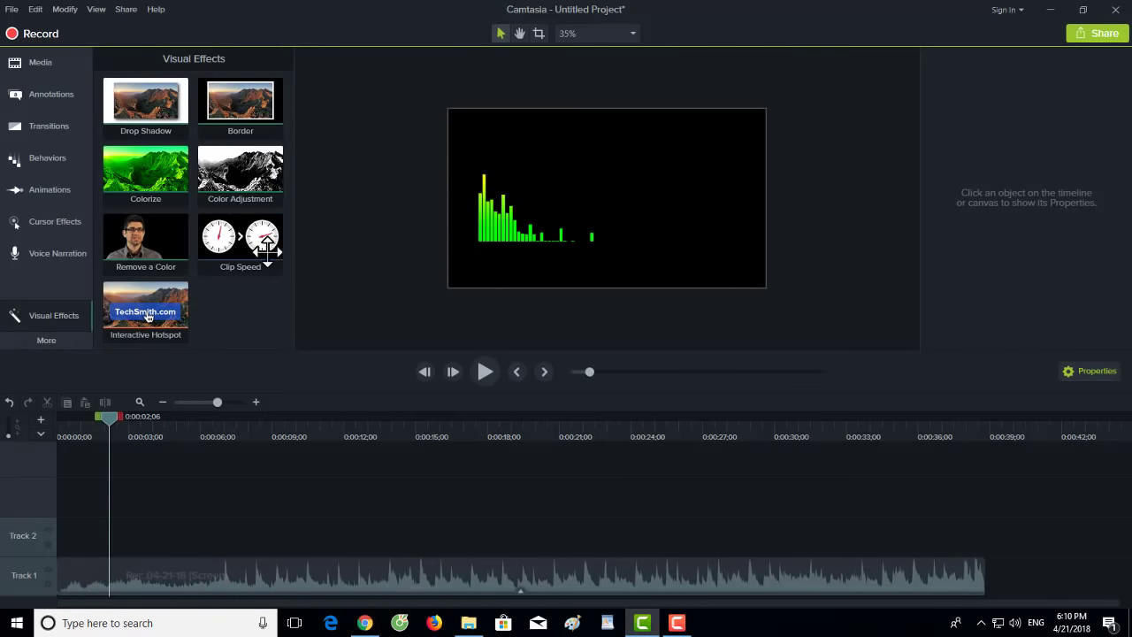
pyautogui.click(36, 60)
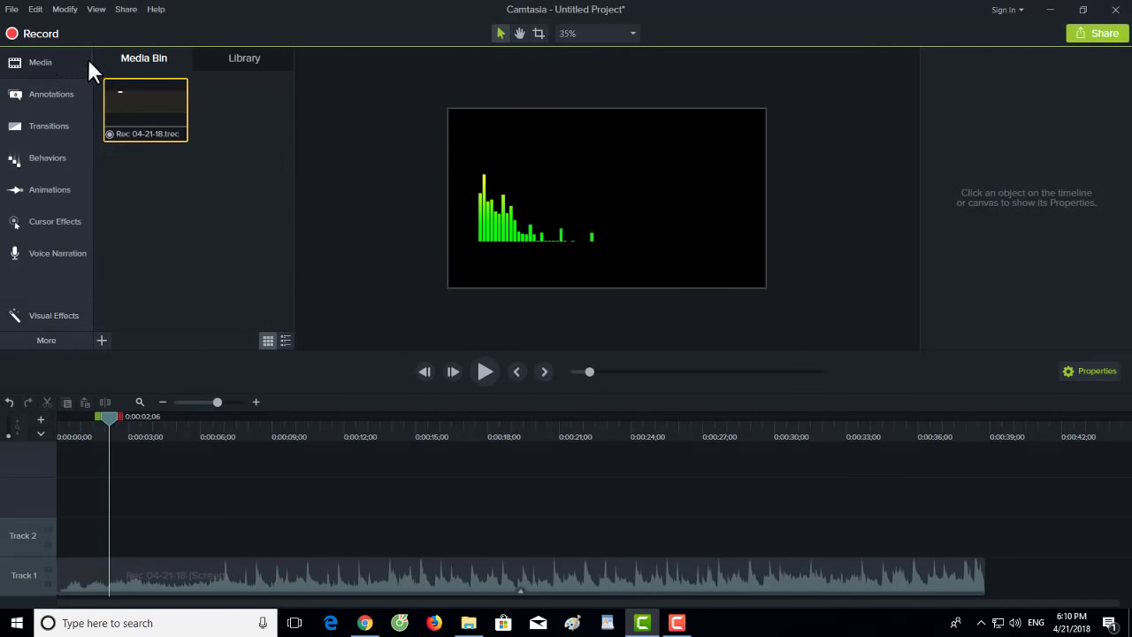
pyautogui.click(102, 340)
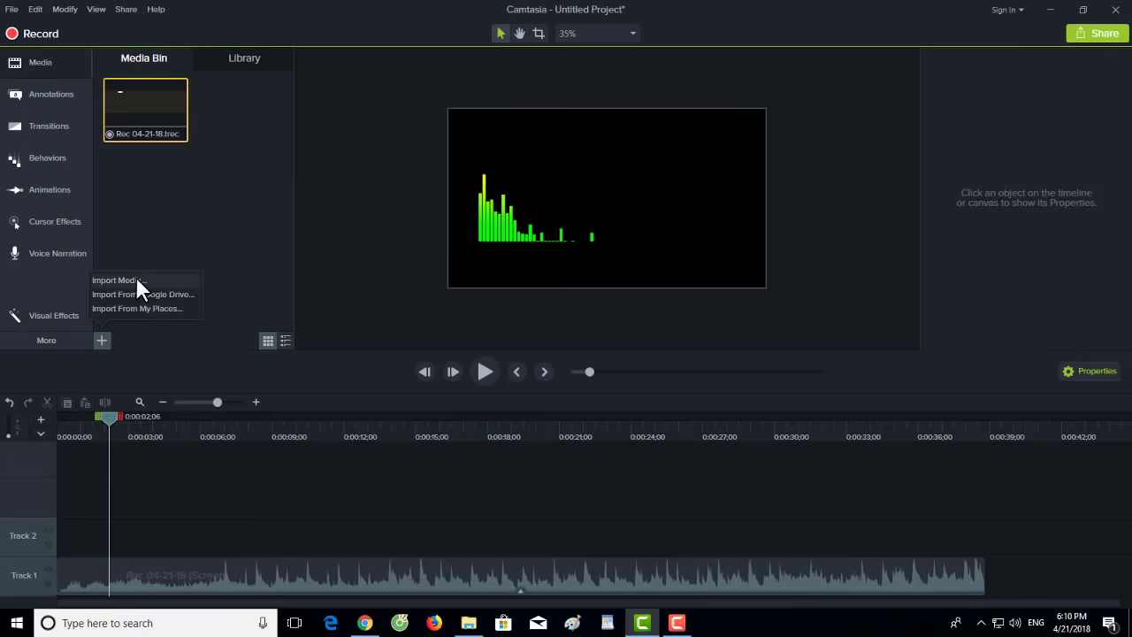
pyautogui.click(131, 279)
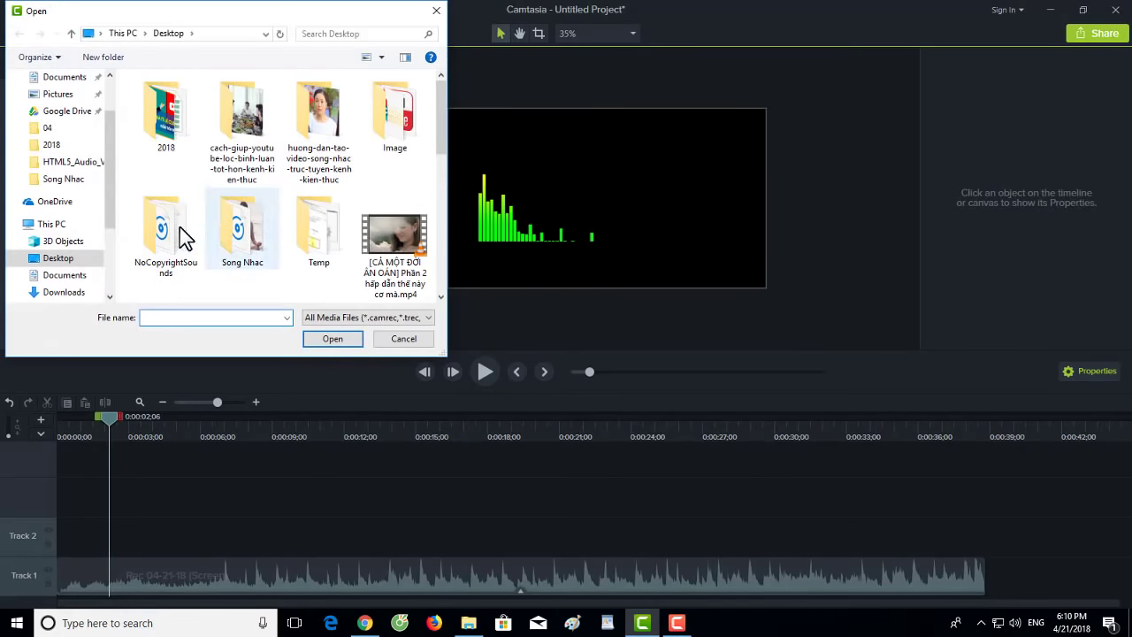
pyautogui.click(245, 228)
pyautogui.doubleClick(245, 228)
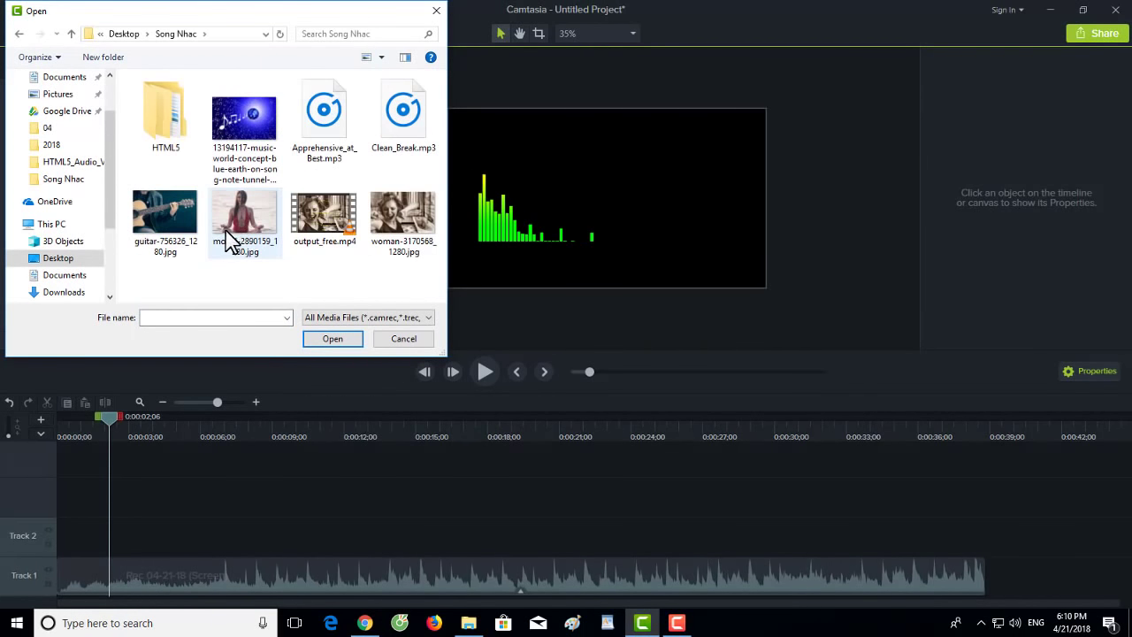
pyautogui.click(242, 213)
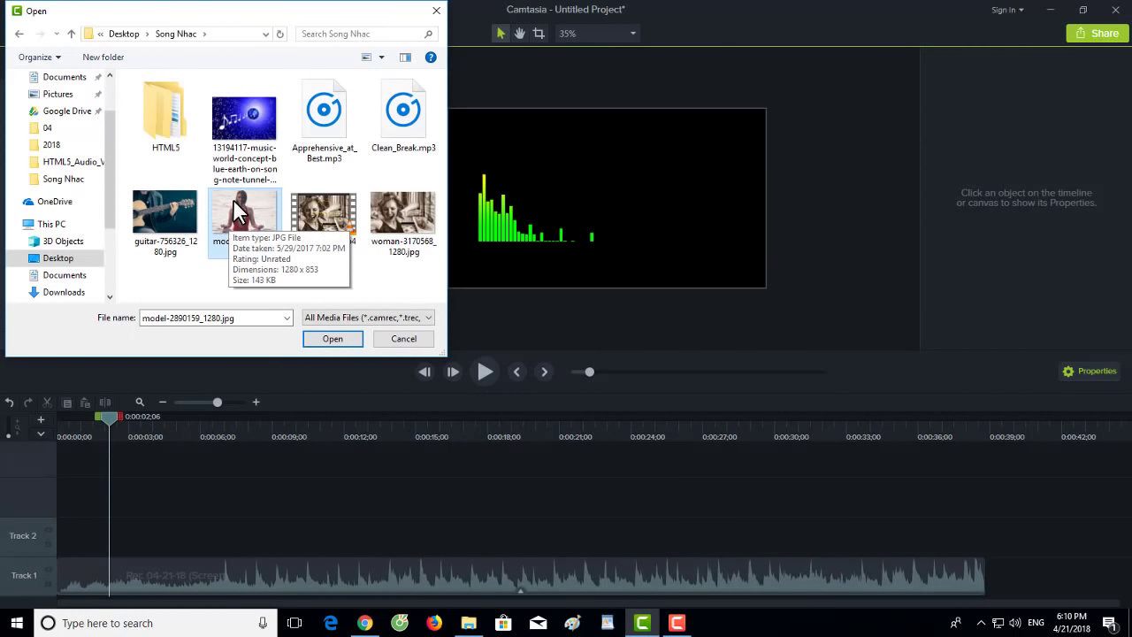
pyautogui.click(327, 339)
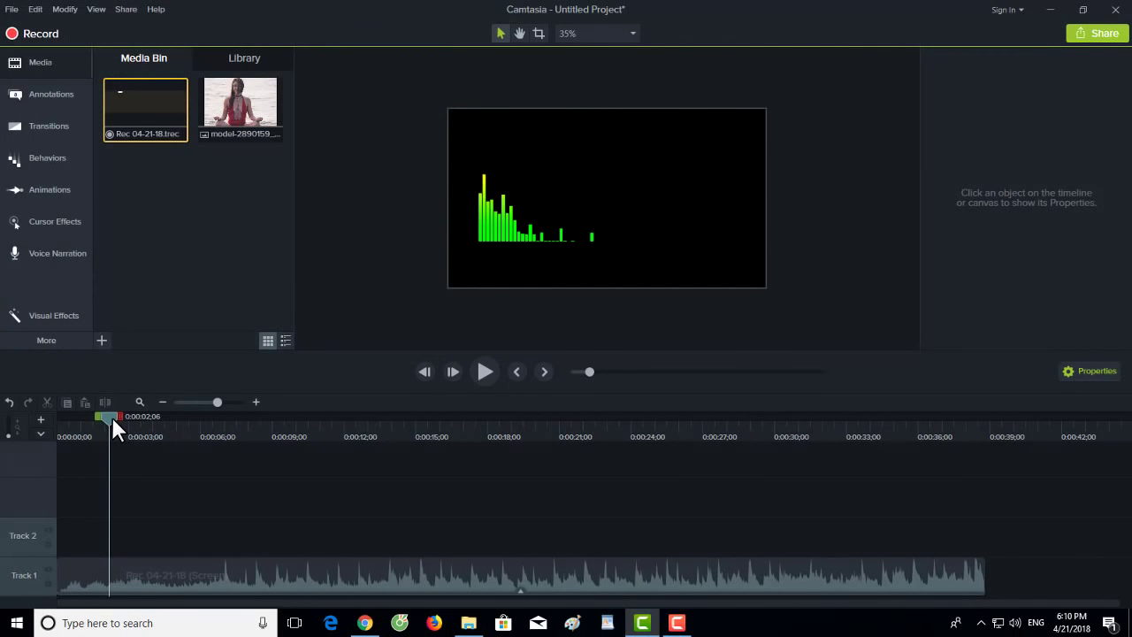
# Step: Add the model-2890159_1280 photo to the timeline at 0:00:00;00
pyautogui.moveTo(111, 416); pyautogui.dragTo(39, 419)
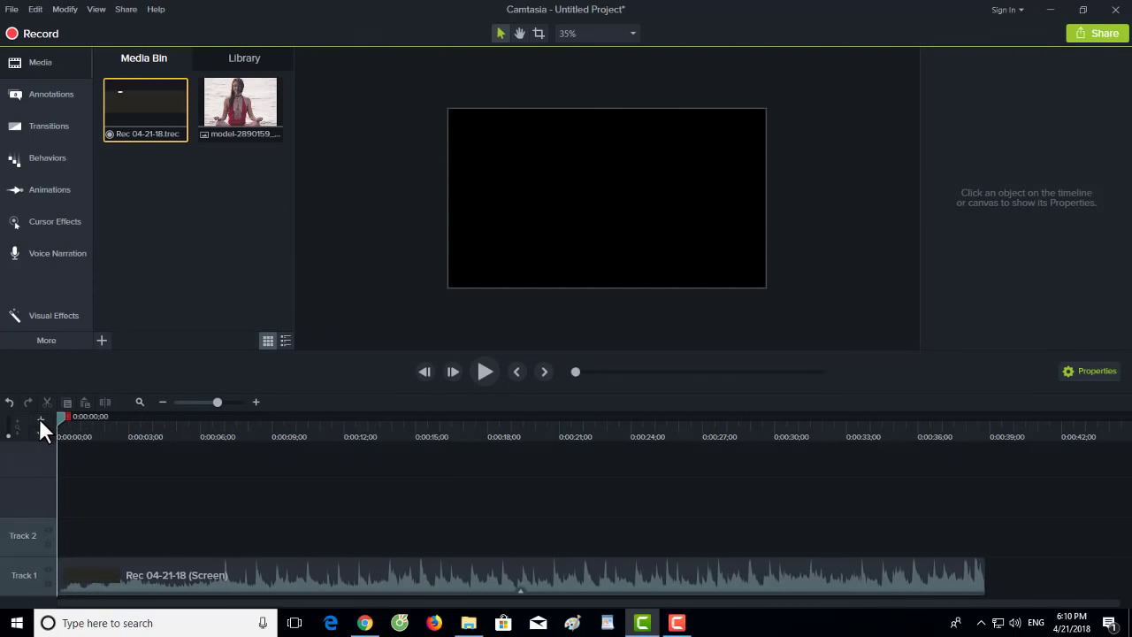
pyautogui.rightClick(235, 94)
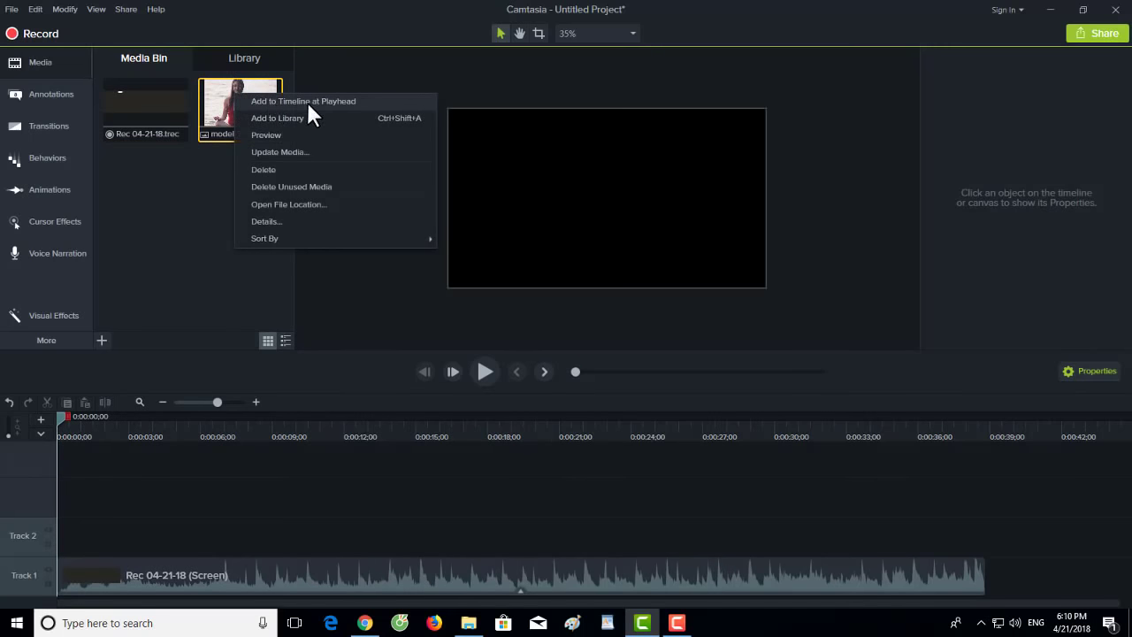
pyautogui.click(309, 103)
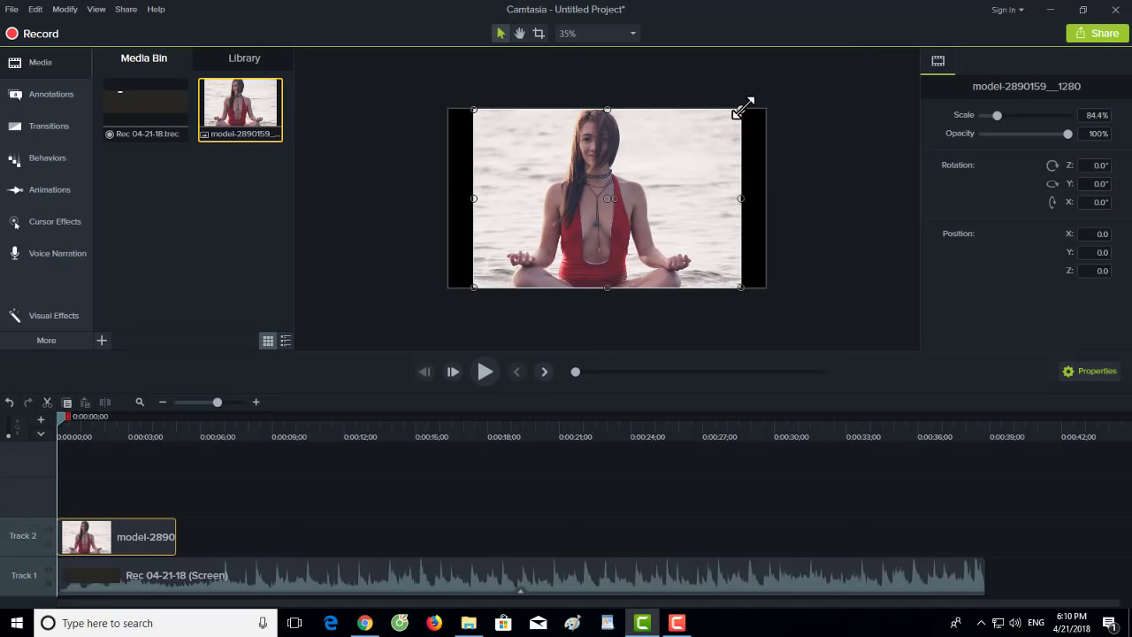
# Step: Enlarge the photo on the canvas to 100% scale so it spans the full width, and move it up to about Y 52.2
pyautogui.moveTo(741, 110); pyautogui.dragTo(763, 93)
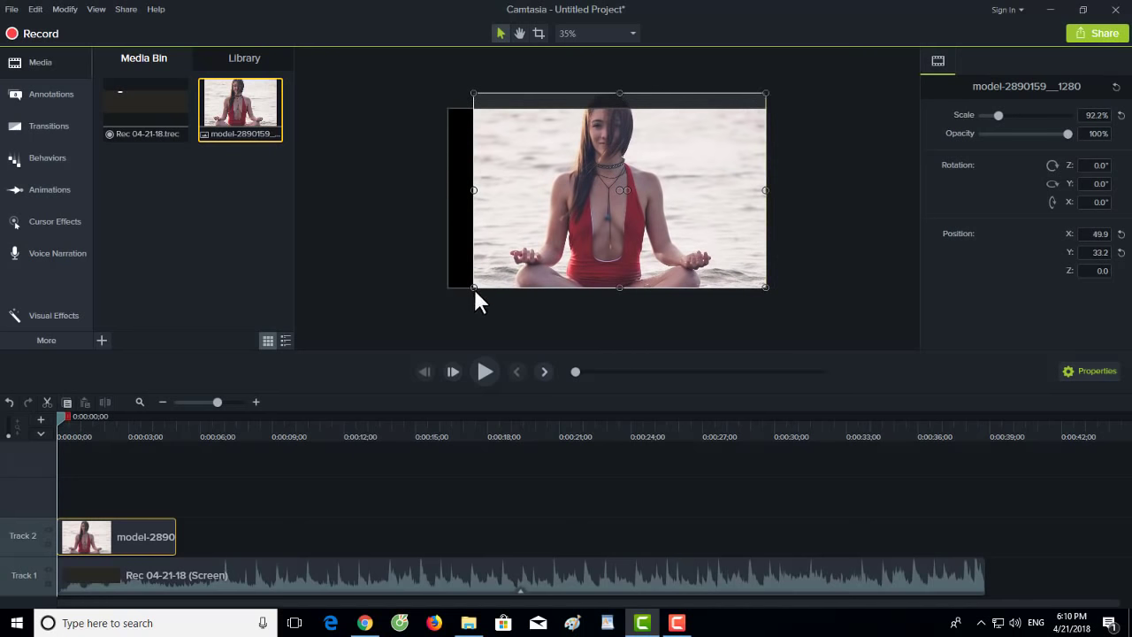
pyautogui.moveTo(474, 288); pyautogui.dragTo(449, 303)
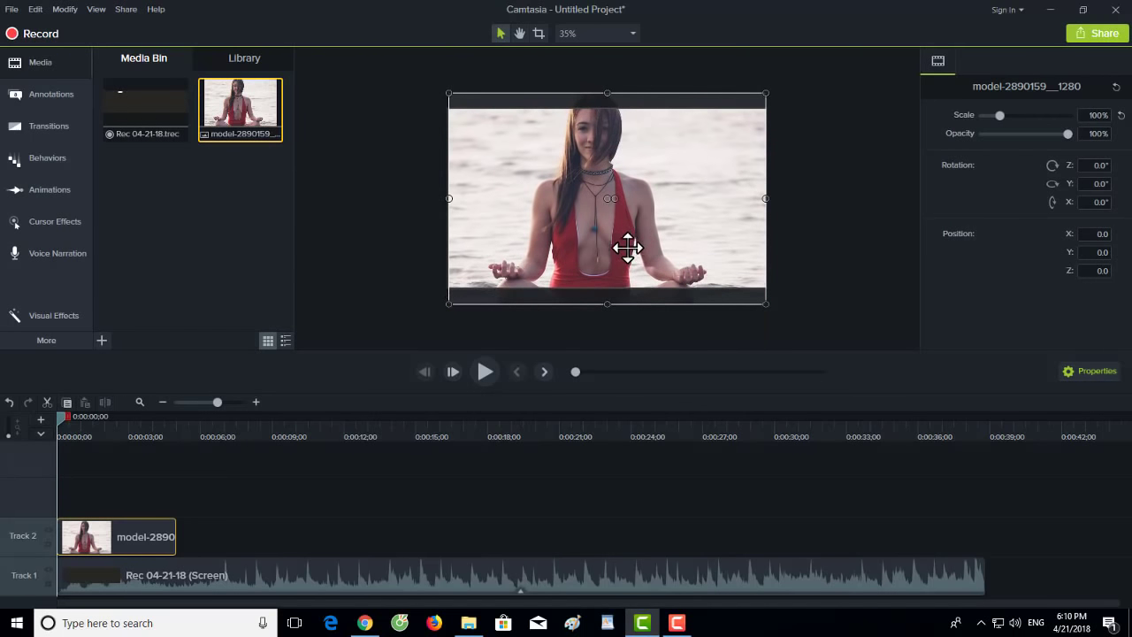
pyautogui.moveTo(621, 240); pyautogui.dragTo(623, 230)
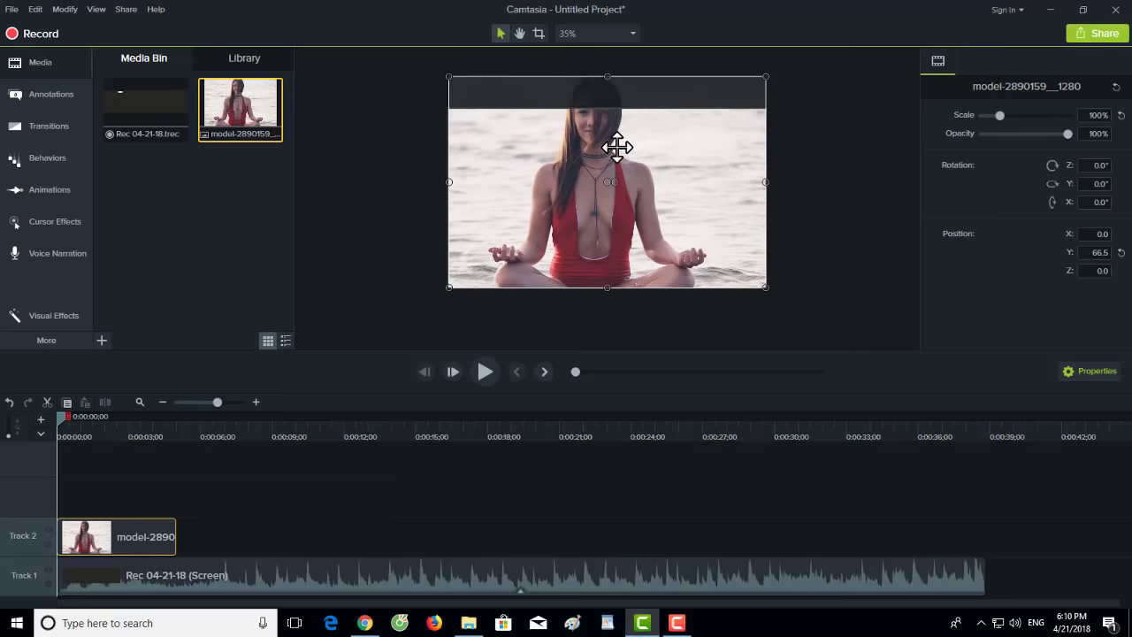
pyautogui.moveTo(614, 151); pyautogui.dragTo(616, 149)
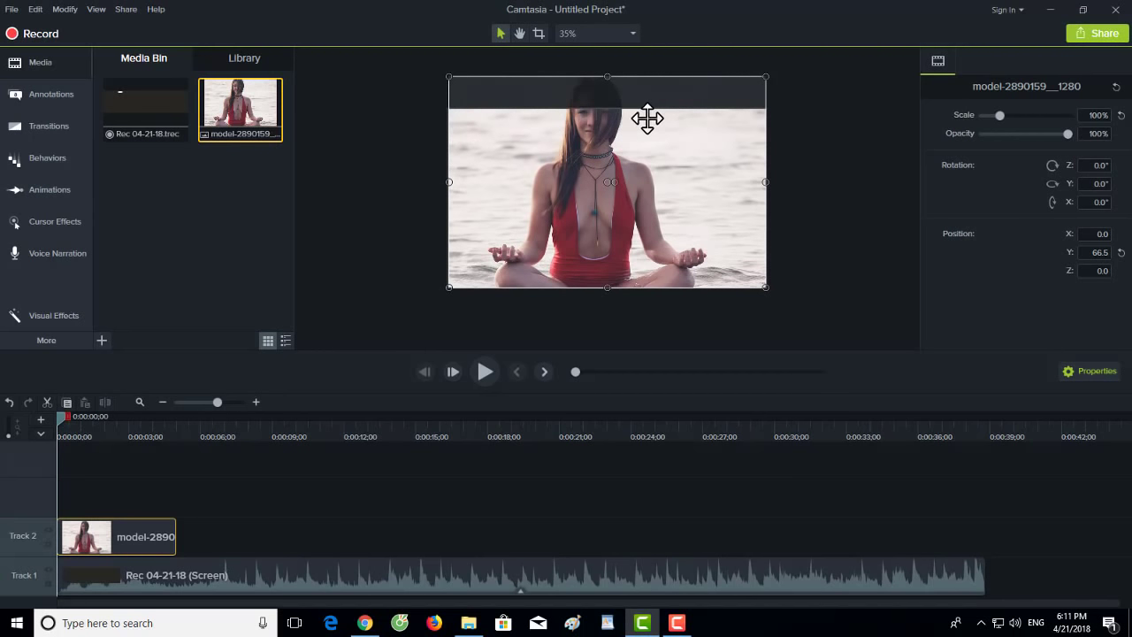
pyautogui.moveTo(616, 235); pyautogui.dragTo(612, 236)
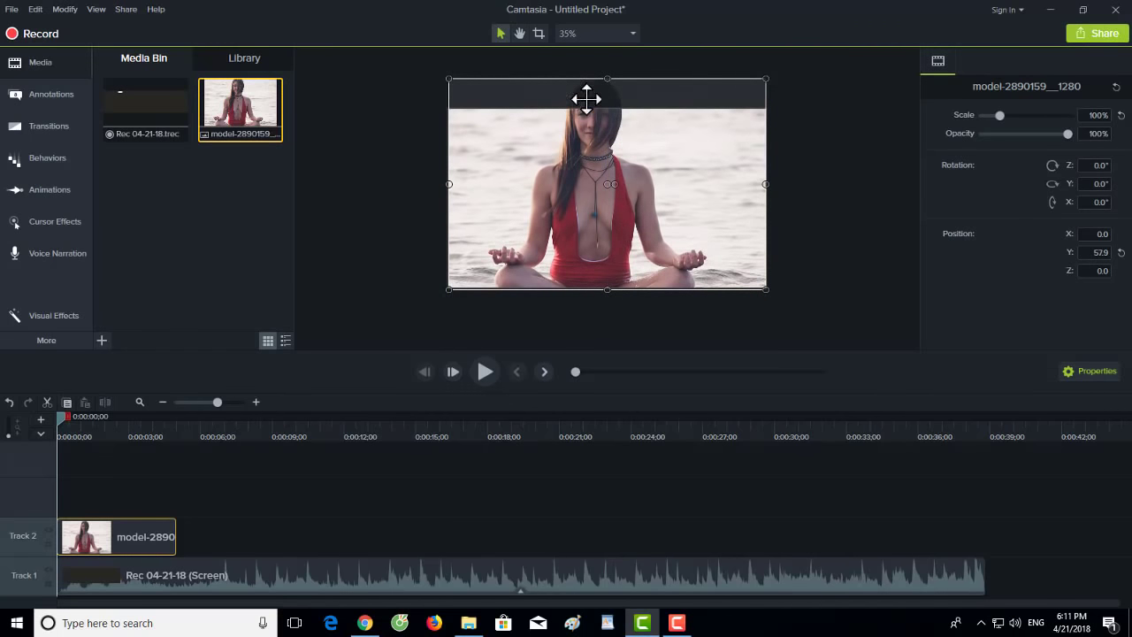
pyautogui.moveTo(513, 166); pyautogui.dragTo(513, 169)
pyautogui.click(416, 208)
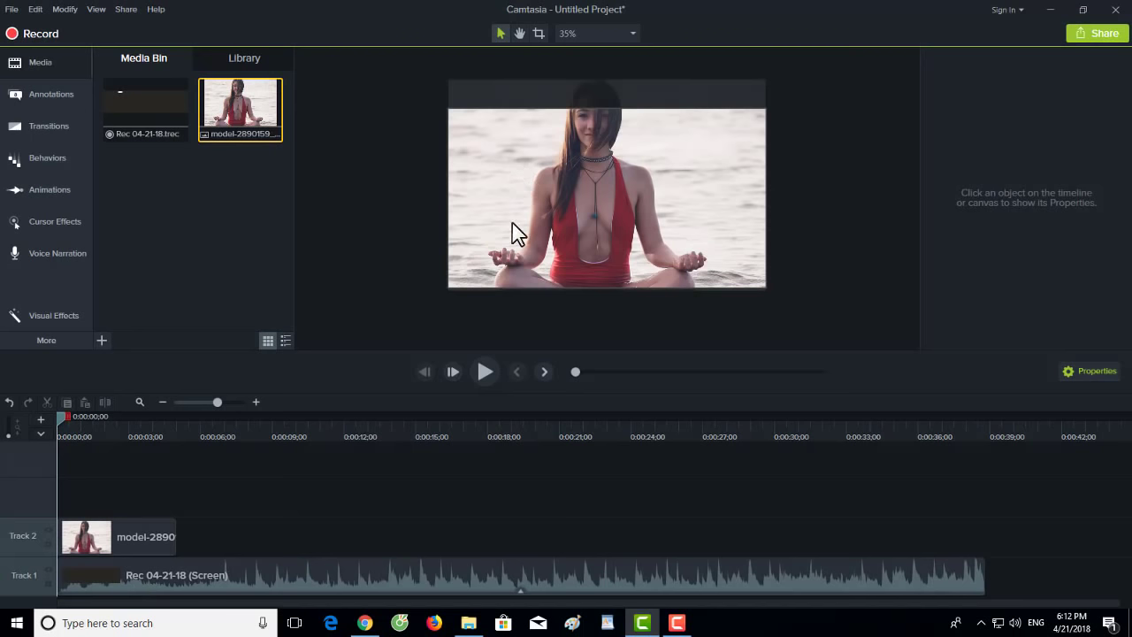
# Step: Place the recording on Track 2 above the photo on Track 1, and extend the photo clip to the recording's end
pyautogui.moveTo(82, 571); pyautogui.dragTo(237, 538)
pyautogui.moveTo(146, 535); pyautogui.dragTo(117, 579)
pyautogui.moveTo(221, 536); pyautogui.dragTo(82, 528)
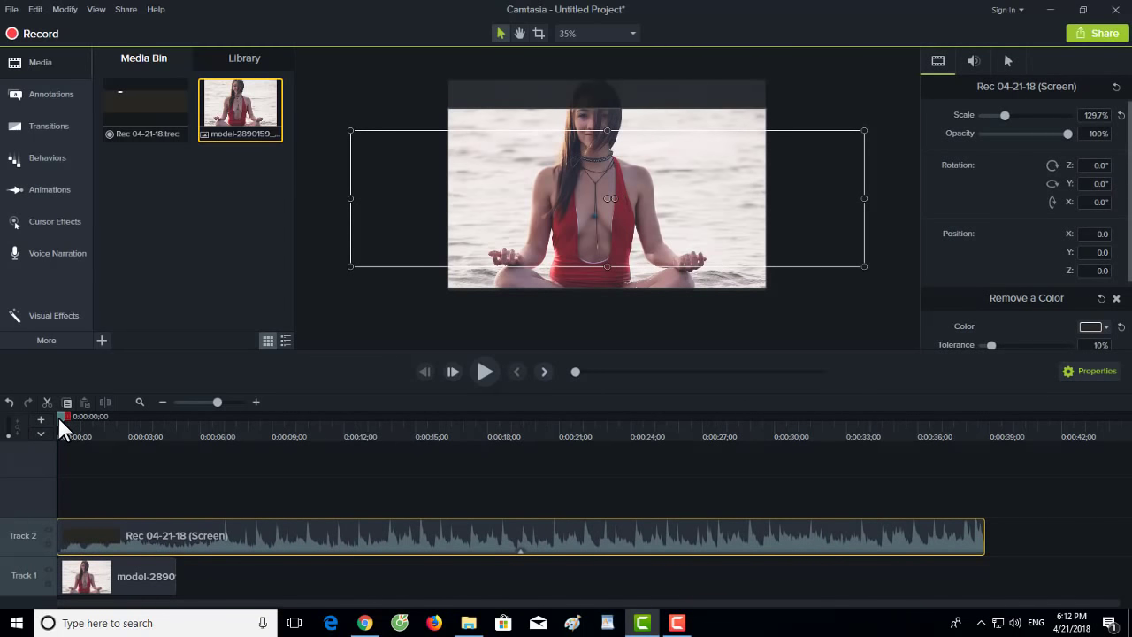
pyautogui.moveTo(59, 416); pyautogui.dragTo(96, 415)
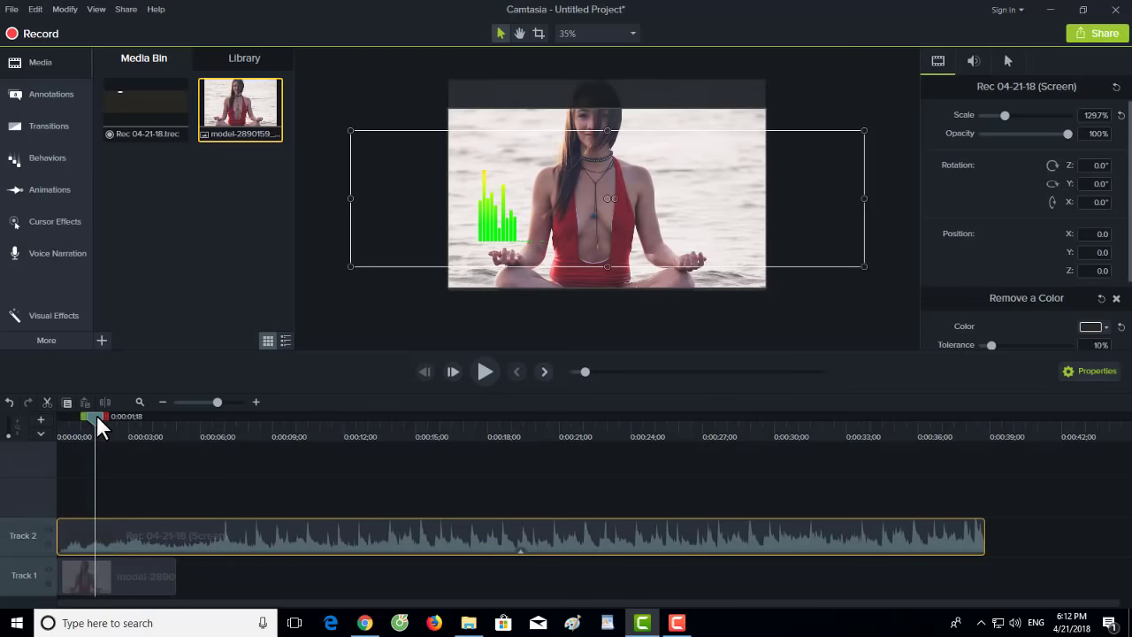
pyautogui.click(150, 577)
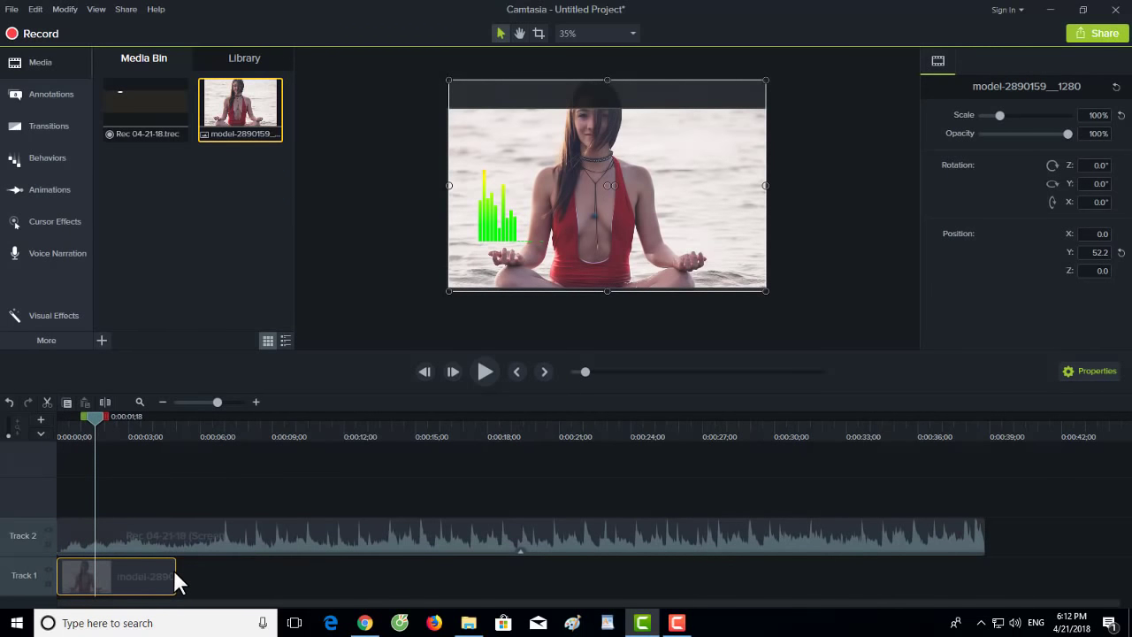
pyautogui.moveTo(175, 576); pyautogui.dragTo(984, 575)
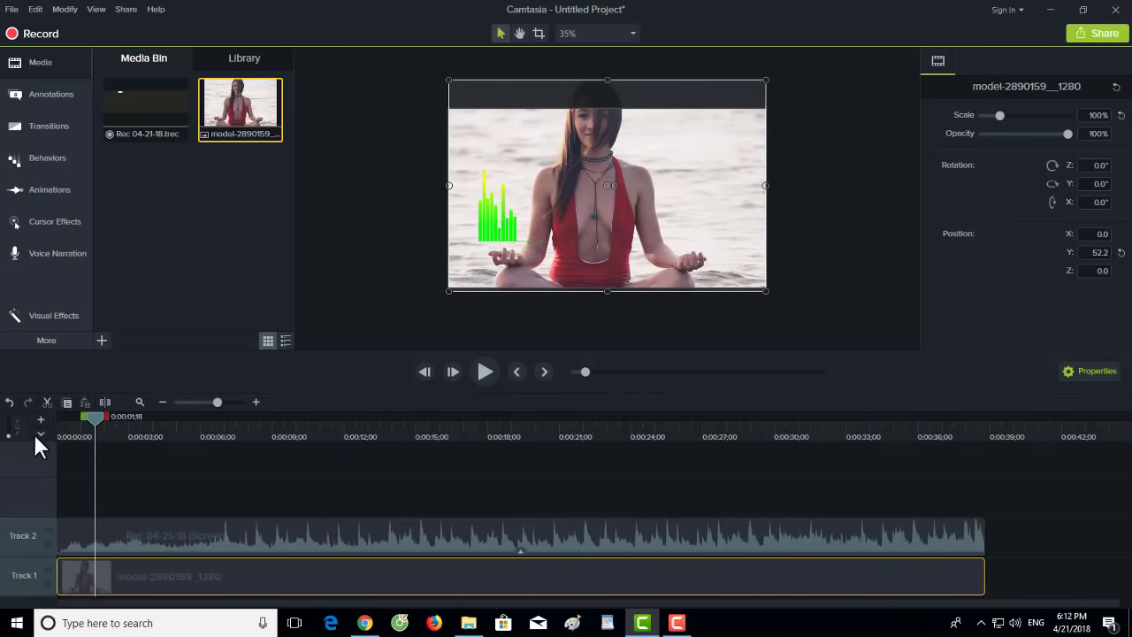
# Step: Play back the bars over the photo in the middle of the timeline and again from 0:00:38;01 to the end
pyautogui.moveTo(91, 423); pyautogui.dragTo(99, 421)
pyautogui.moveTo(245, 422); pyautogui.dragTo(375, 430)
pyautogui.click(486, 370)
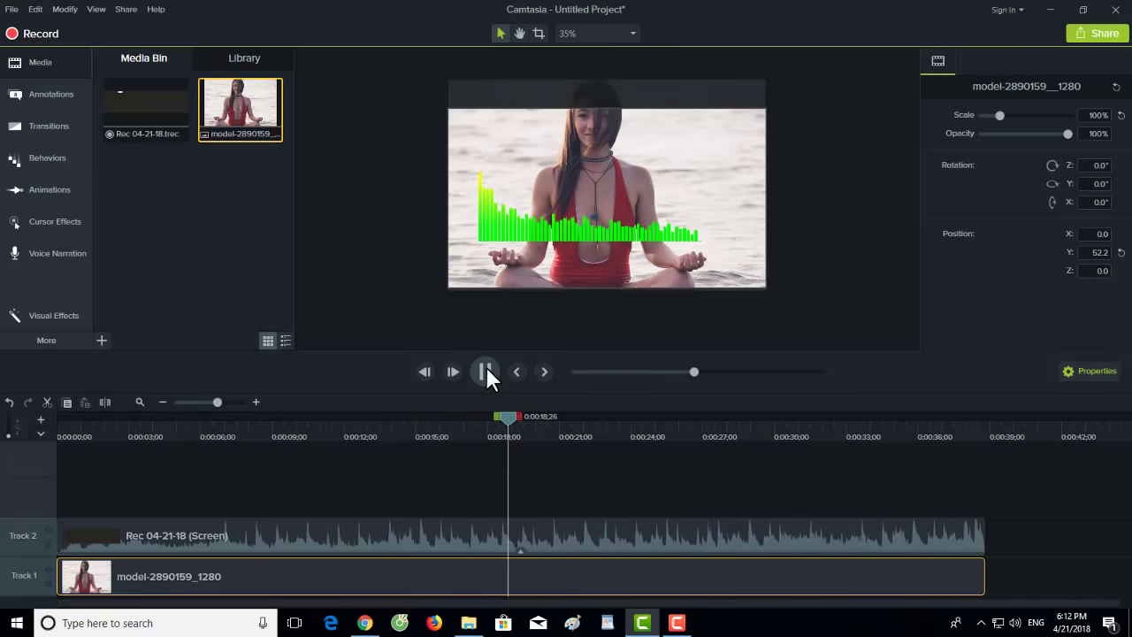
pyautogui.click(485, 371)
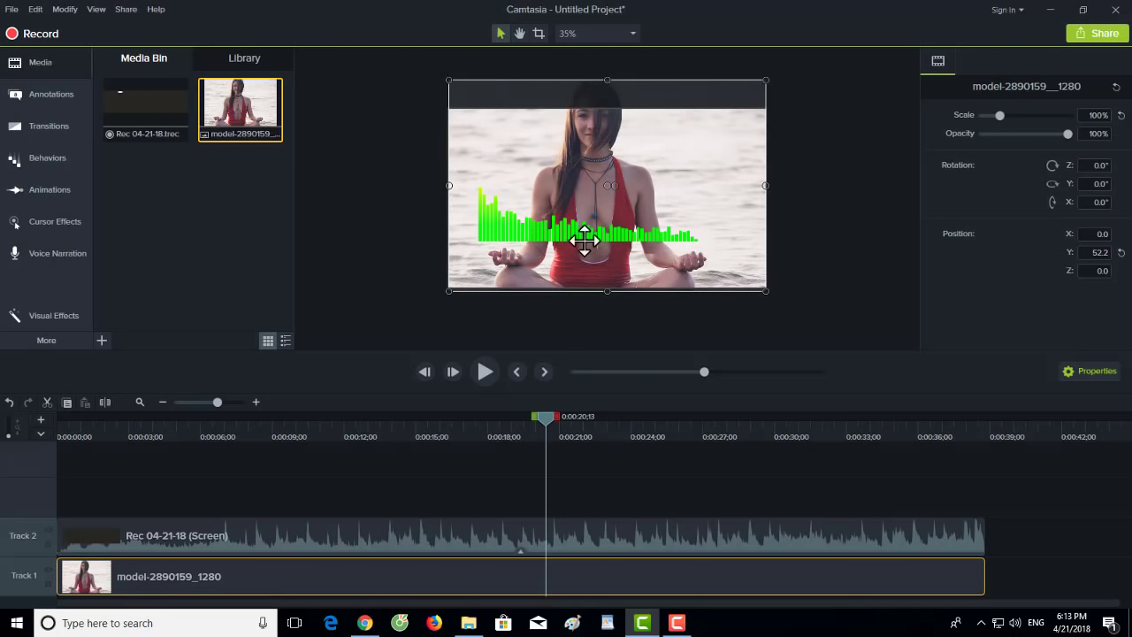
pyautogui.click(510, 422)
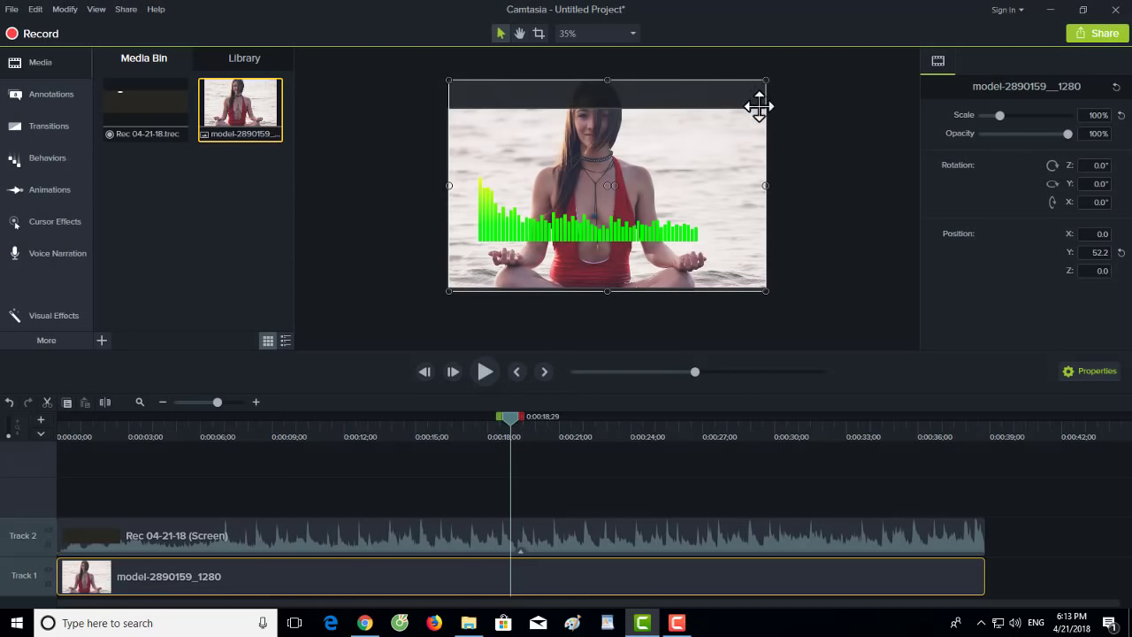
pyautogui.moveTo(507, 423); pyautogui.dragTo(968, 432)
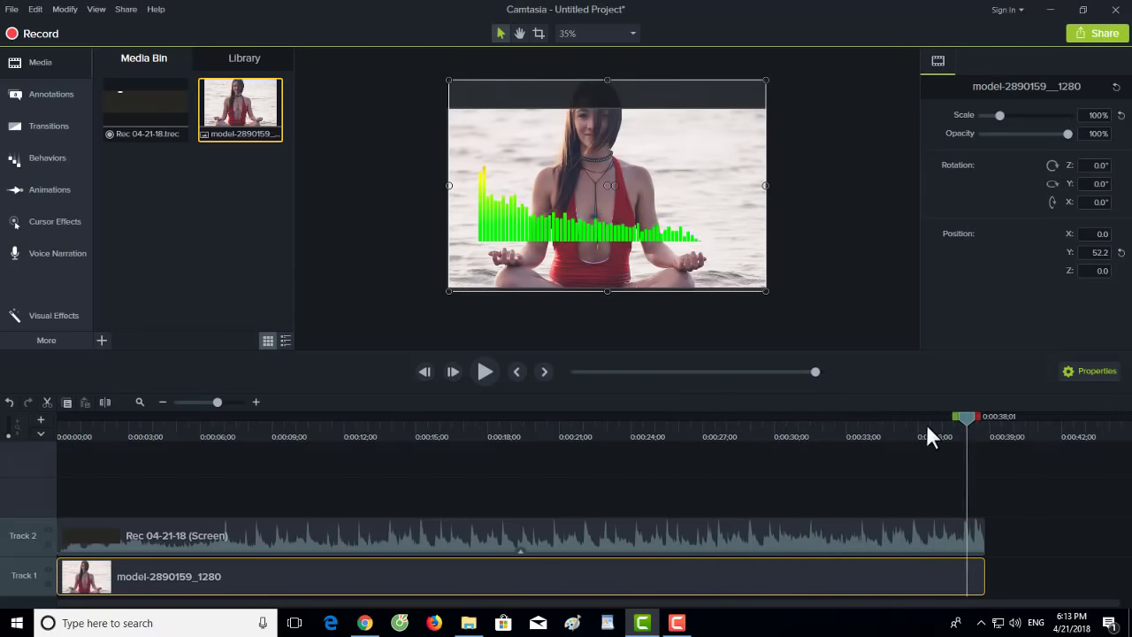
pyautogui.click(483, 371)
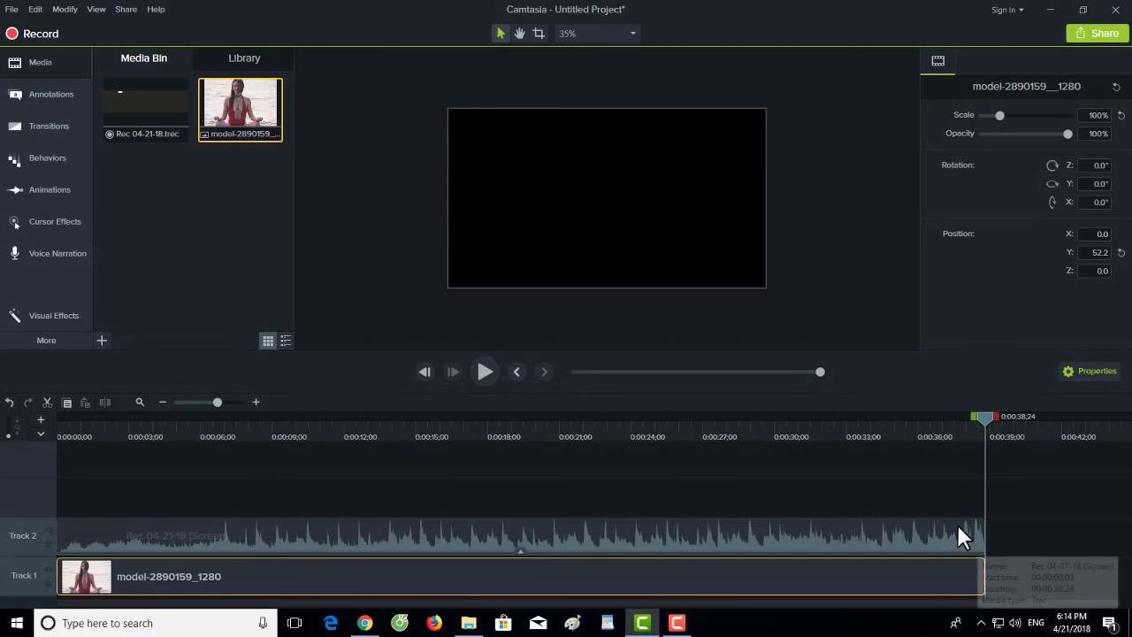
# Step: Apply the Fade Out audio effect to the recording clip on Track 2 and play the ending from 0:00:35;07
pyautogui.click(44, 346)
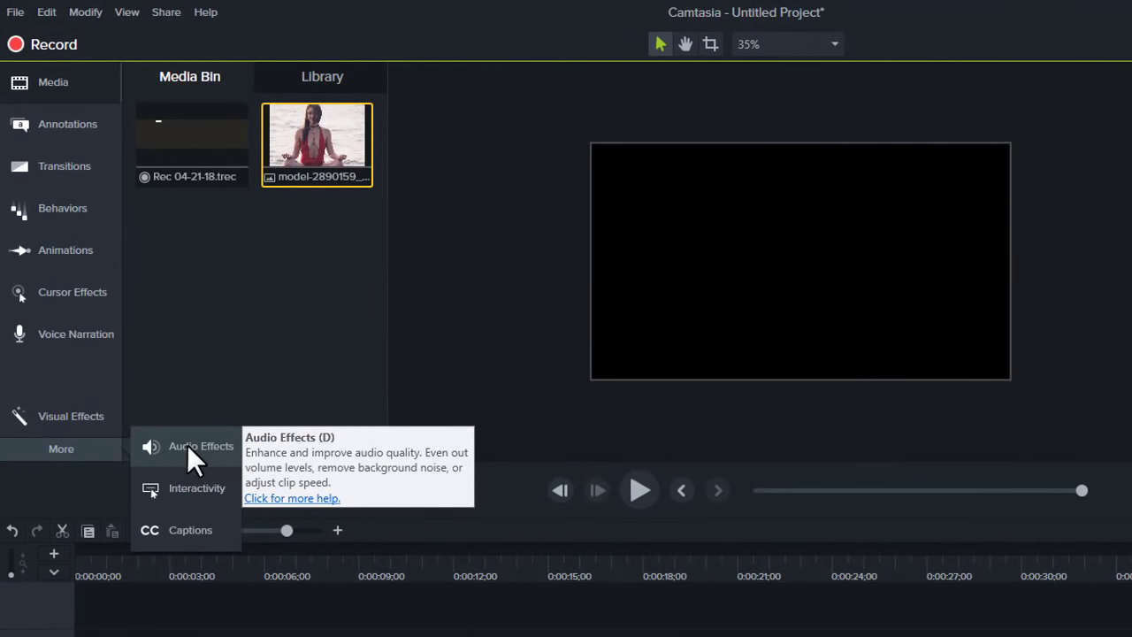
pyautogui.click(197, 443)
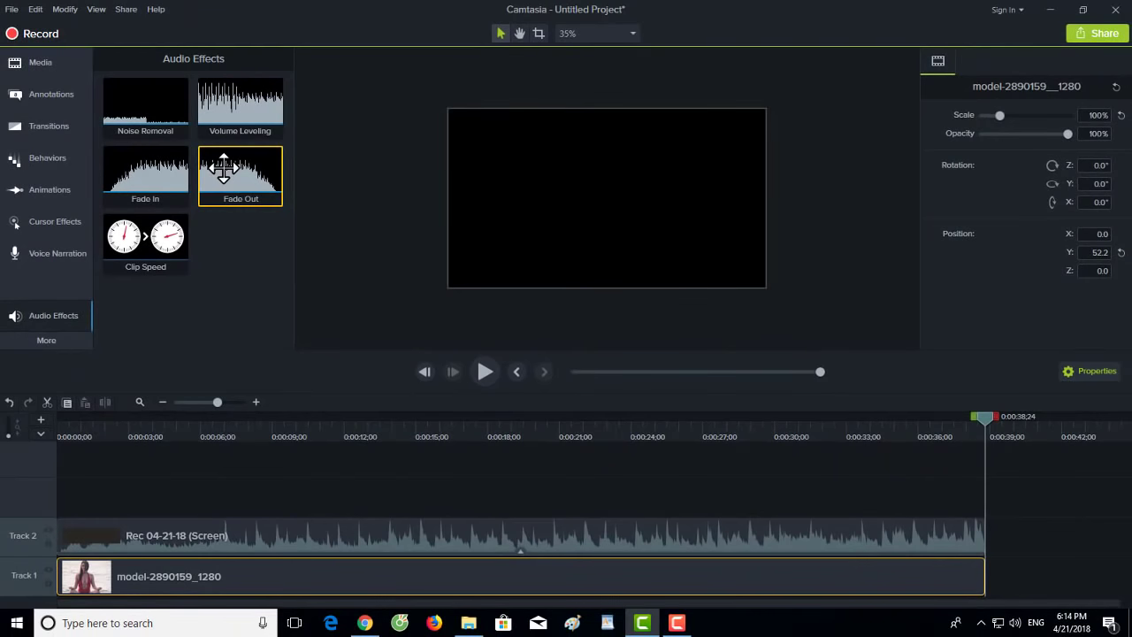
pyautogui.moveTo(224, 169); pyautogui.dragTo(967, 537)
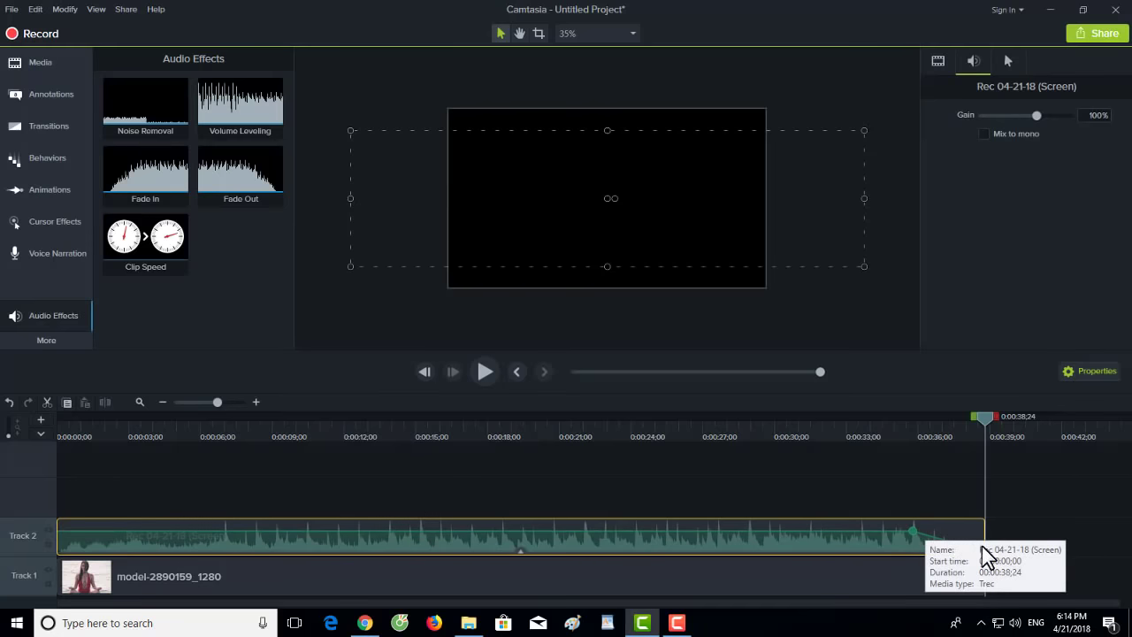
pyautogui.moveTo(978, 423); pyautogui.dragTo(901, 438)
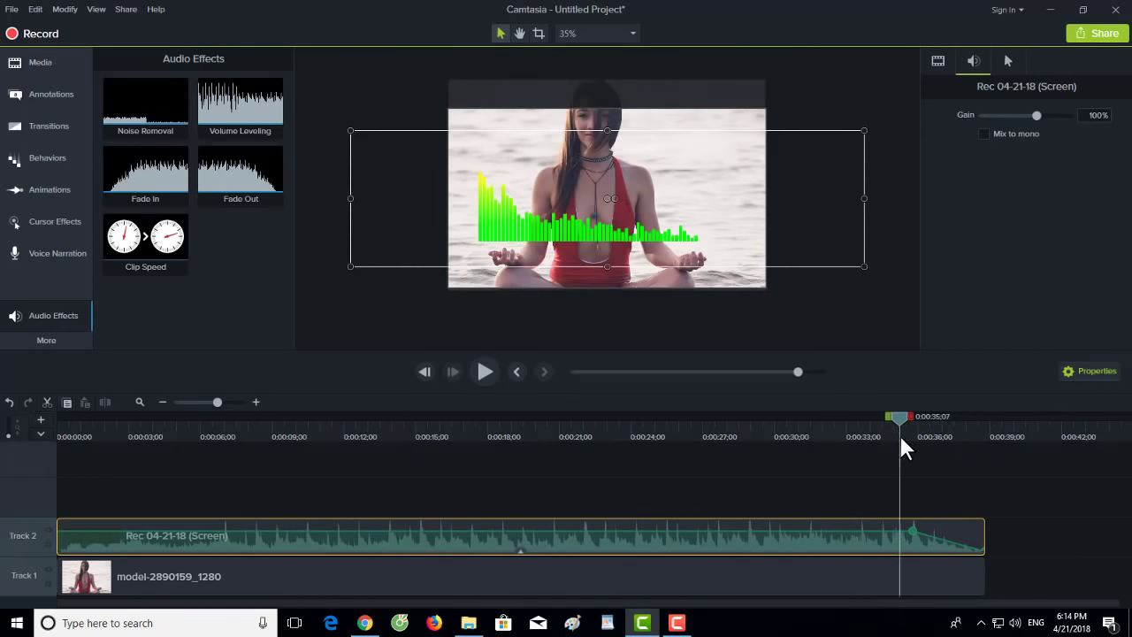
pyautogui.click(486, 372)
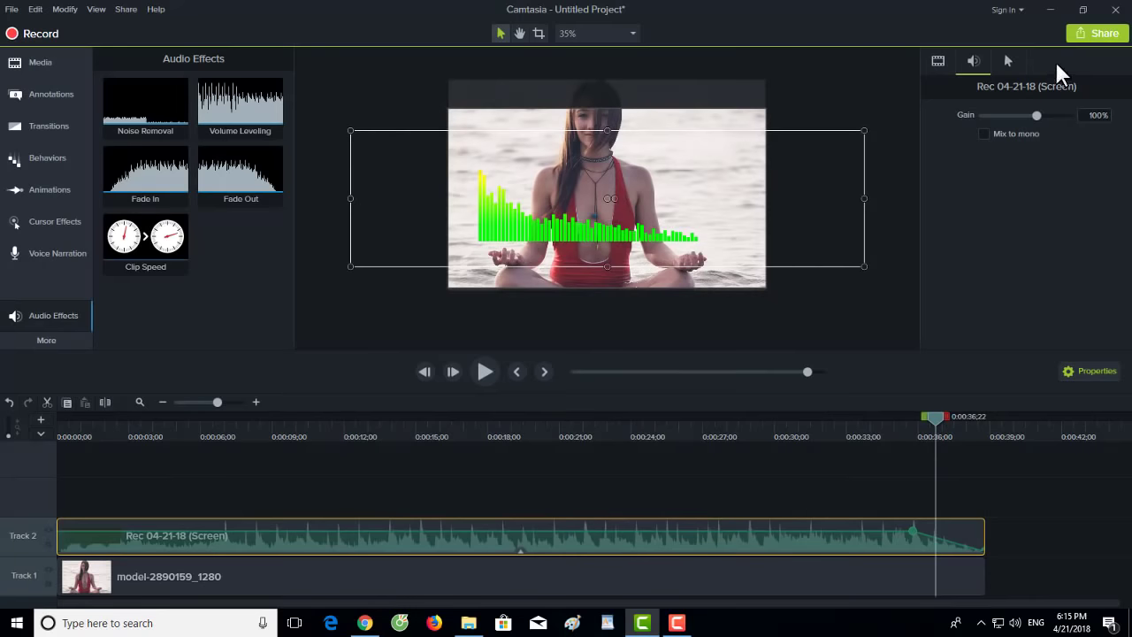
# Step: Start producing the project as a local file with the MP4 only (up to 720p) preset and proceed to the file name and folder settings
pyautogui.click(1103, 38)
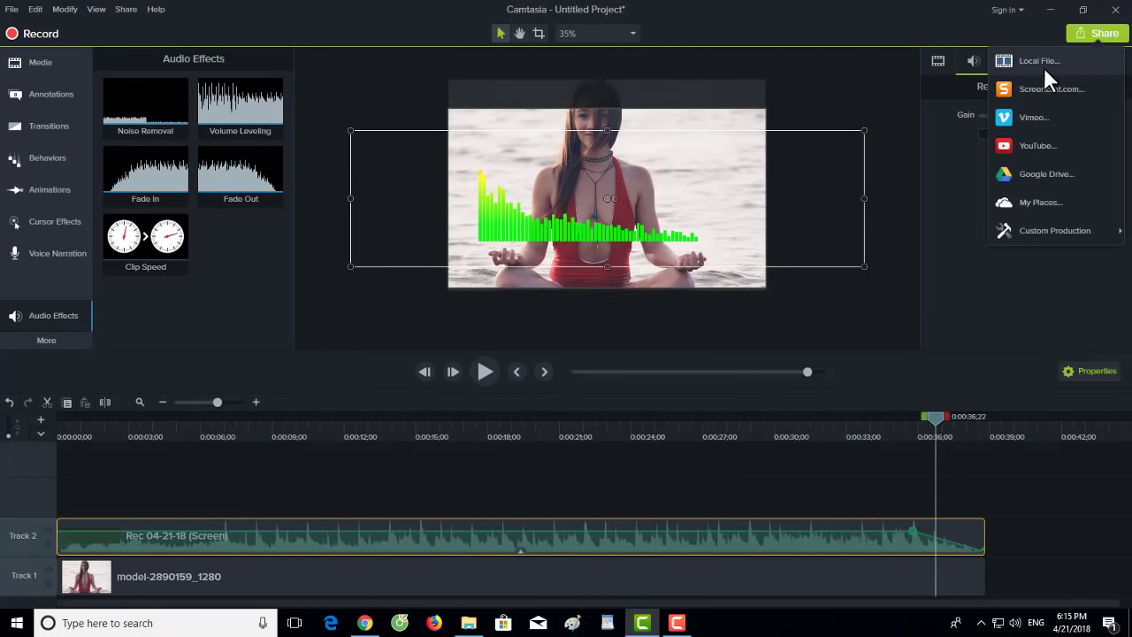
pyautogui.click(1045, 69)
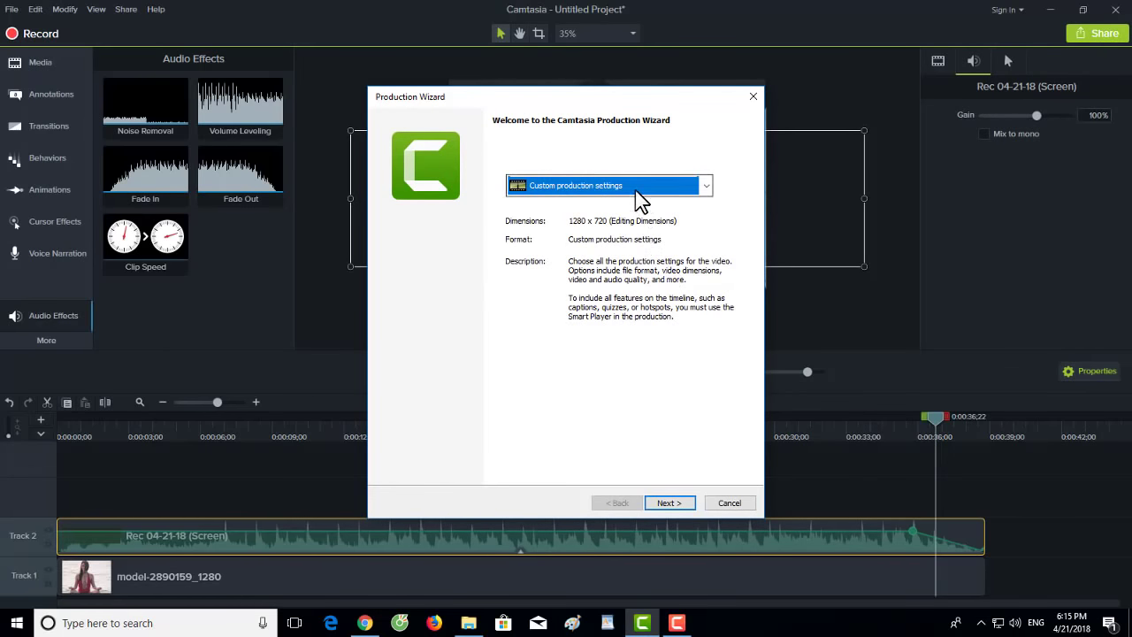
pyautogui.click(638, 192)
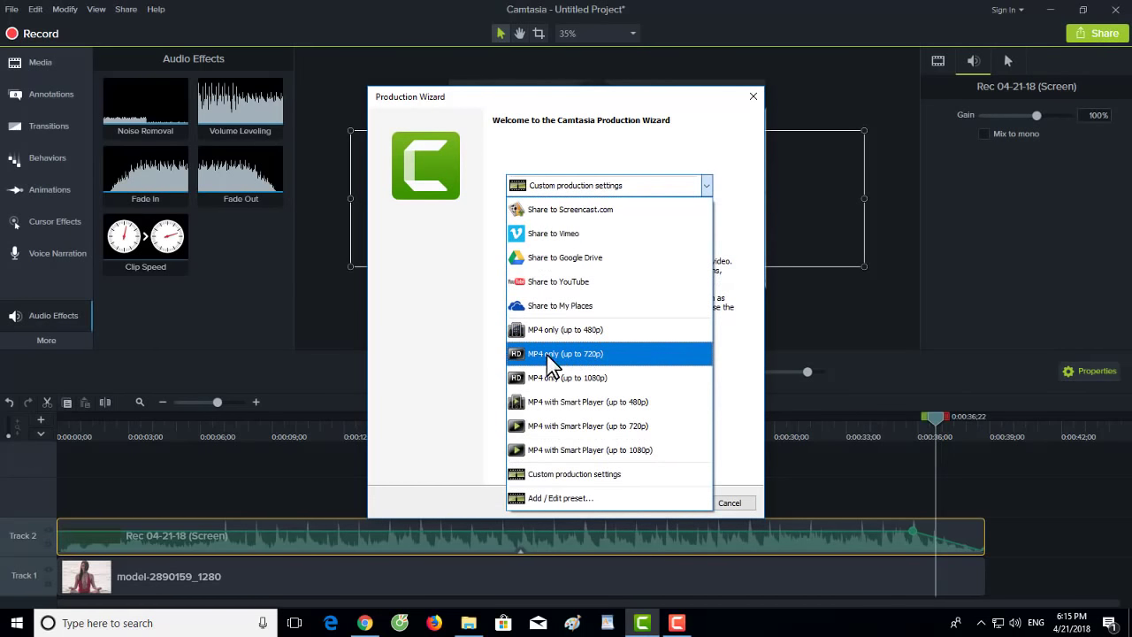
pyautogui.click(609, 356)
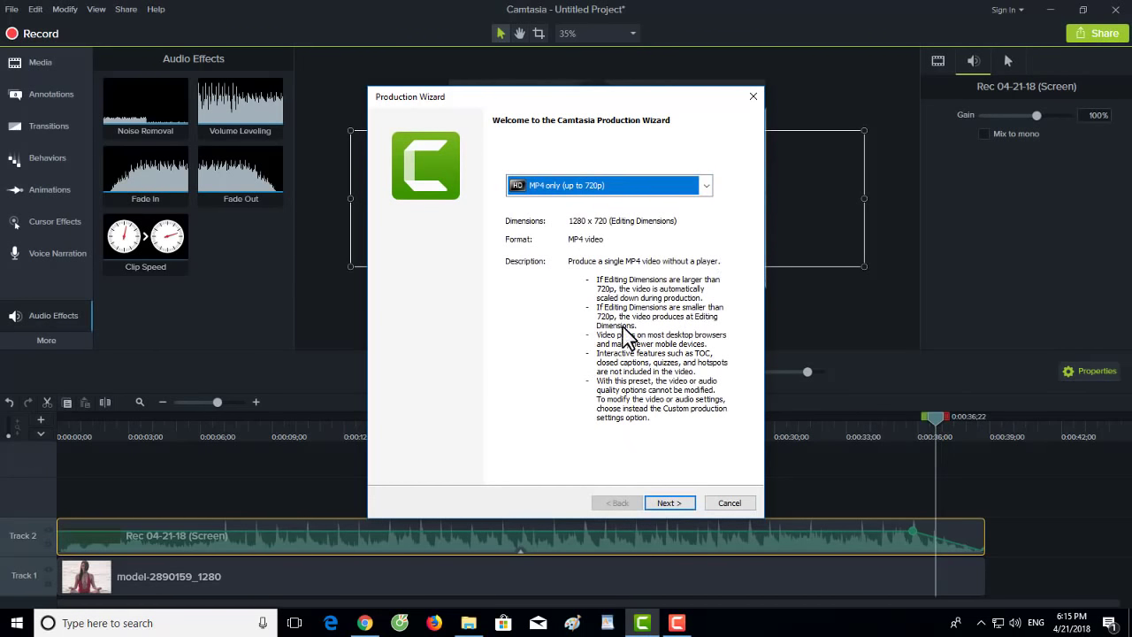
pyautogui.click(677, 504)
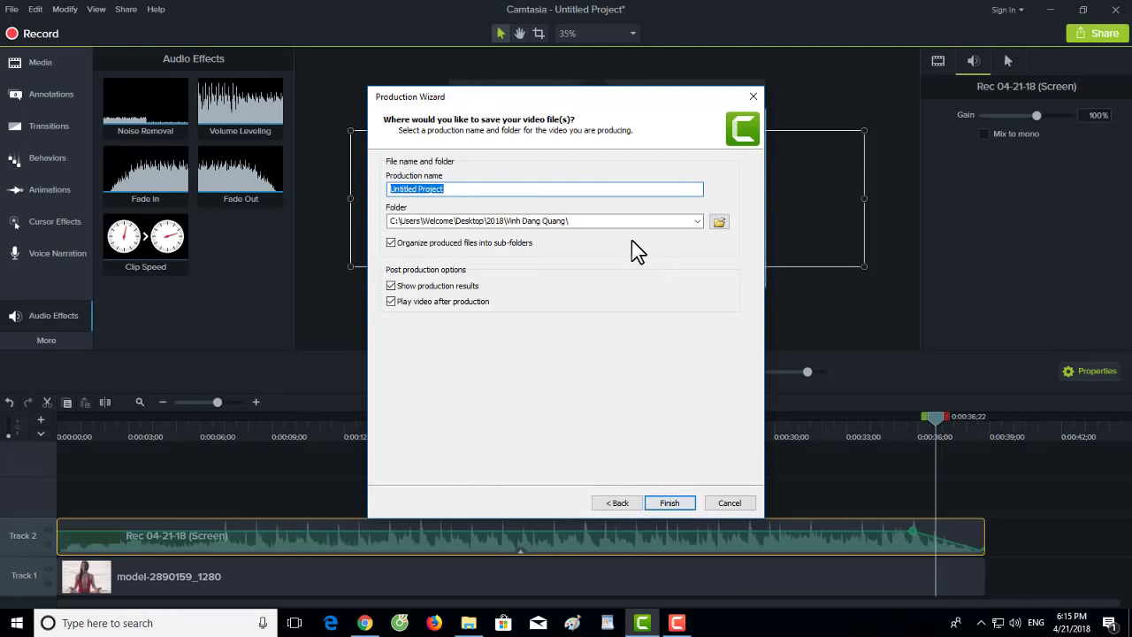